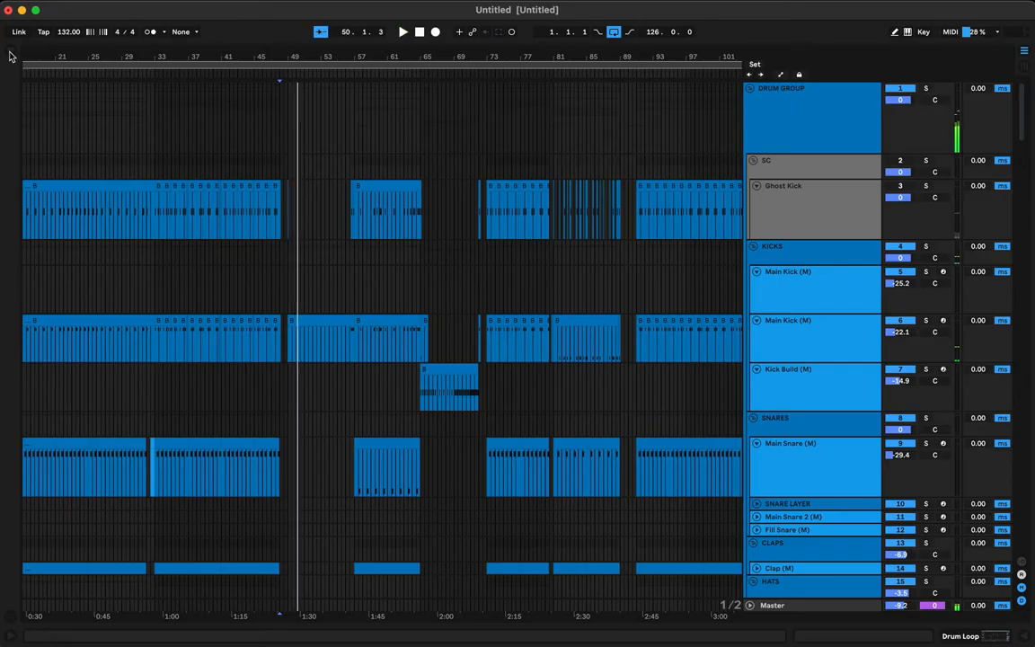
Open the sample browser and search the DRUMS - F1LLS x BU1LDS folder for "snare roll"
left_click(10, 54)
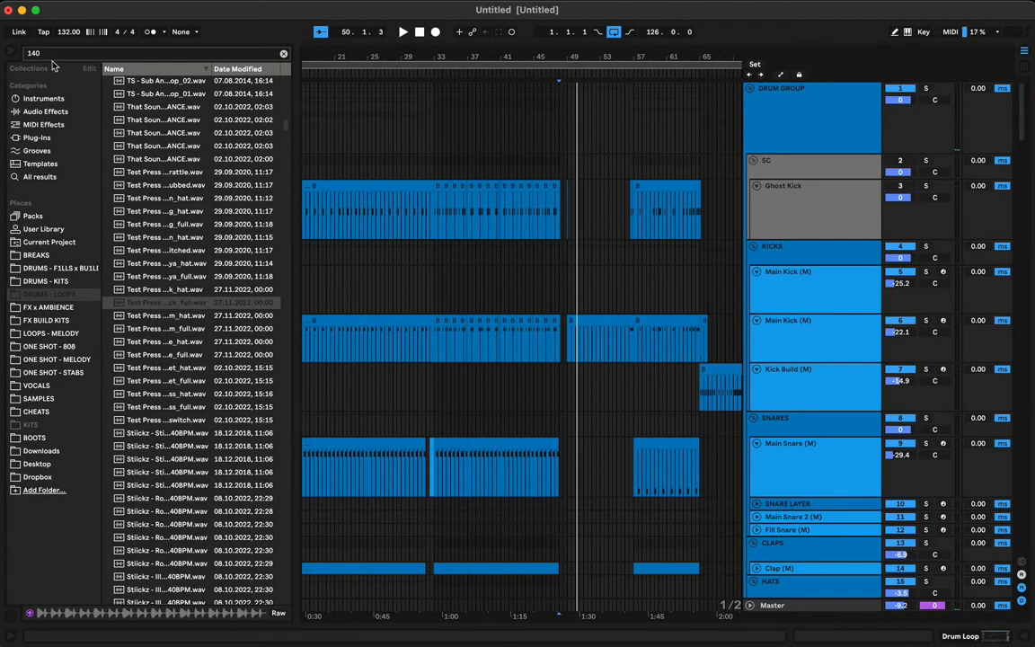
type("snare roll")
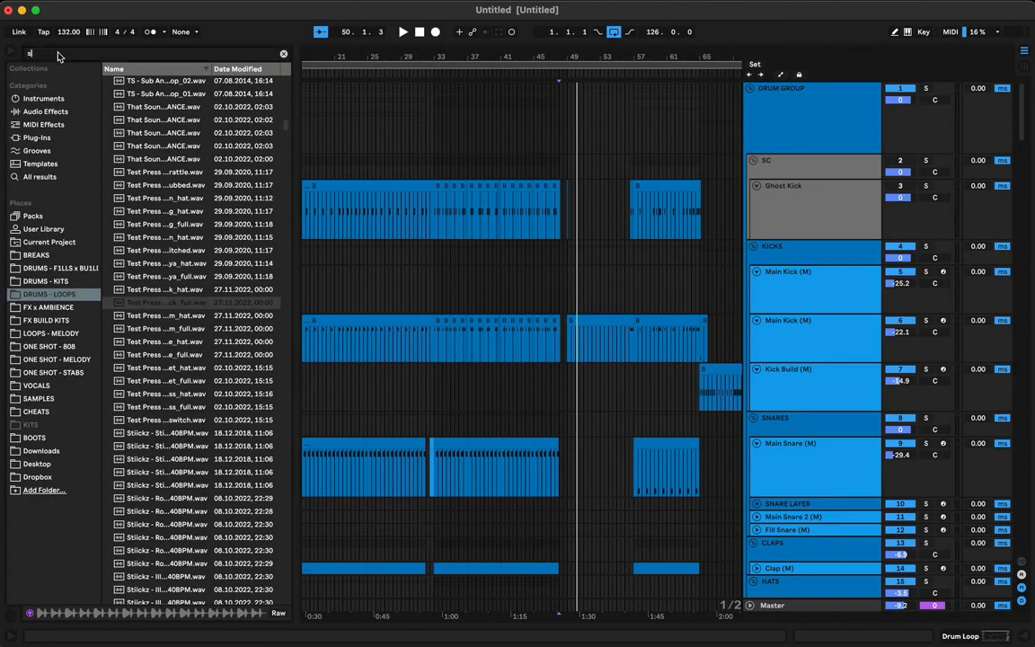
left_click(85, 271)
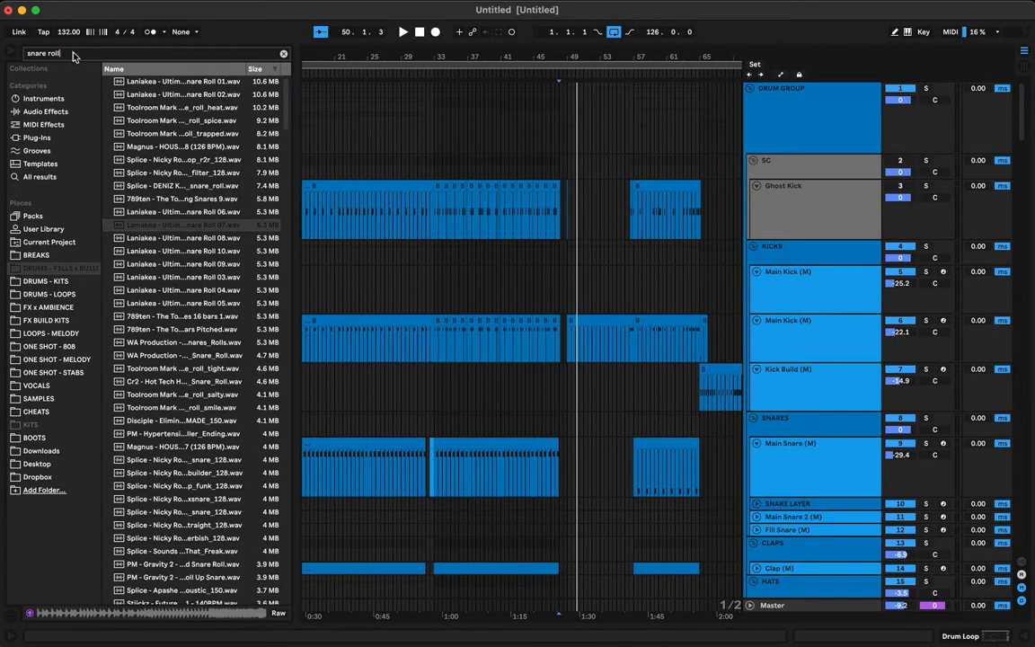
Audition several snare roll samples from the results, ending with the Disciple snare_roll_ranchdressing_150 sample
scroll(209, 141, "down", 10)
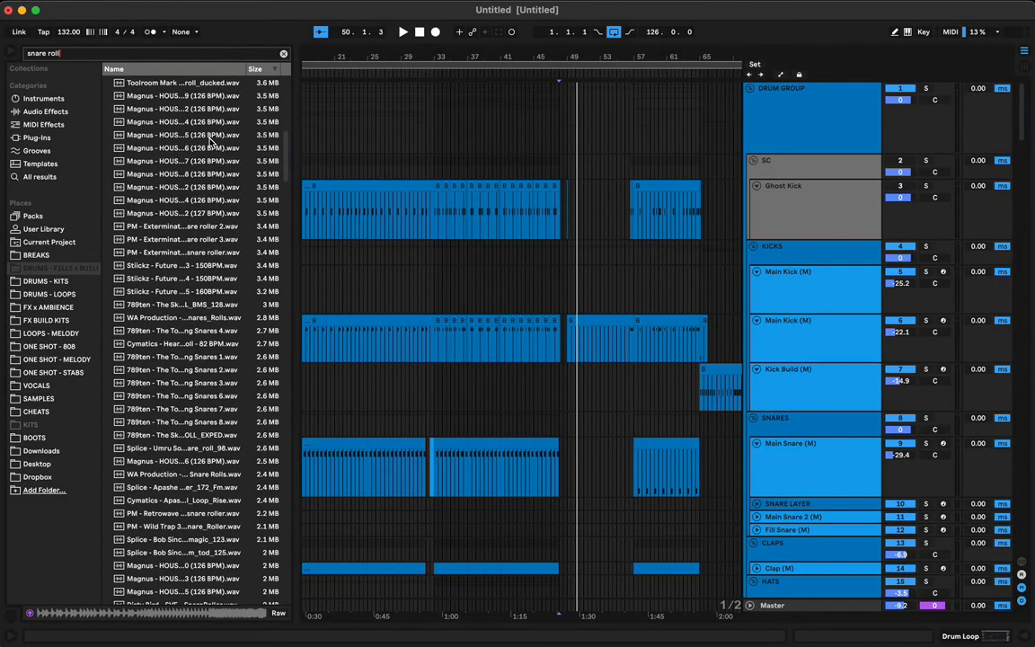
left_click(210, 342)
left_click(207, 399)
scroll(208, 406, "down", 3)
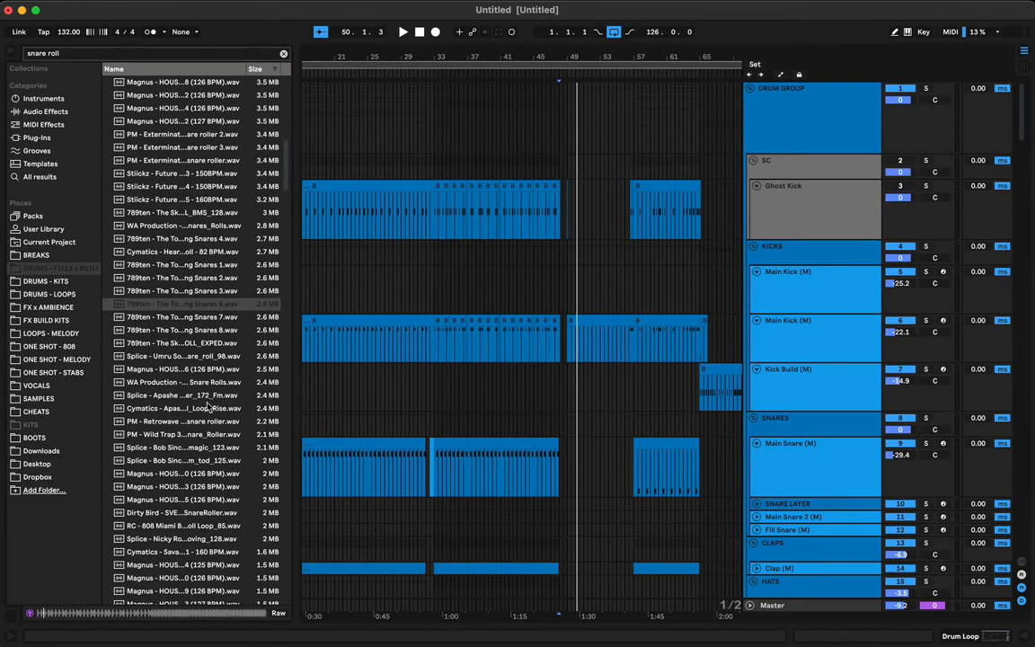
scroll(204, 420, "down", 15)
left_click(190, 497)
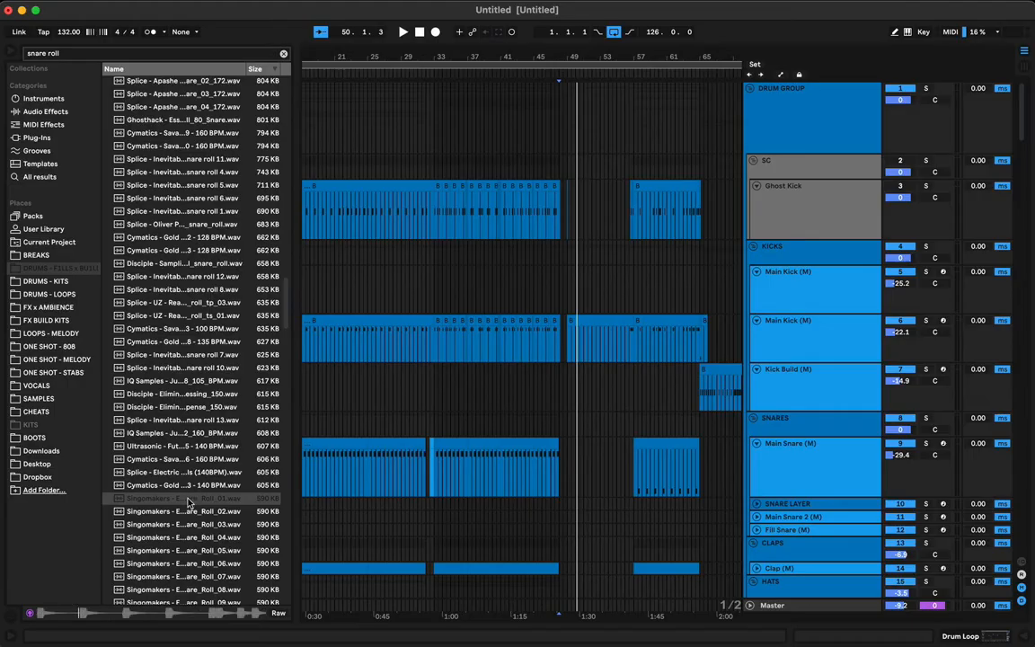
left_click(201, 433)
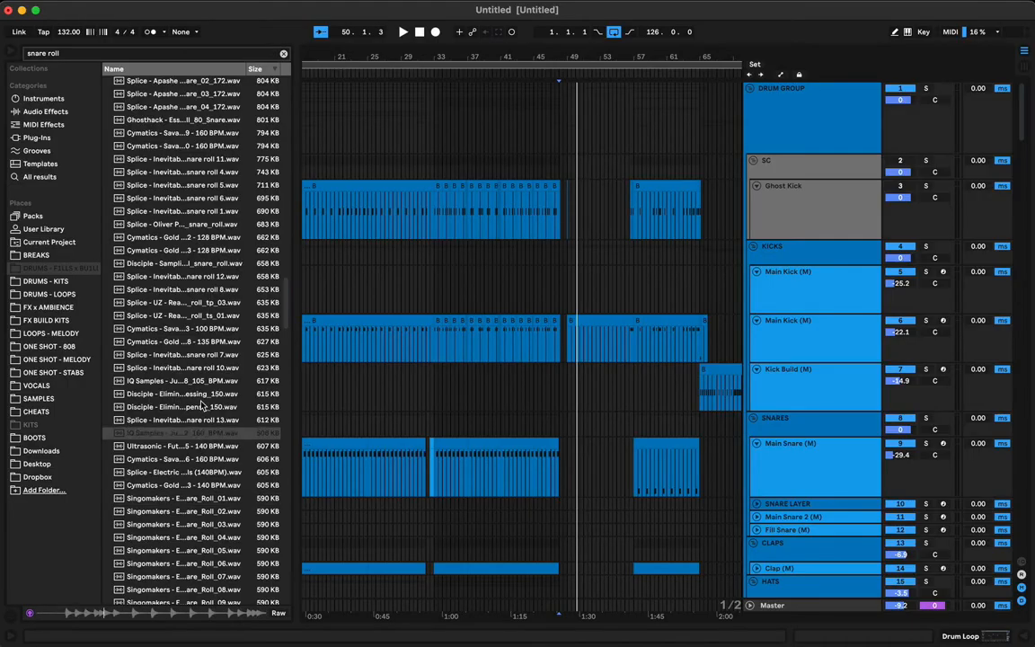
left_click(201, 398)
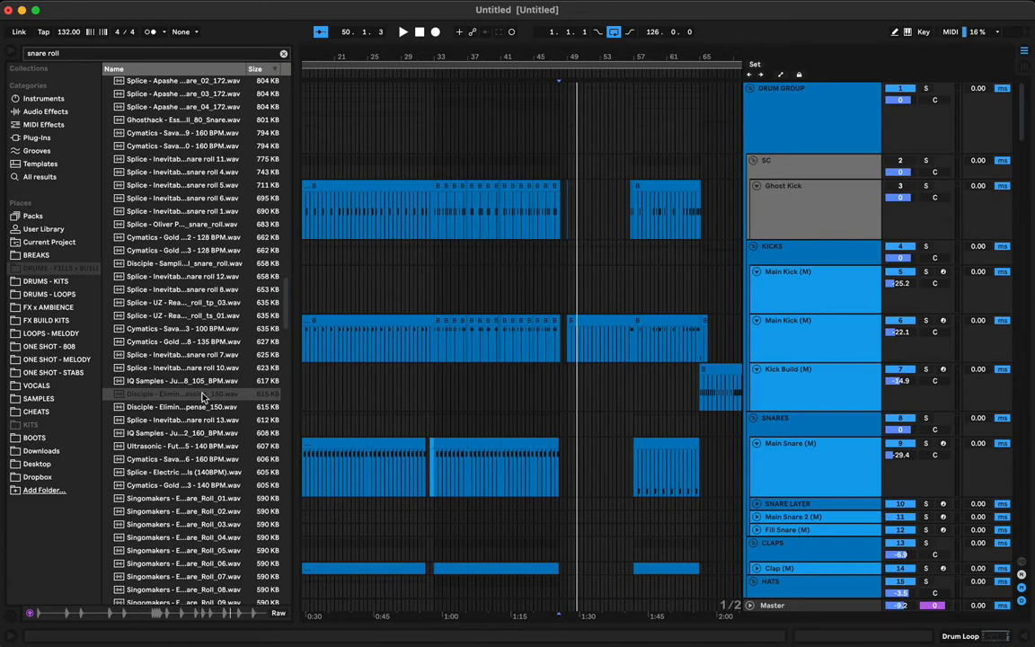
Place the Disciple snare_roll_ranchdressing_150 sample on the first Drum Fill track (27), spanning bars 55 to 57
left_click(569, 395)
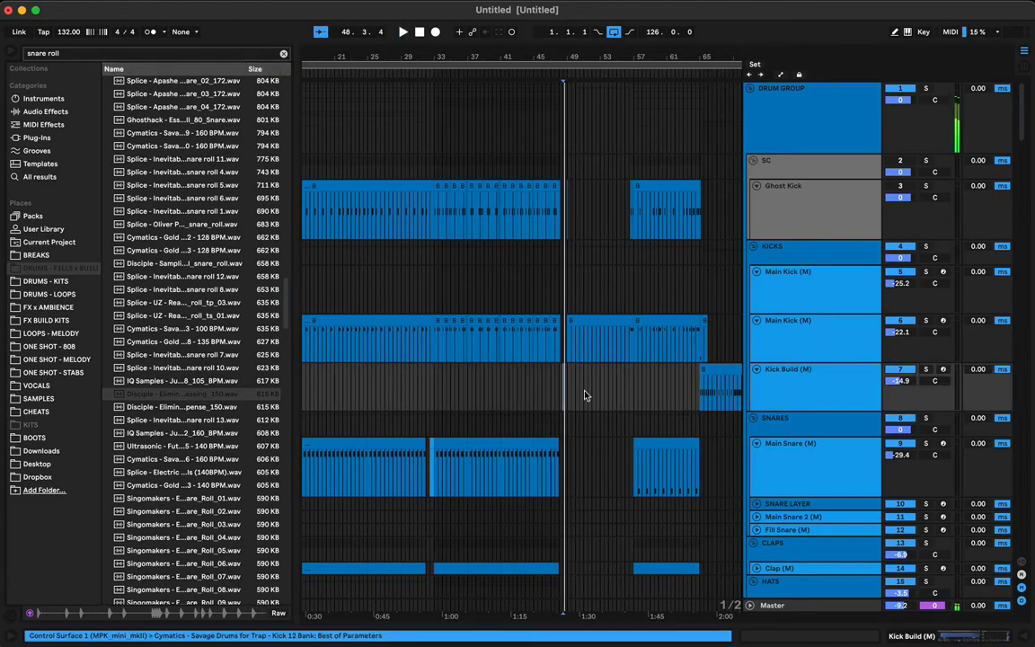
scroll(584, 396, "down", 3)
scroll(583, 396, "down", 15)
scroll(583, 395, "right", 2)
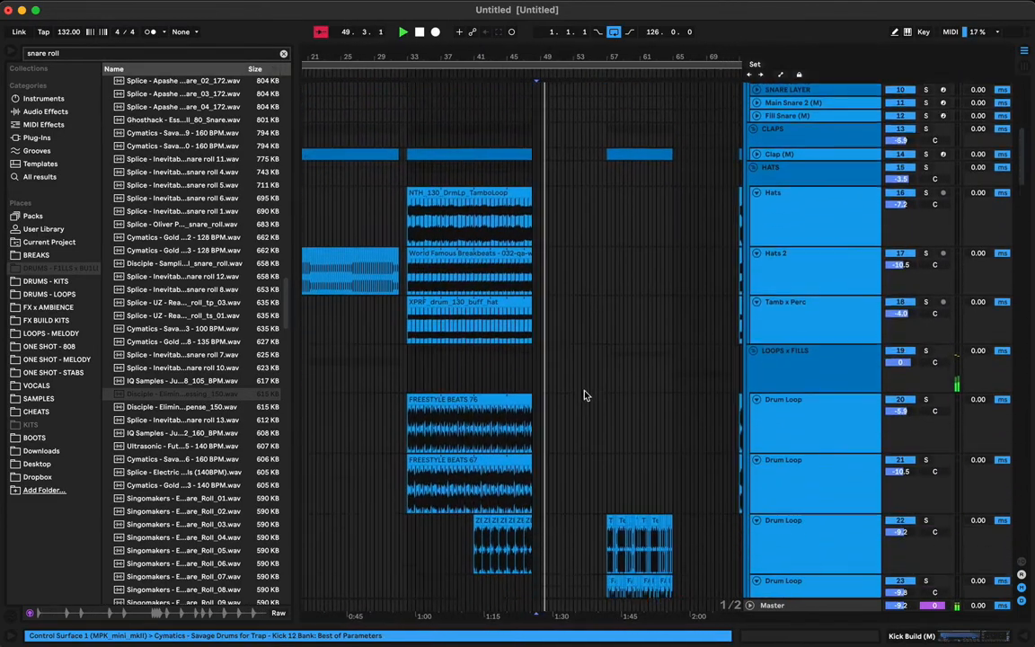
scroll(585, 396, "down", 5)
scroll(584, 395, "right", 1)
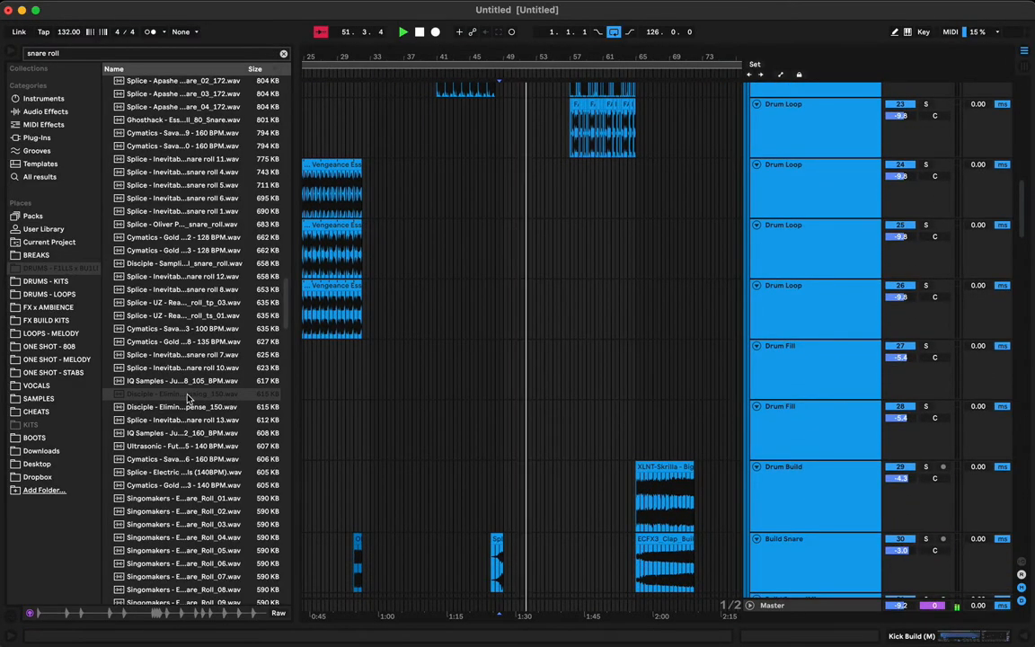
left_click_drag(189, 398, 555, 369)
left_click_drag(567, 56, 565, 144)
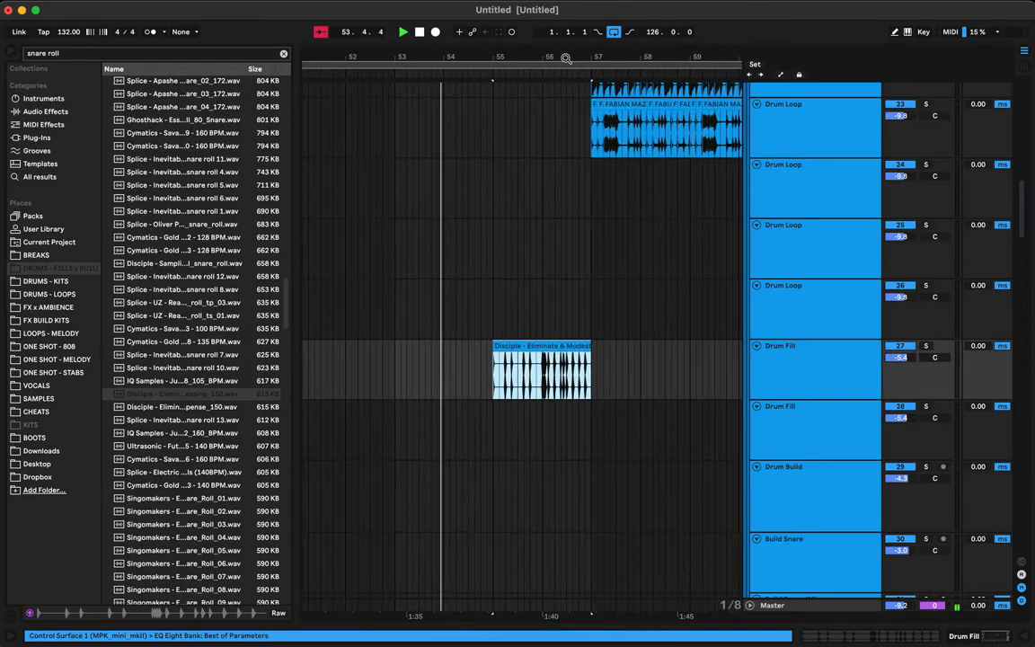
Open the snare roll clip's settings, lower its gain to -2.22 dB and play it back
double_click(502, 351)
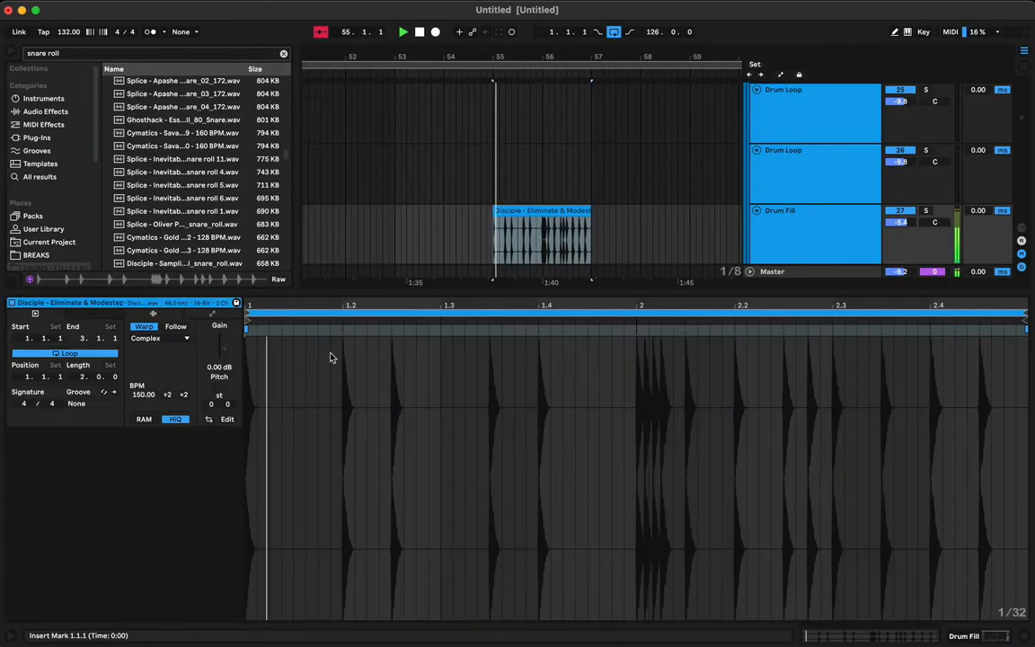
mouse_move(224, 350)
left_mouse_down()
mouse_move(224, 364)
mouse_move(224, 349)
left_mouse_up()
key("space")
key("space")
left_click_drag(575, 56, 580, 76)
key("space")
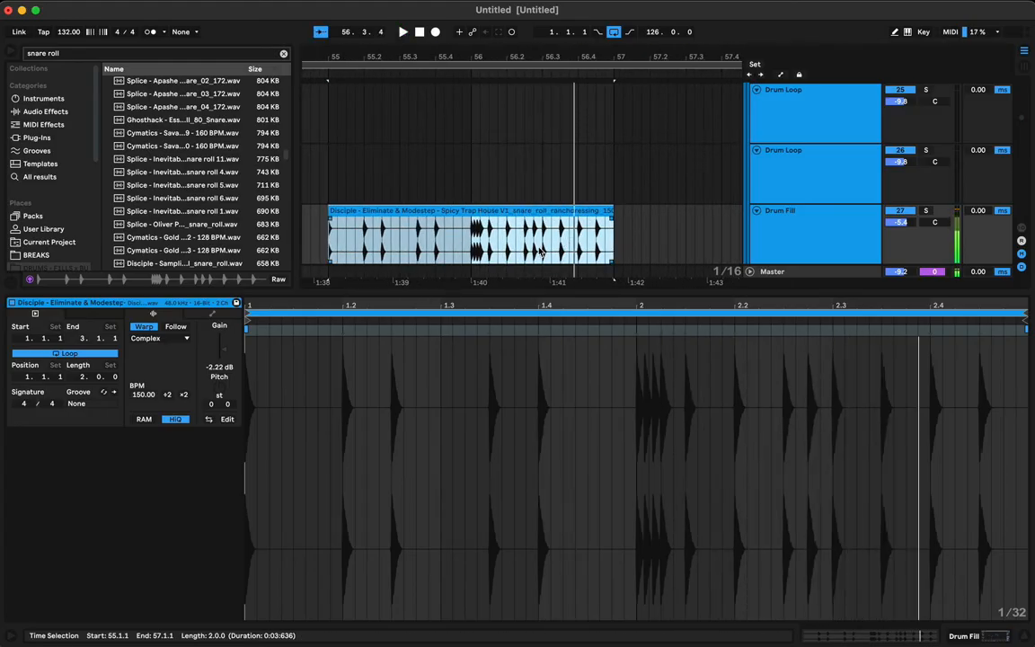
Duplicate the sixteenth-note snare hit at 56.3.1 repeatedly until it fills the roll up to bar 57
left_click_drag(540, 248, 549, 242)
key("super+d")
key("super+d")
key("super+d")
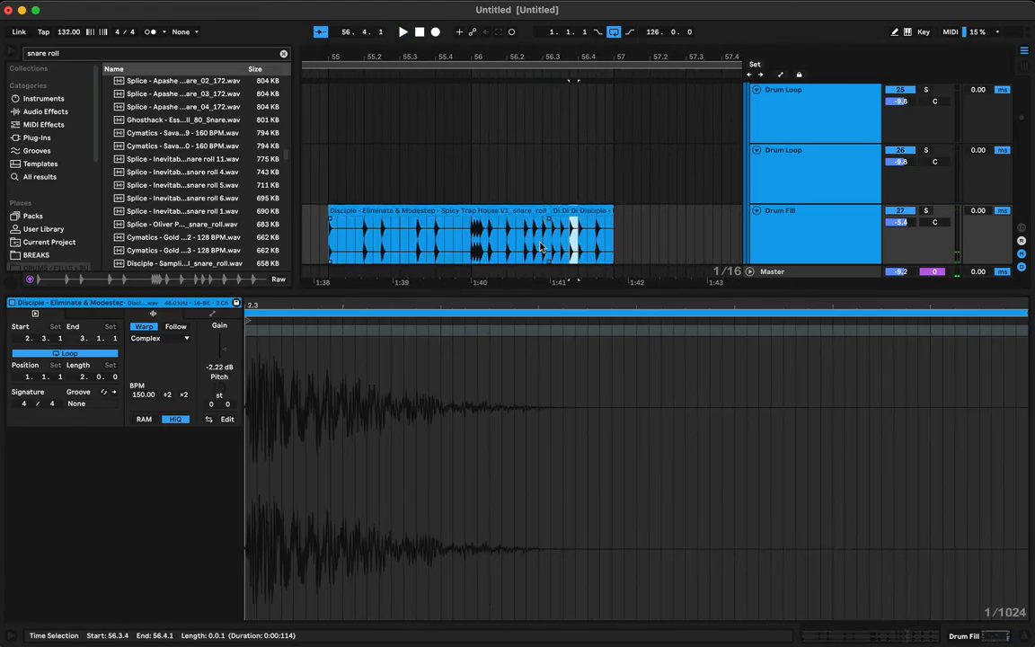
key("super+d")
key("super+d")
key("super+d")
Play back the edited snare roll leading into bar 57 to check the repeated hits
left_click(494, 244)
key("space")
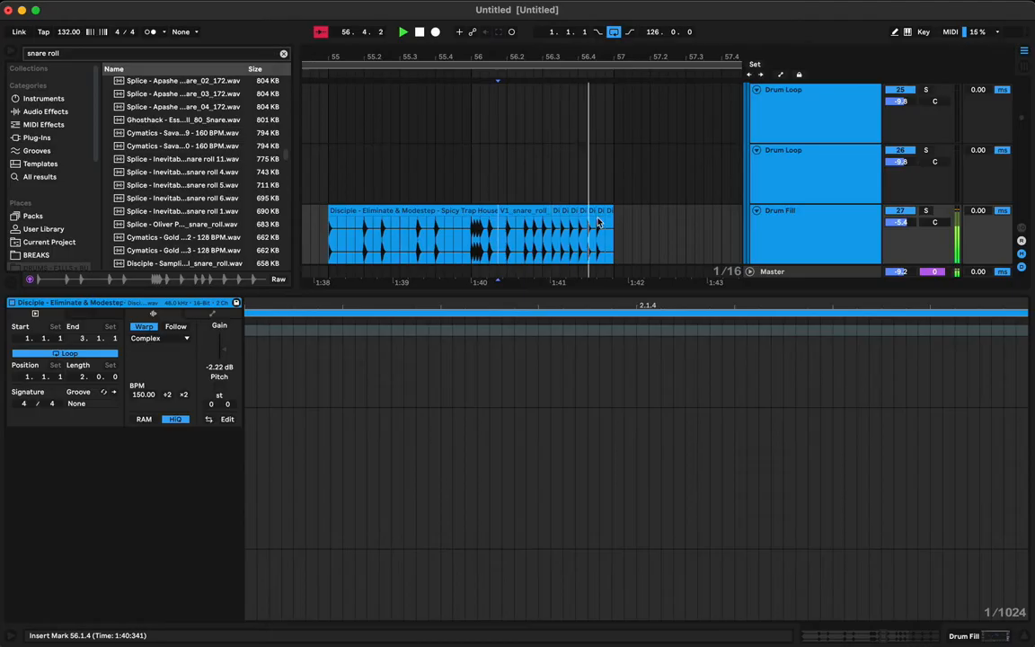
left_click(592, 212)
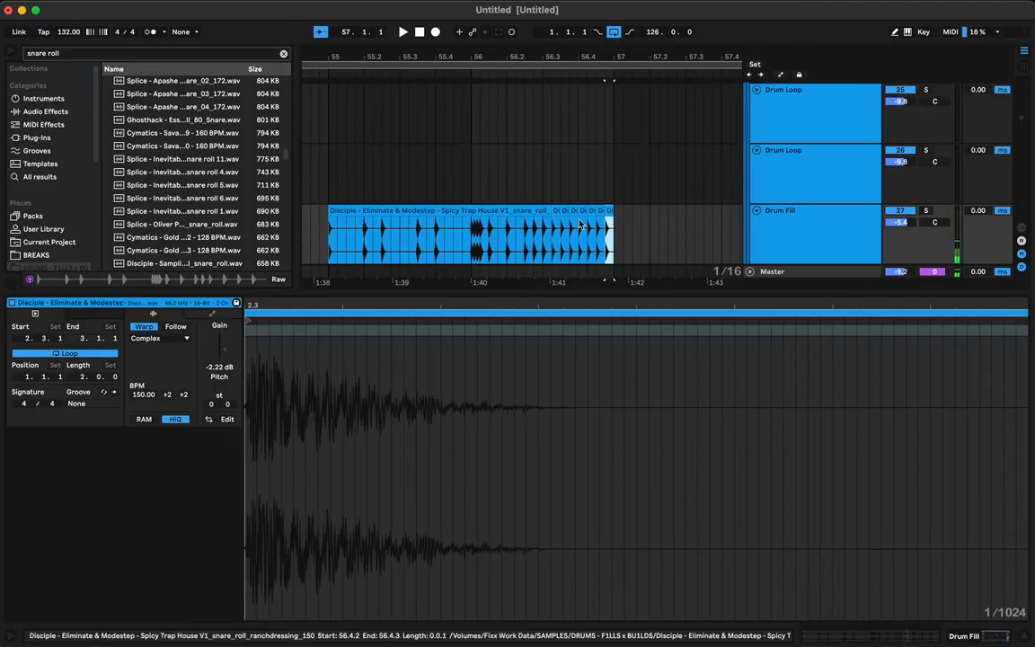
left_click(453, 235)
key("space")
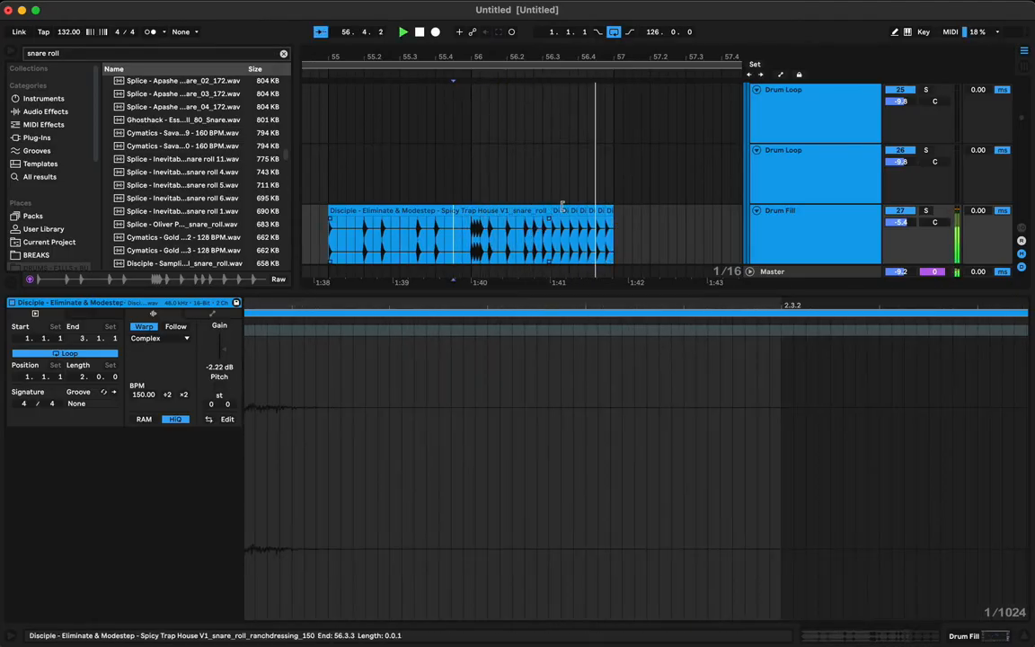
Delete the short Ghost Kick clips directly before bar 57
scroll(624, 203, "up", 10)
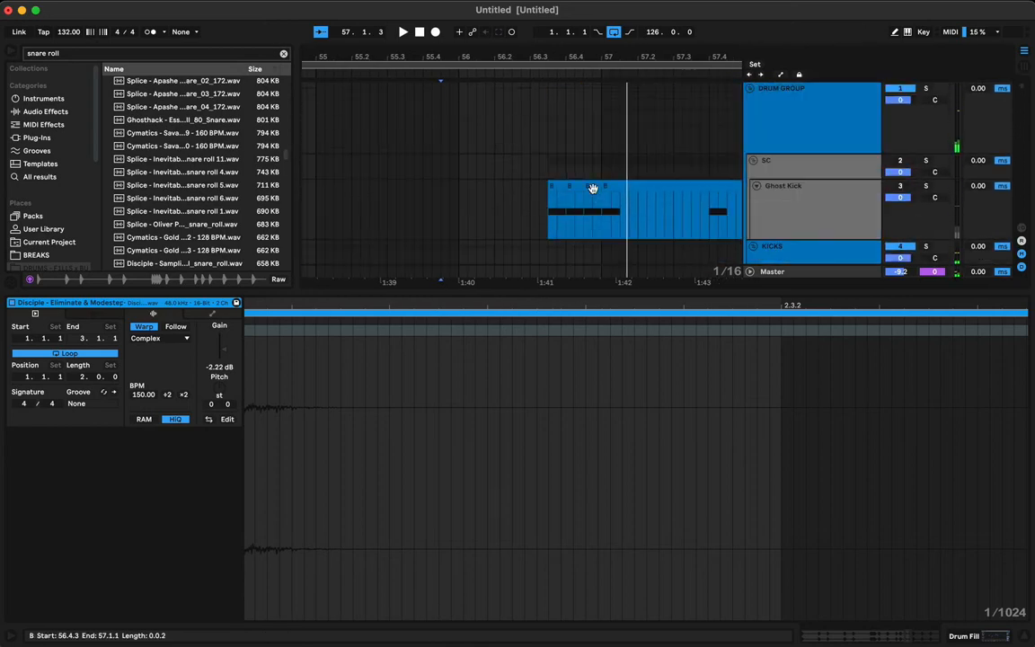
left_click(592, 189)
left_click(555, 185, "shift")
key("Delete")
Return to the Drum Fill track, close the clip's detail view and play back the snare fill into bar 57
scroll(556, 187, "down", 1)
scroll(554, 185, "down", 15)
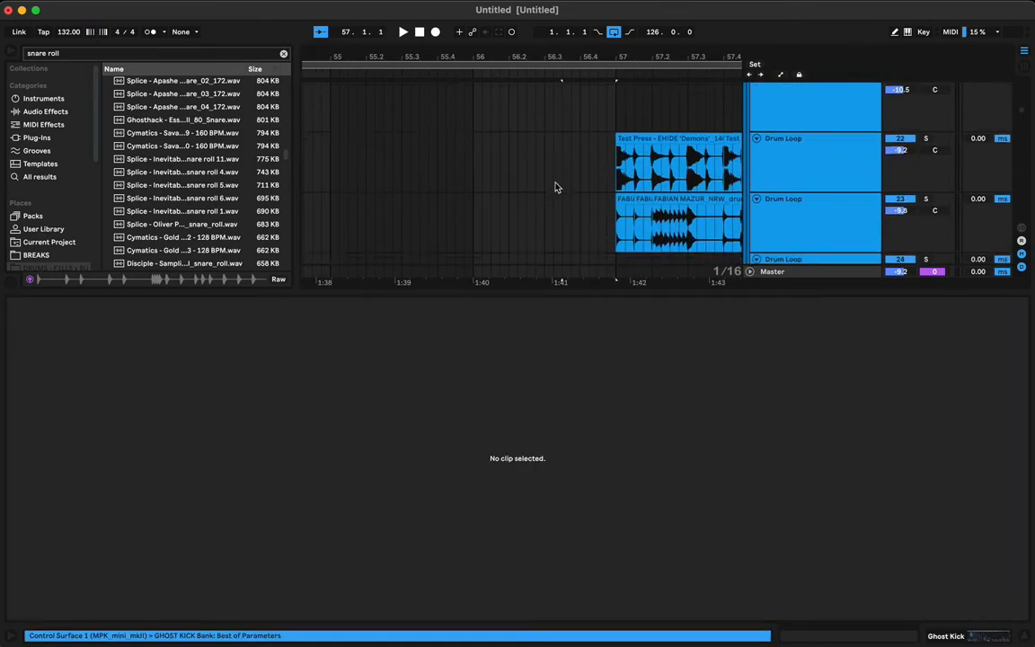
key("space")
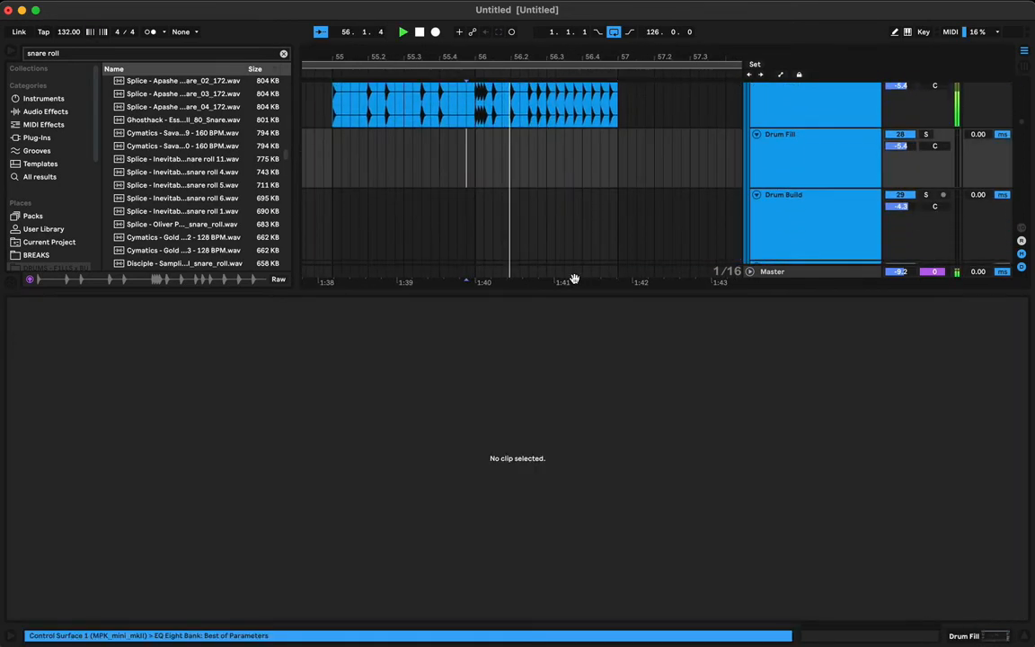
left_click(561, 292)
scroll(589, 300, "up", 5)
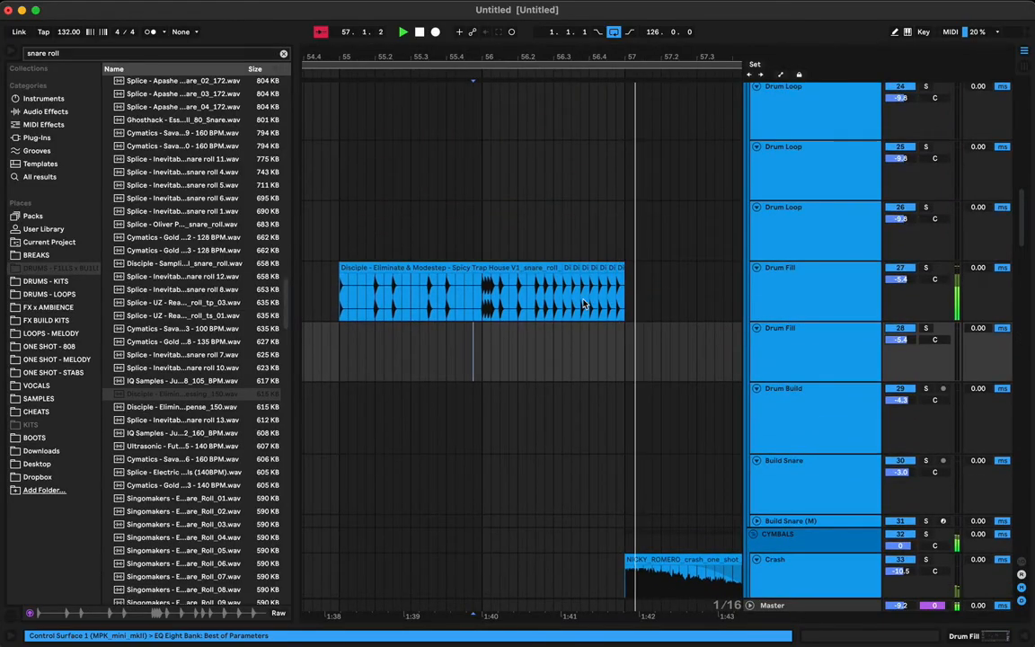
left_click(488, 268)
key("space")
key("space")
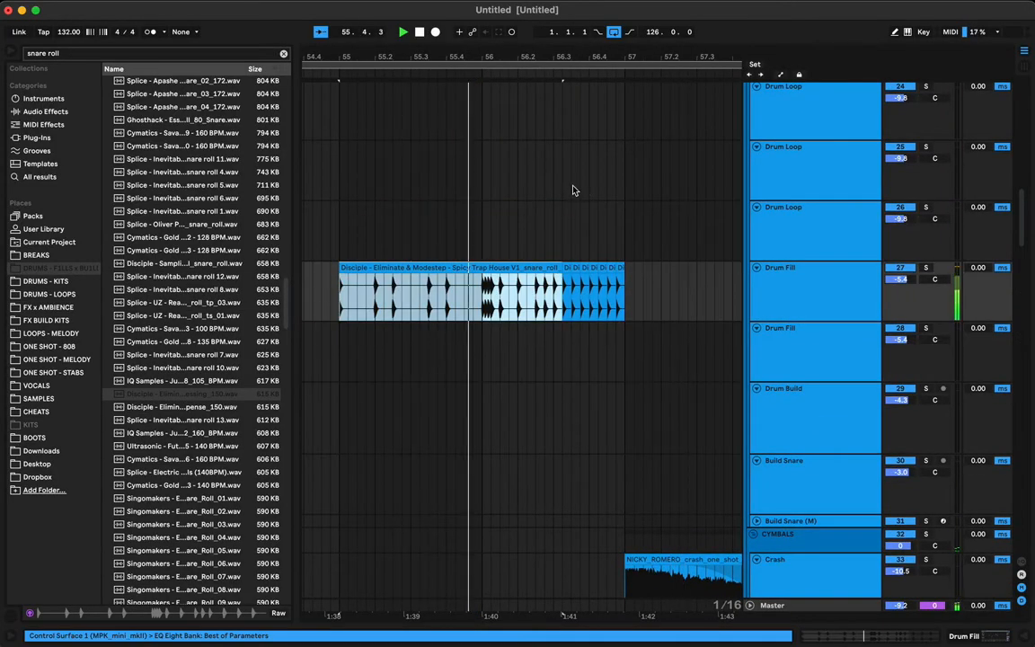
Copy the fast snare burst at 56.1.1 to 56.4.1 and 56.4.3, and play back the fill
left_click(486, 267)
key("space")
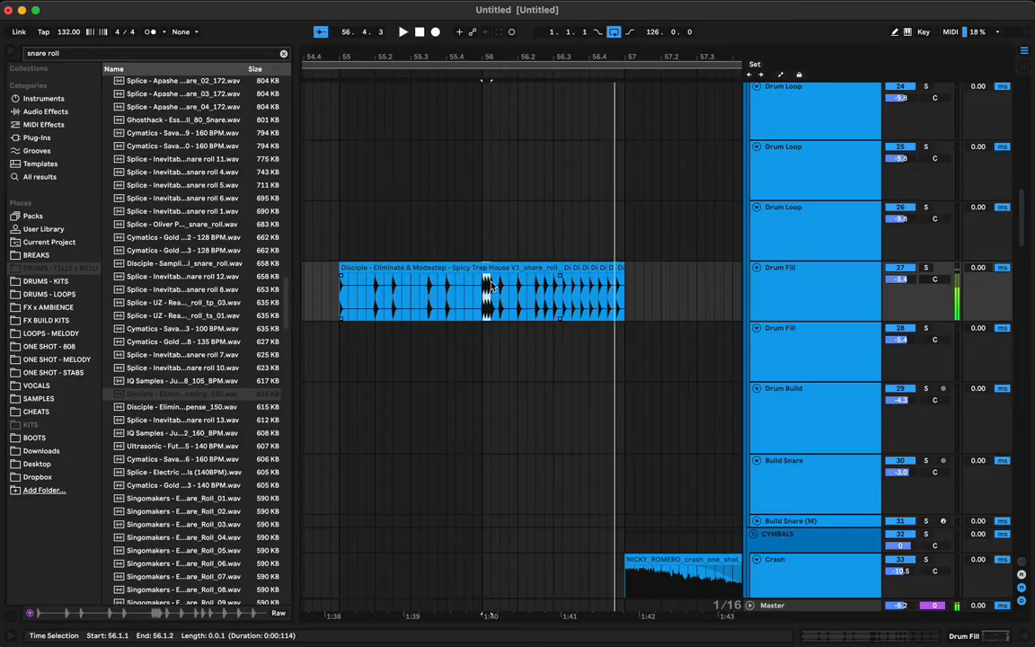
left_click_drag(485, 288, 509, 288)
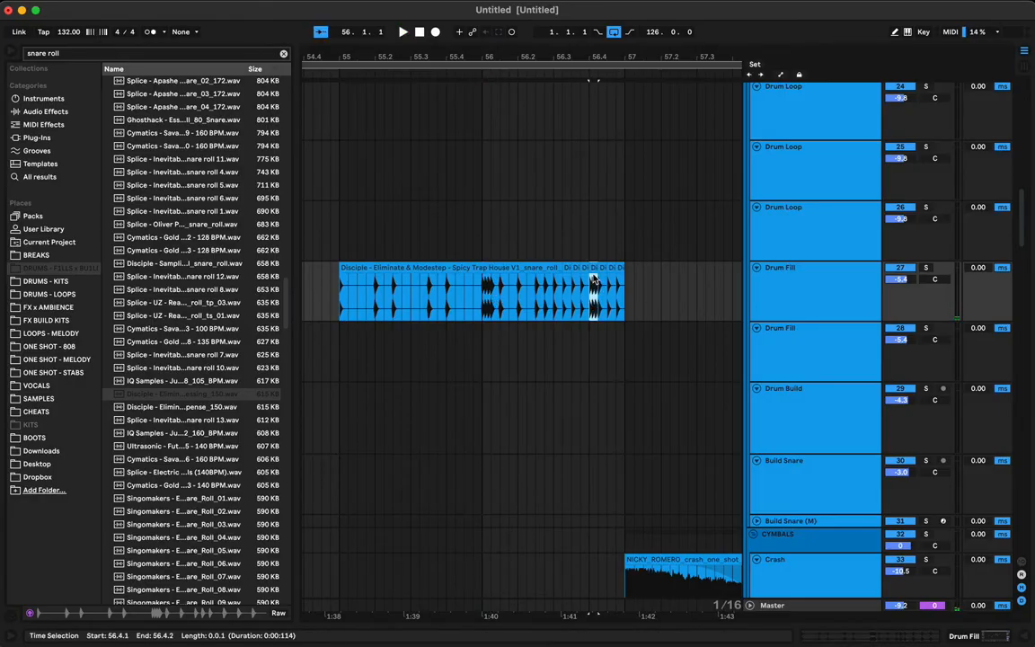
left_click(527, 306)
key("space")
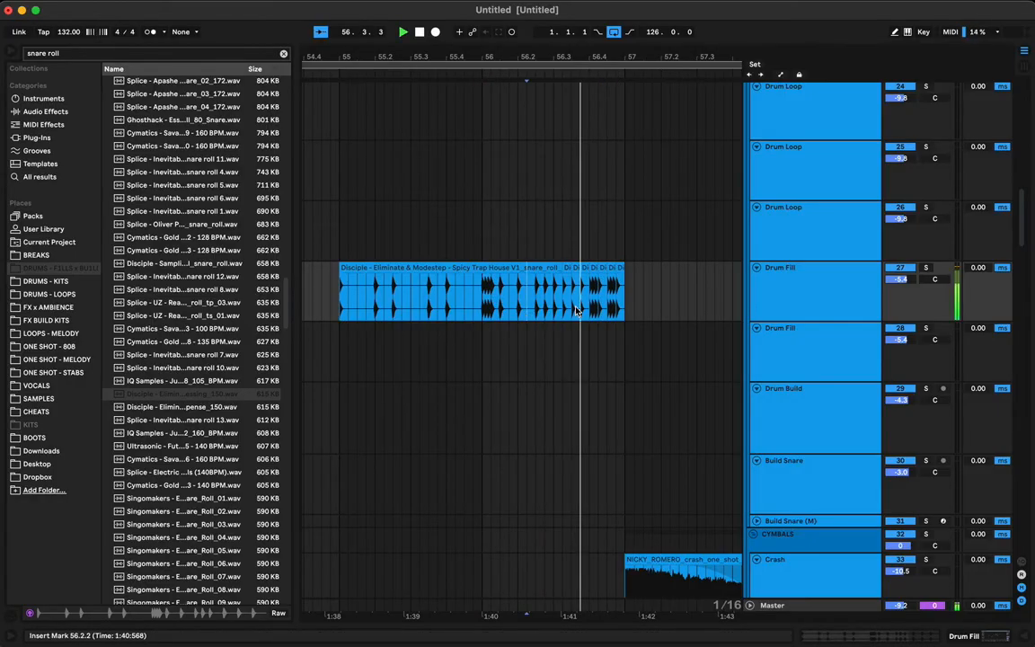
left_click(455, 286)
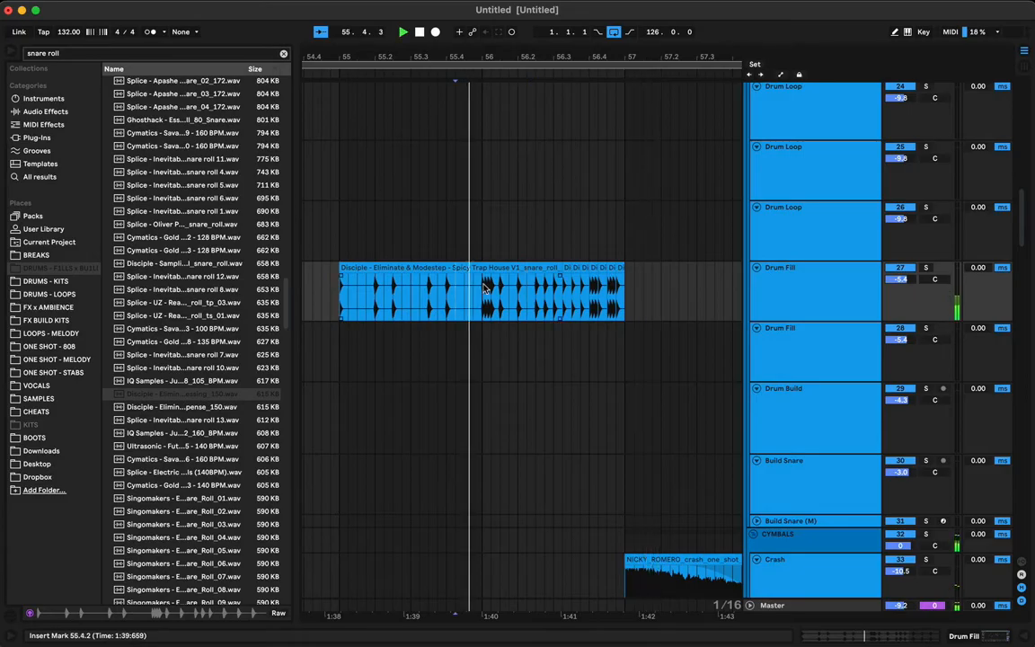
Consolidate all the snare fill's pieces from bar 55 to 57 into one clip
left_click(620, 269)
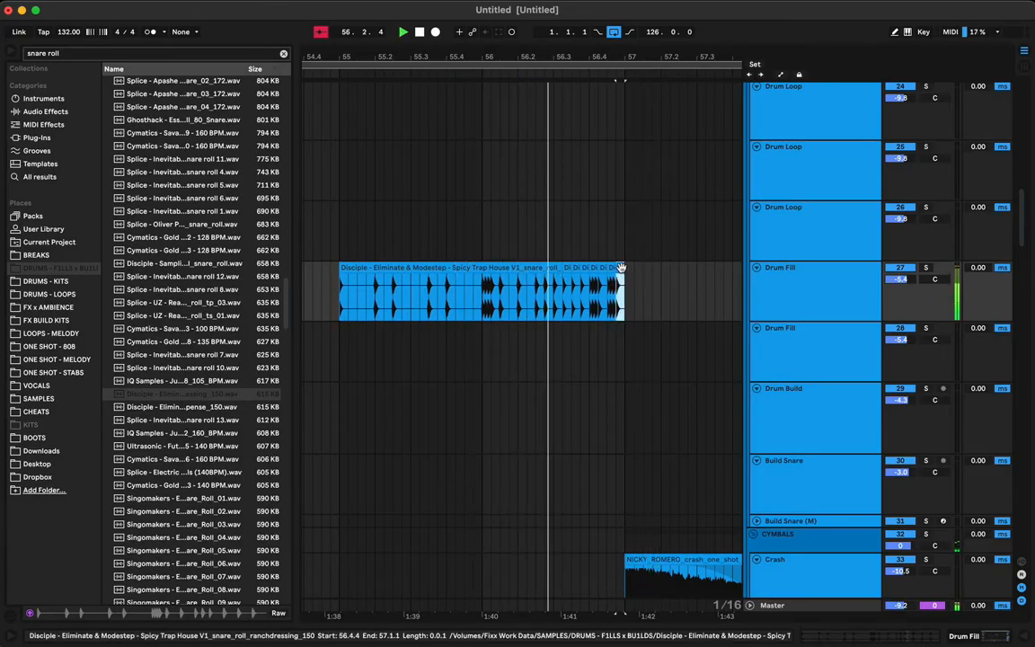
left_click(354, 267)
key("super+j")
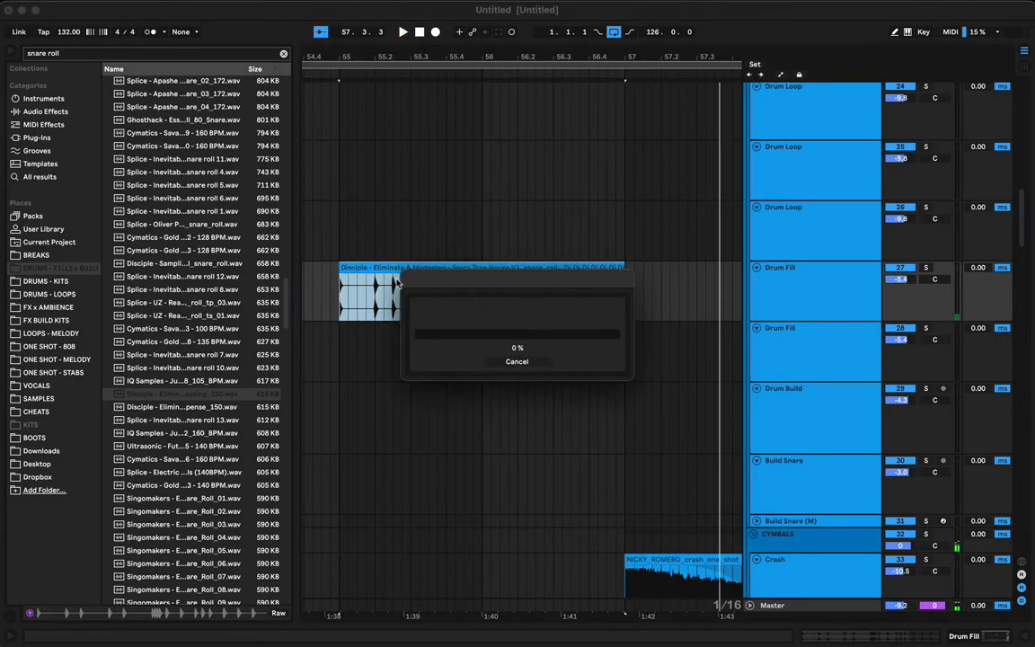
Hide the sample browser, open the consolidated fill clip and show its Transposition envelope
left_click(7, 68)
left_click(289, 268)
double_click(290, 268)
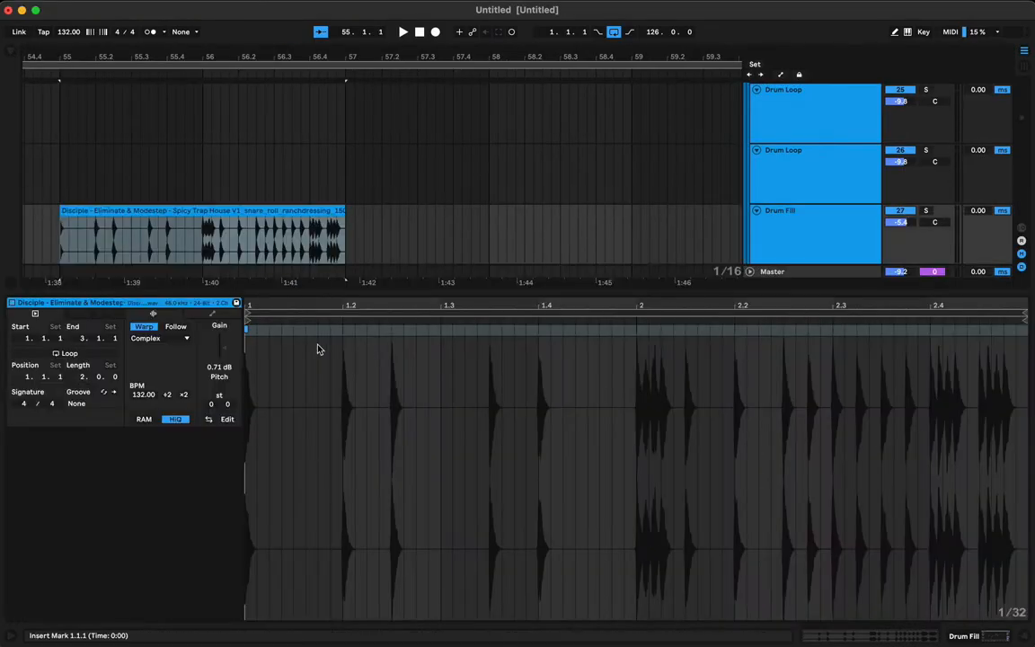
left_click(214, 314)
left_click(203, 339)
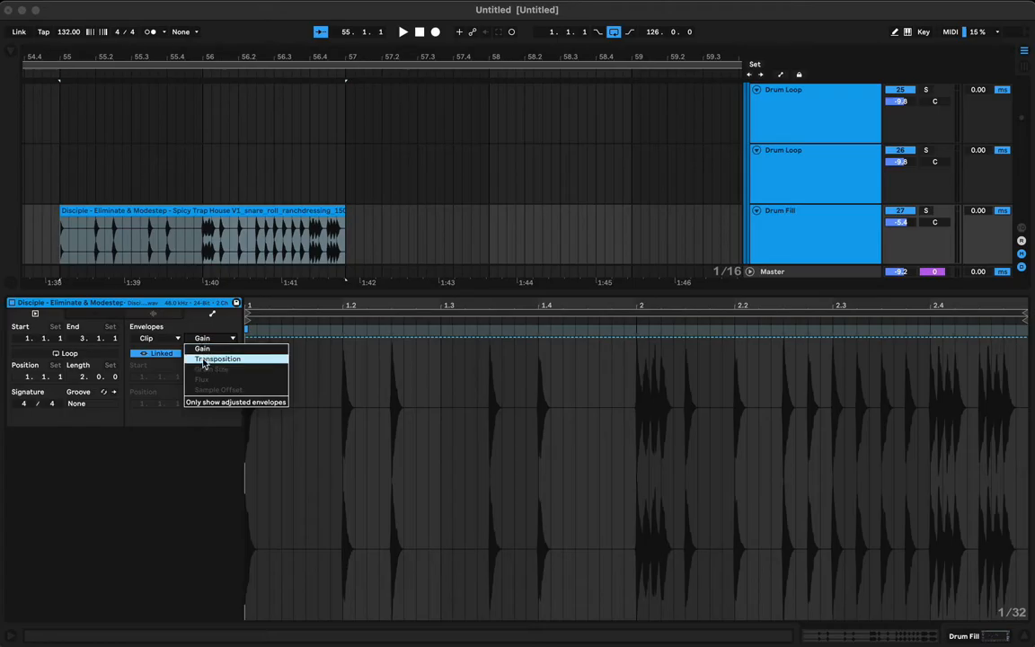
left_click(206, 359)
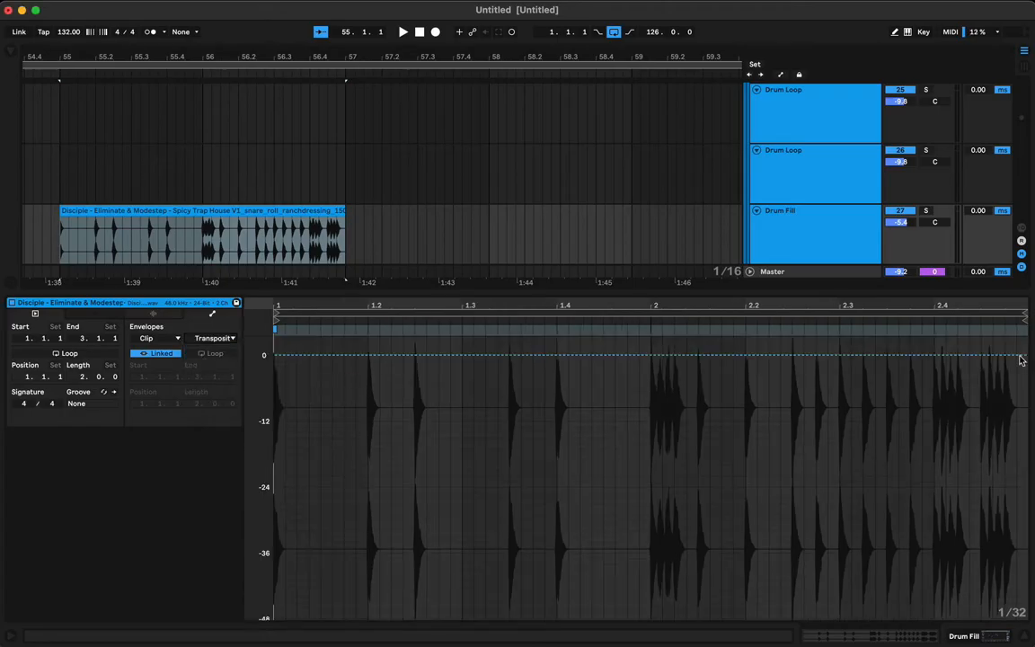
Ramp the clip's transposition from +8 st near the start down to about -6 st near the end
scroll(1010, 461, "up", 5)
left_click_drag(1010, 483, 1010, 516)
left_click_drag(302, 497, 297, 436)
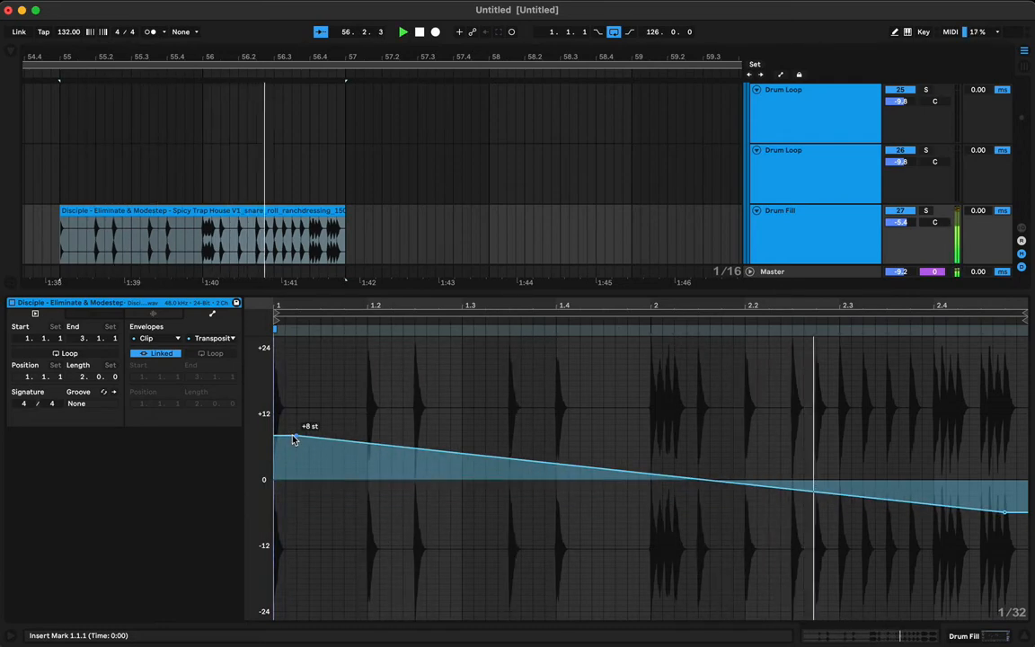
End the clip's transposition ramp at 2.4 at about -6 st, step it up to about -3 st there, and play it back
key("space")
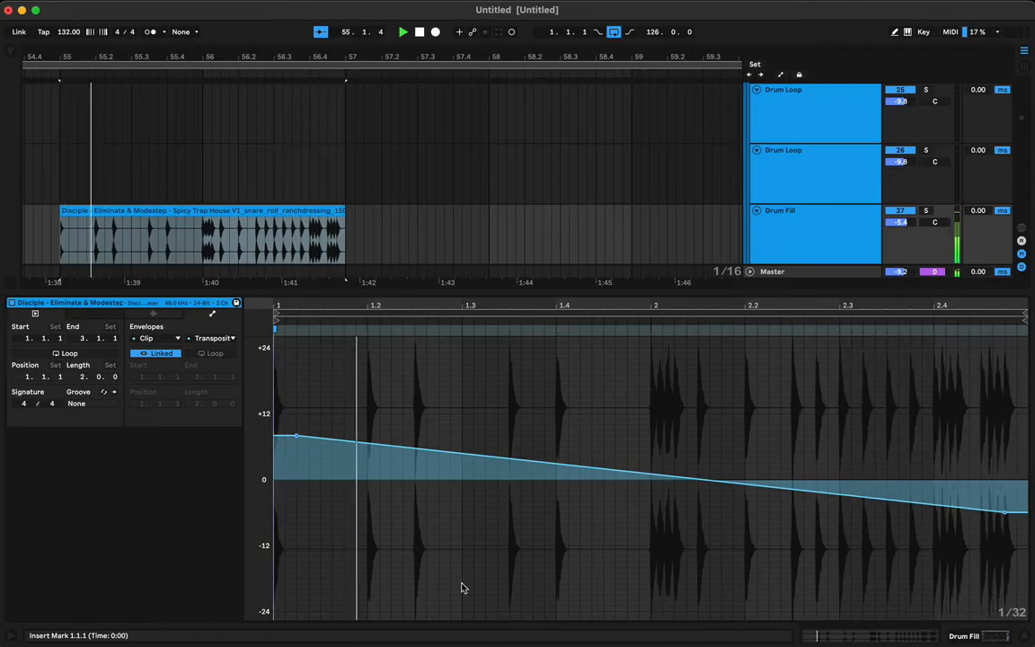
left_click(935, 506)
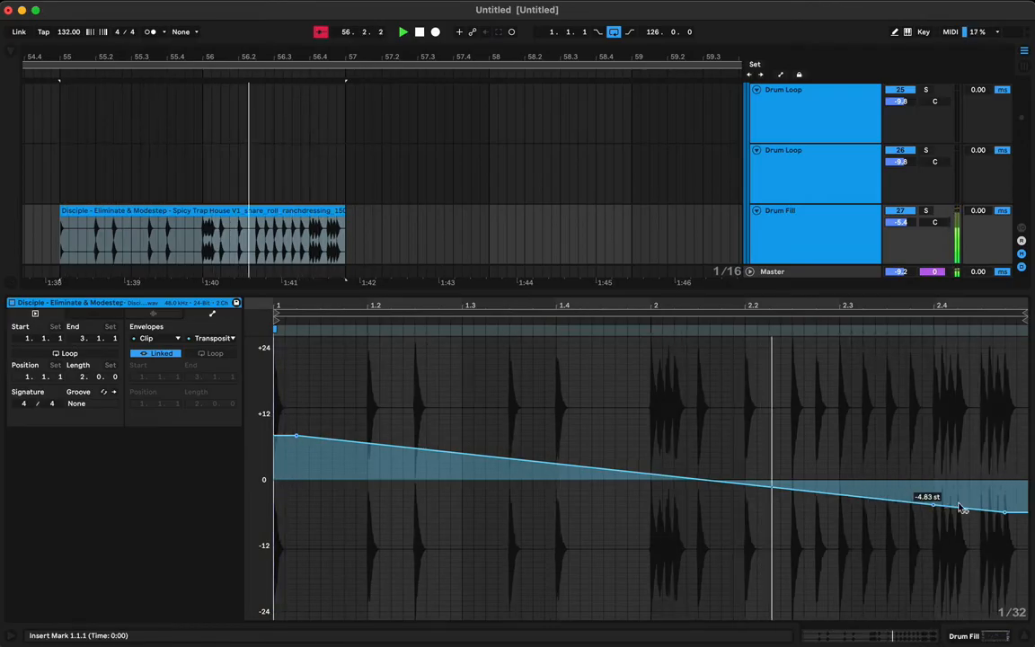
left_click(1005, 513)
key("space")
key("space")
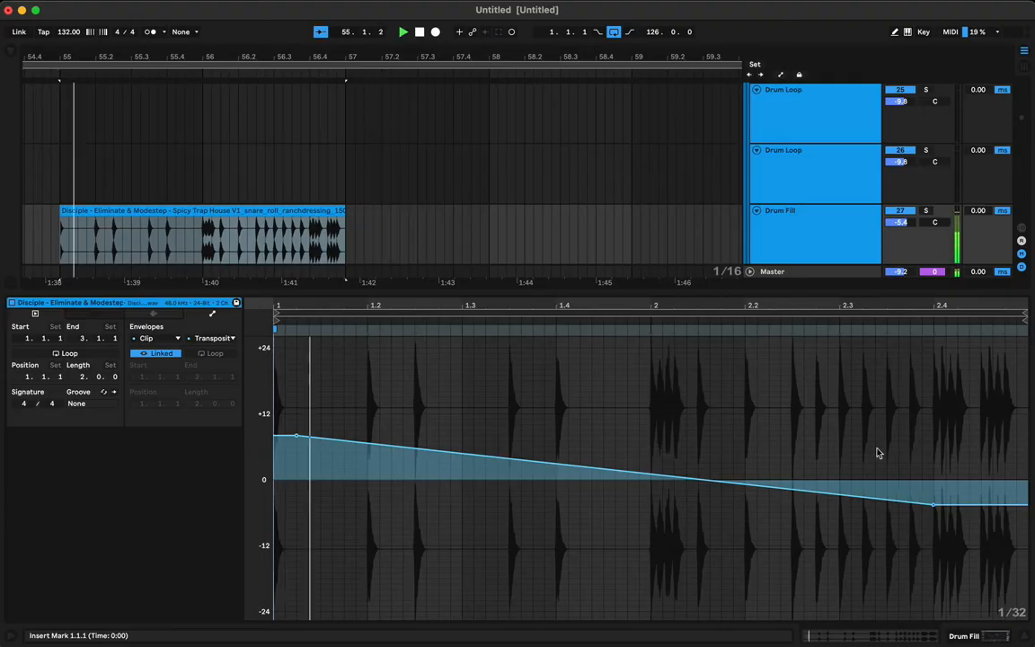
left_click_drag(959, 506, 960, 459)
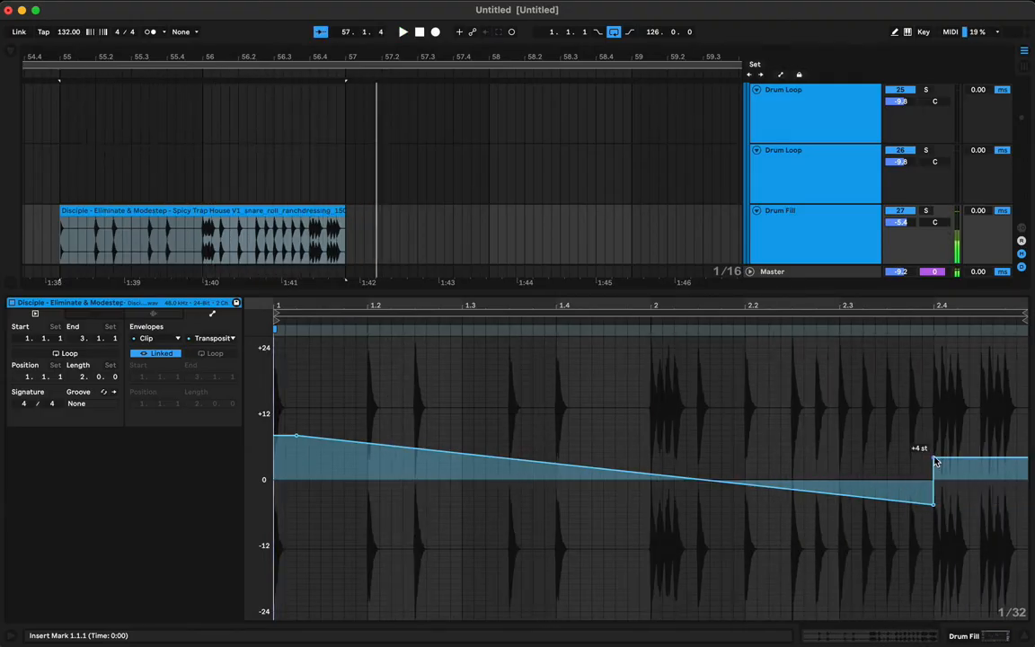
left_click_drag(935, 461, 937, 500)
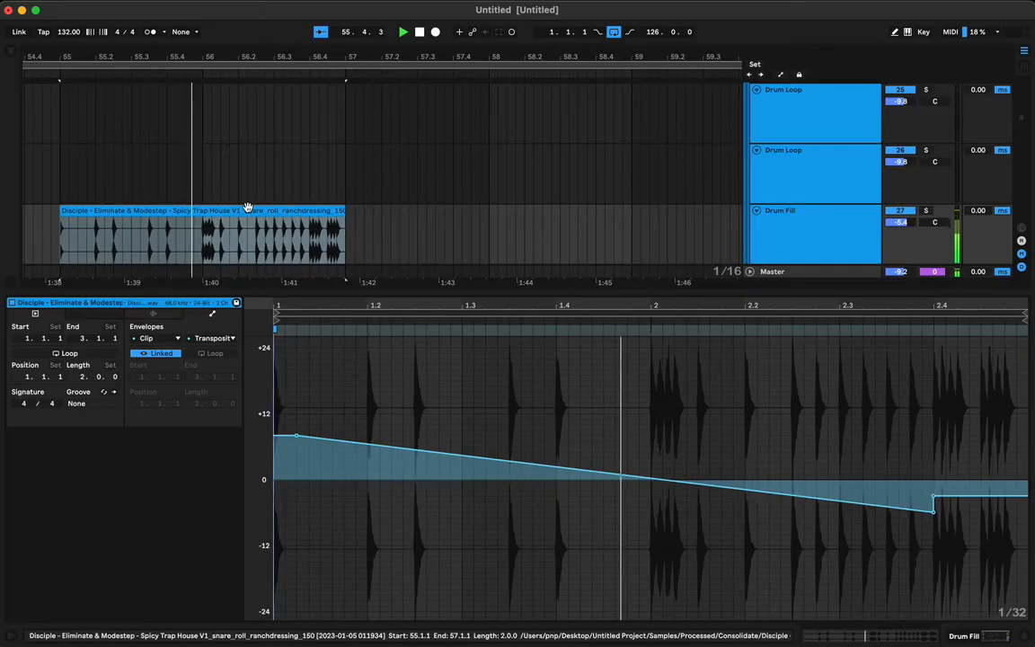
Set the volume of Drum Fill track 27 to -10.7 dB in the mixer and return to the arrangement
key("Tab")
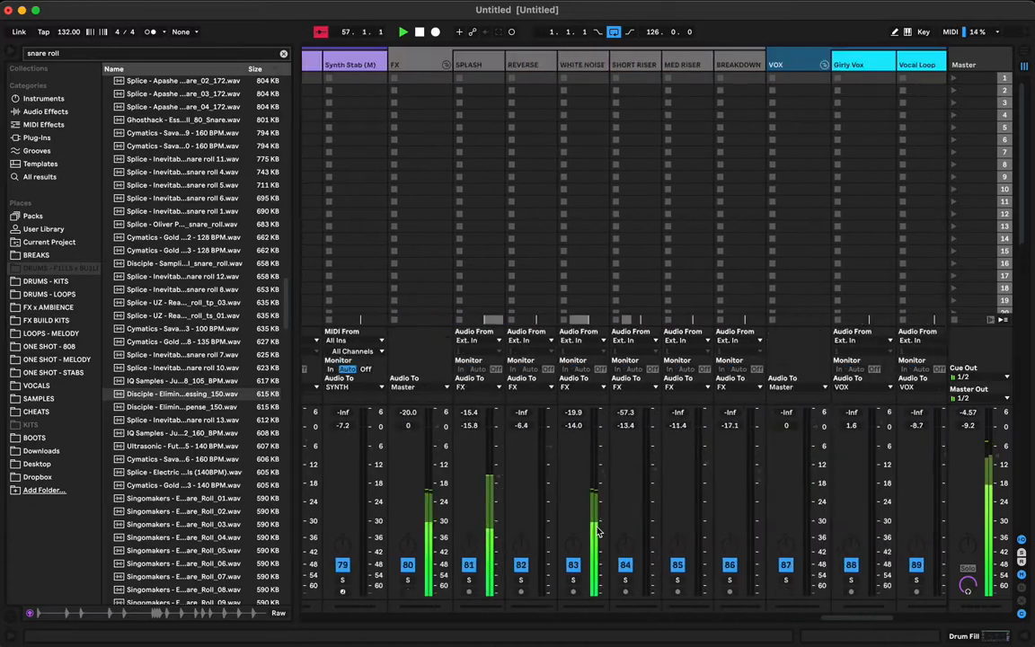
scroll(598, 533, "left", 20)
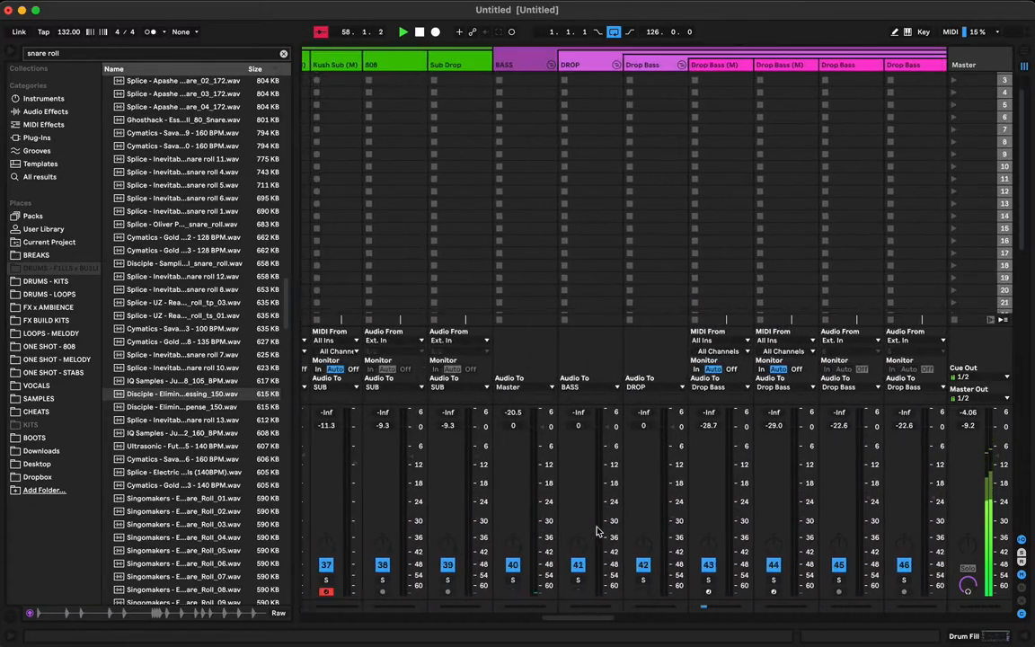
scroll(597, 533, "left", 10)
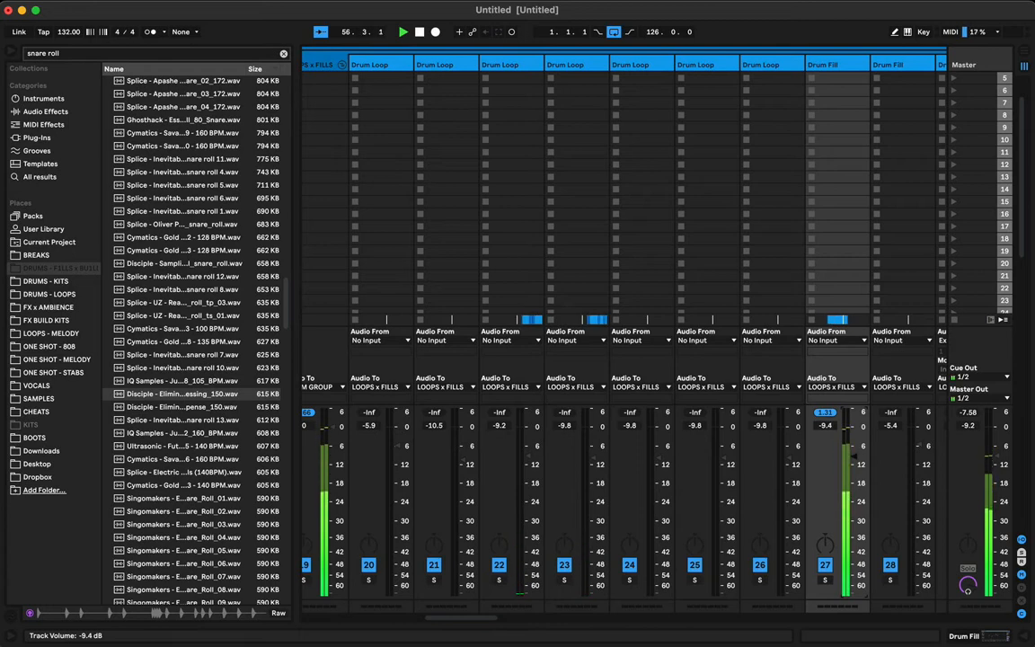
key("Tab")
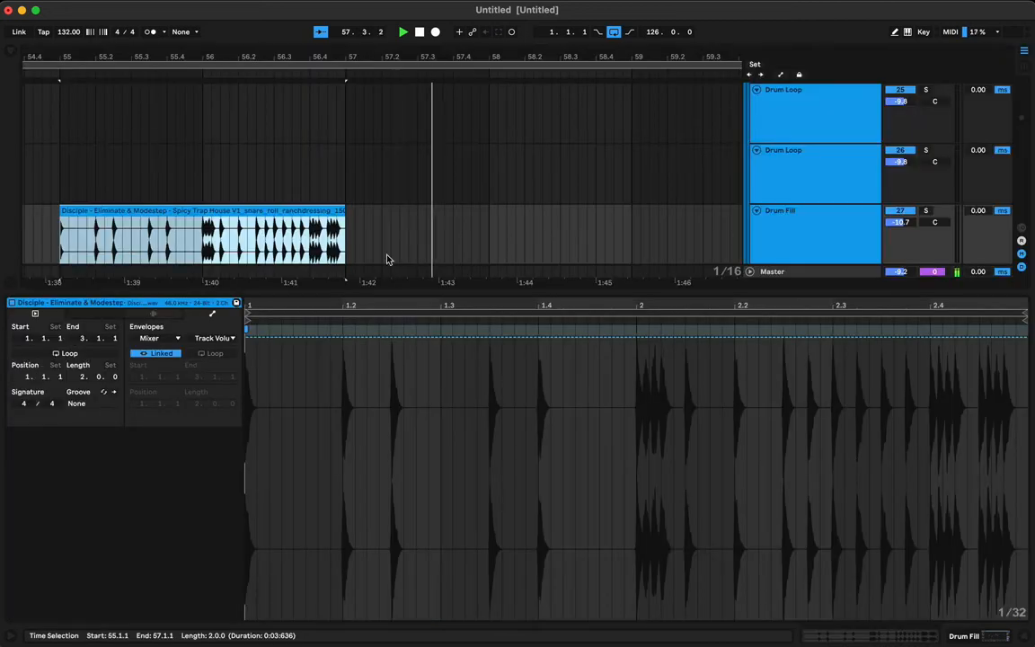
Hide the clip details and play back the snare fill leading into bar 57
double_click(292, 293)
left_click(208, 203)
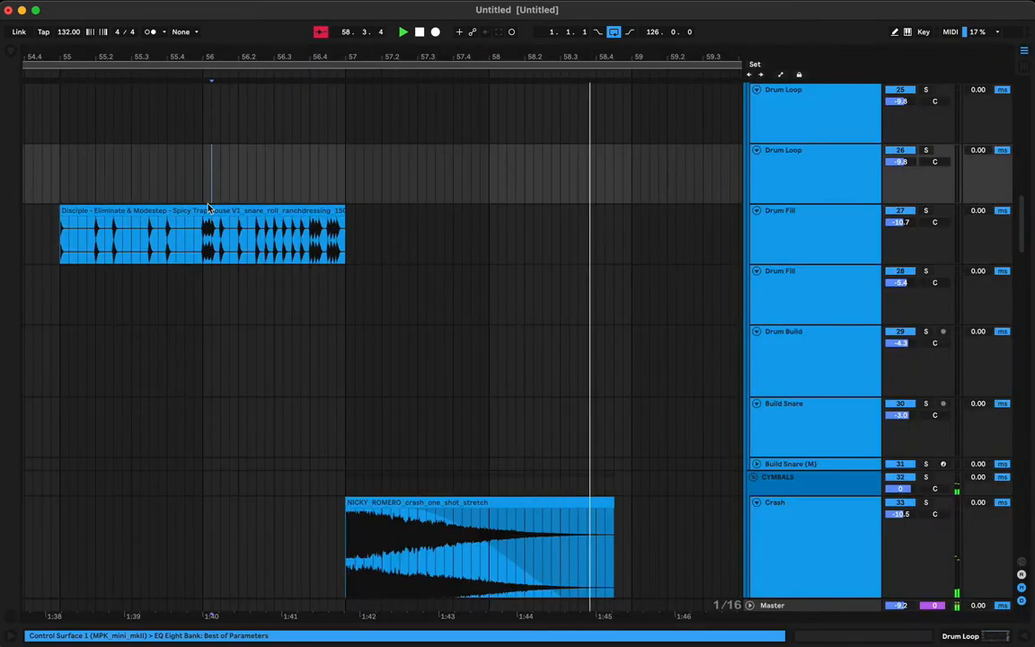
key("space")
key("space")
left_click(202, 210)
left_click_drag(415, 53, 409, 27)
left_click(364, 78)
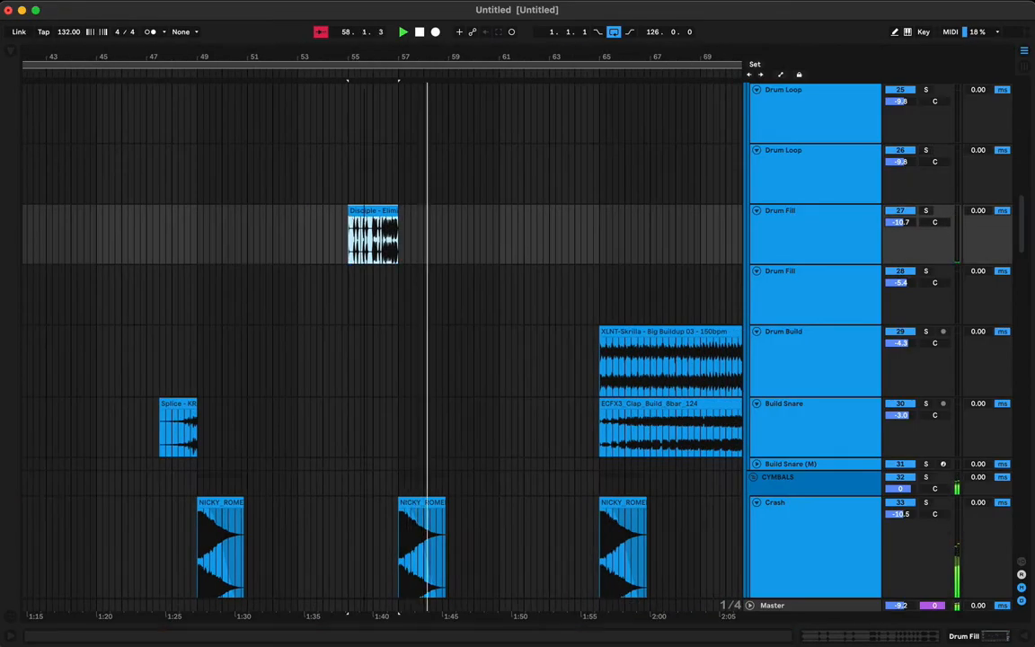
Copy the fill's two-hit section from 56.2.3 to 56.3.1 and paste it on the same track at 58.4.3
left_click_drag(365, 55, 365, 81)
left_click(430, 238)
key("space")
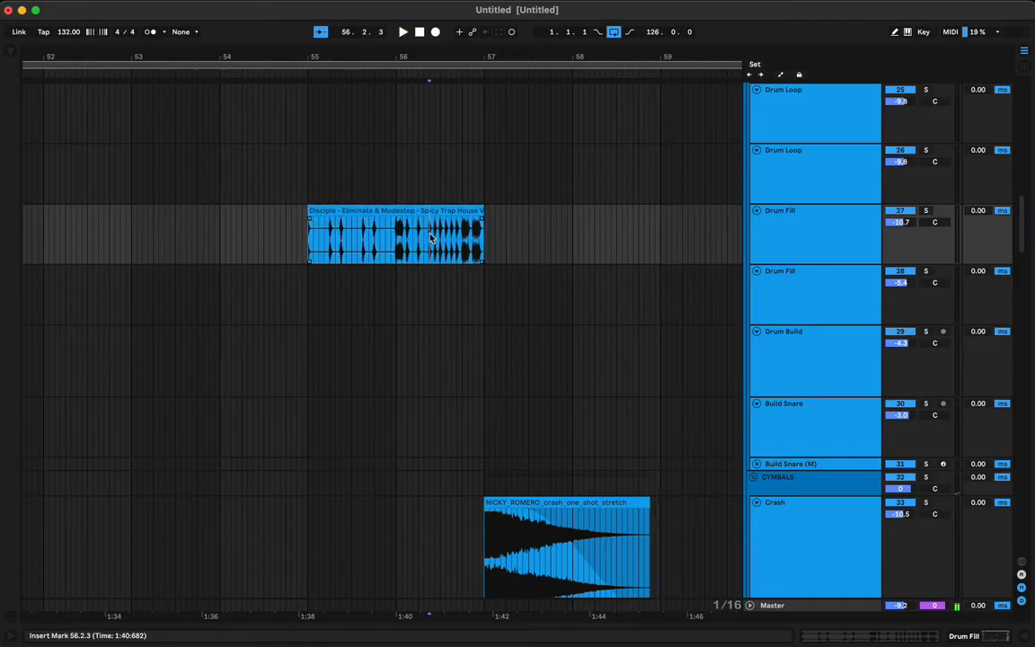
left_click_drag(430, 238, 441, 240)
key("space")
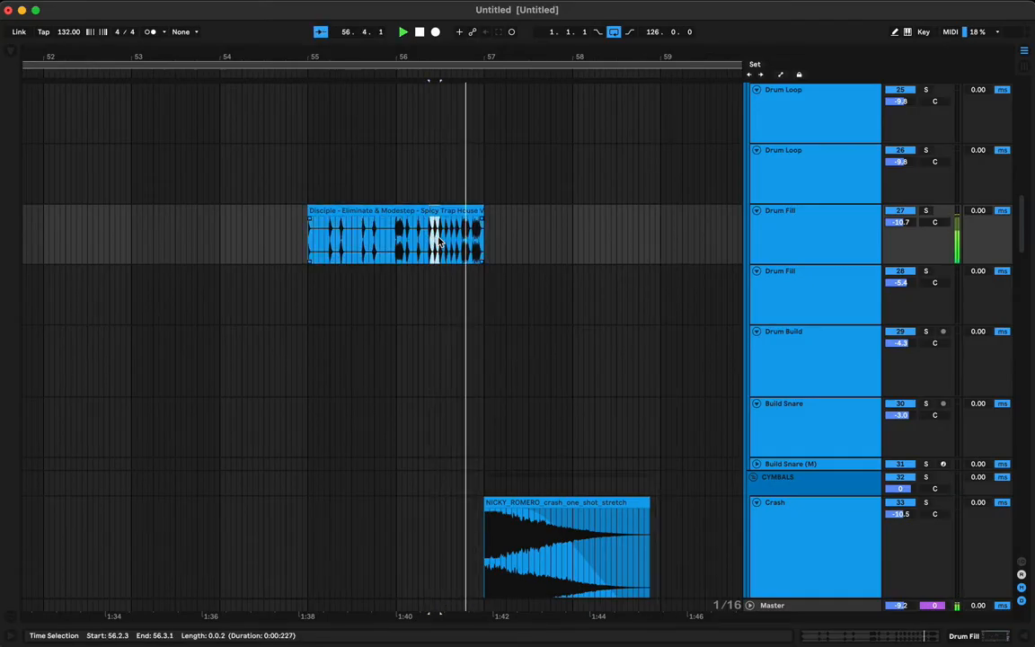
scroll(440, 240, "right", 5)
left_click(512, 252)
key("super+v")
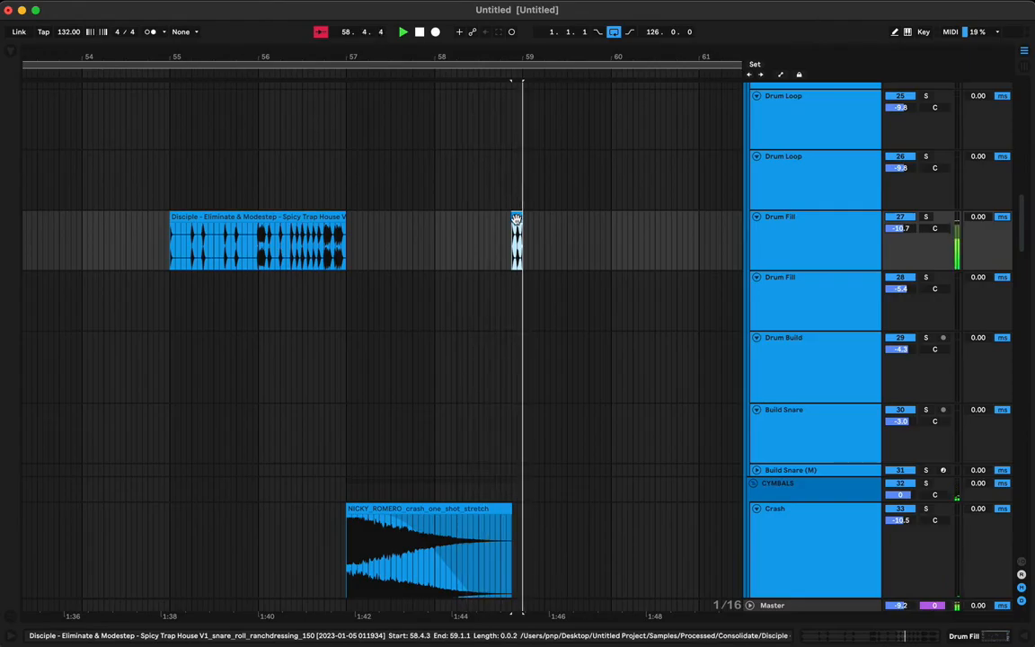
Copy the fill's half-bar section from 56.1.1 to 56.3.1 and paste it on the same track at 60.4.1
left_click(290, 256)
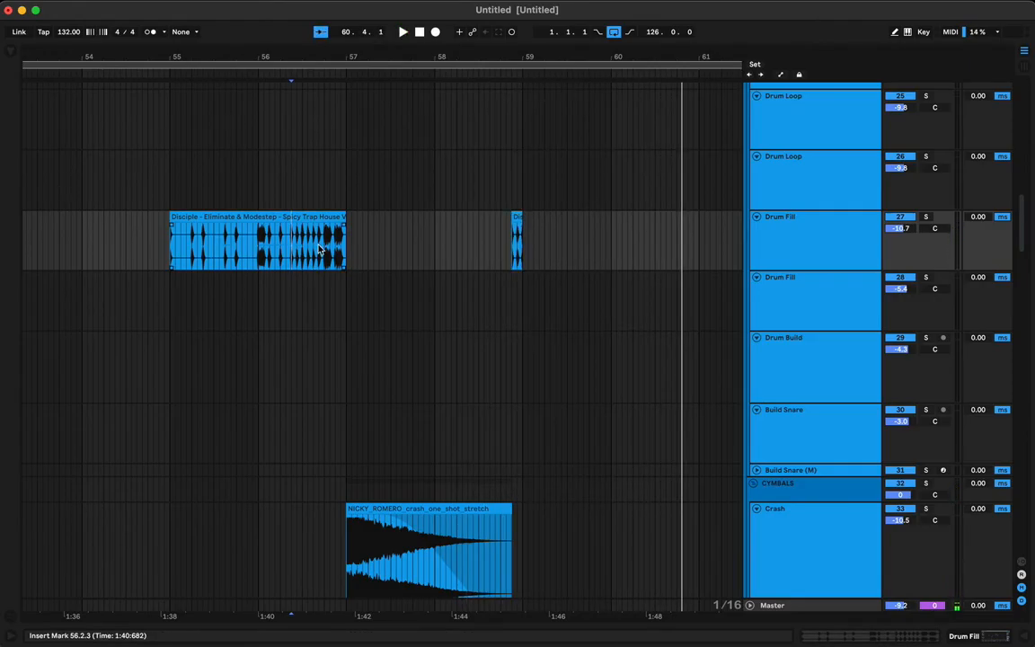
left_click(256, 245)
left_click_drag(255, 245, 302, 255)
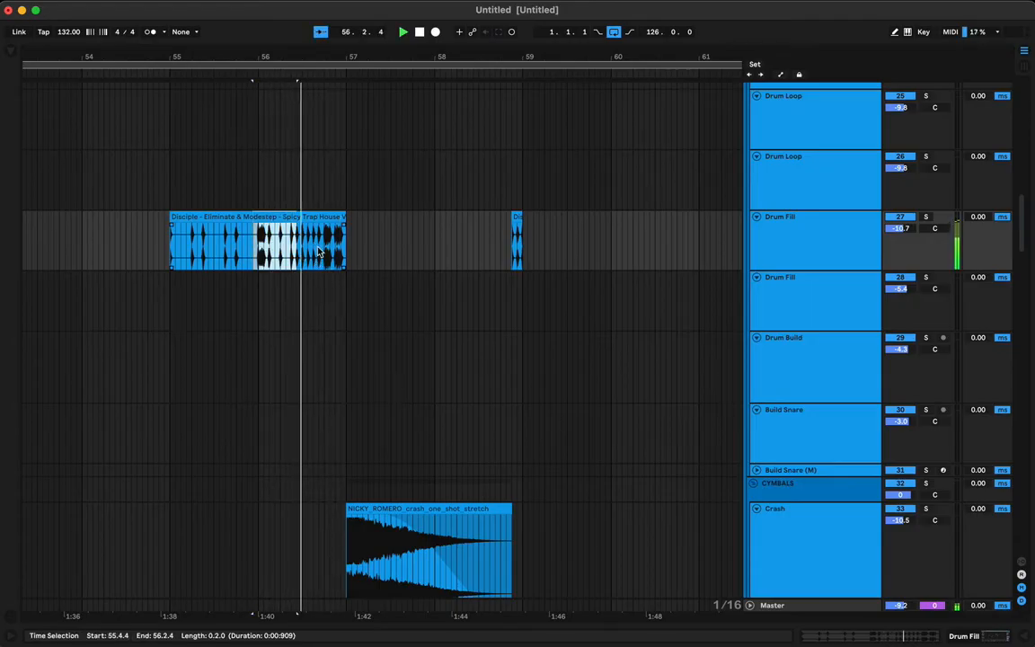
left_click(259, 241)
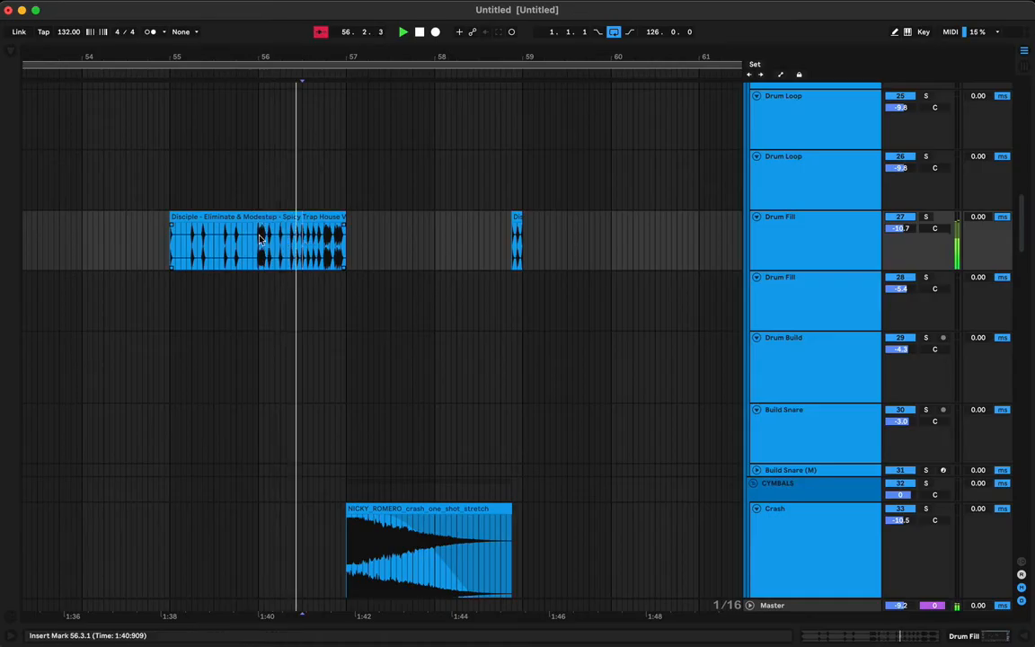
left_click_drag(259, 243, 302, 253)
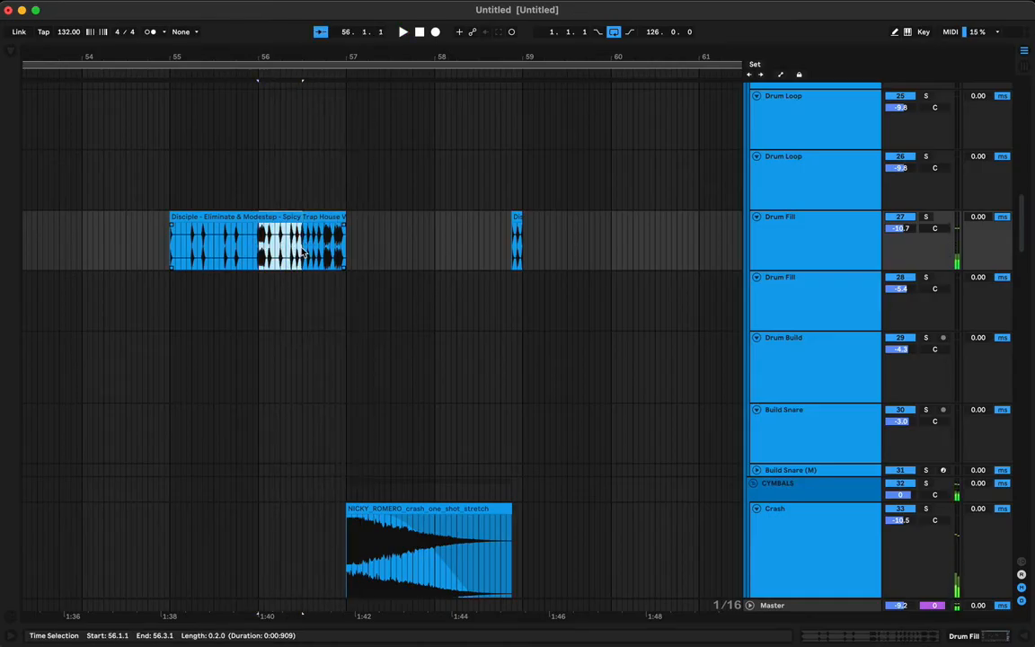
left_click(677, 252)
key("super+v")
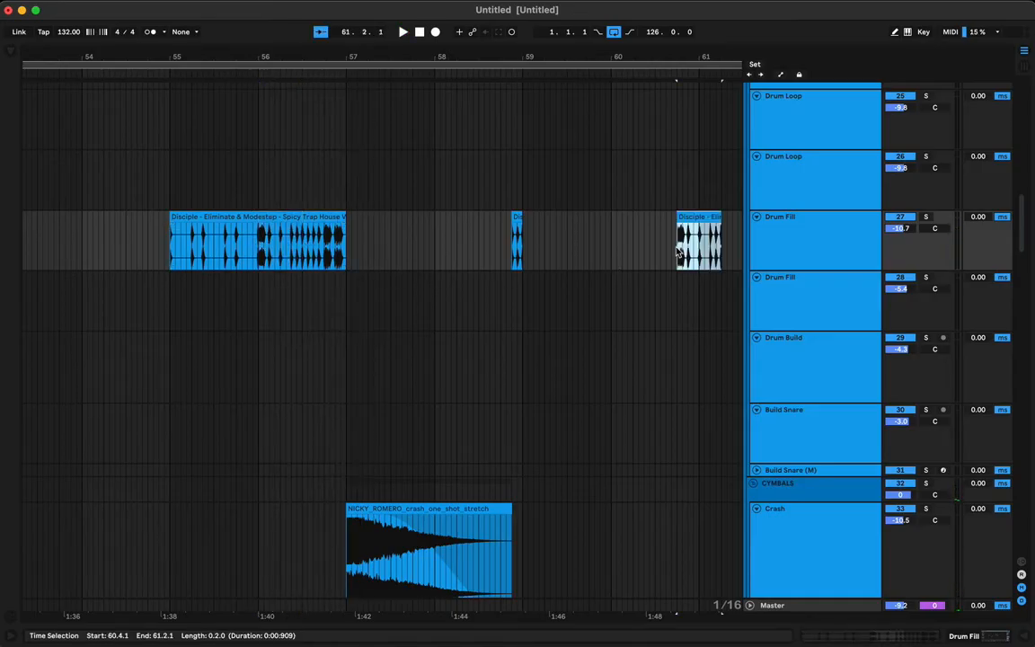
Move the pasted half-bar piece to start at 60.3.1 and play it back
key("space")
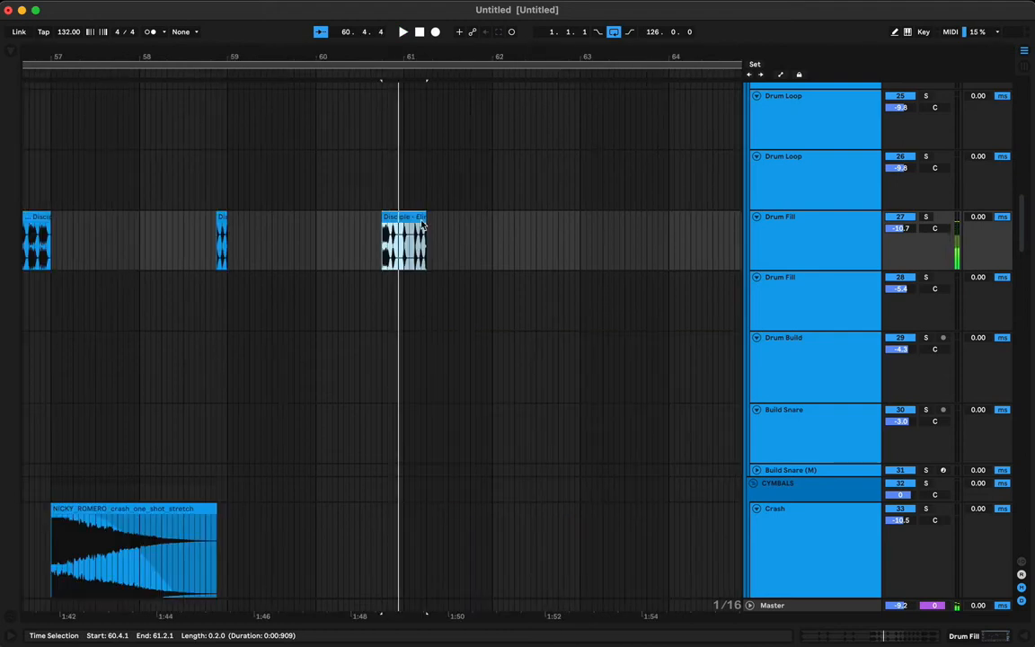
left_click_drag(422, 224, 405, 247)
key("space")
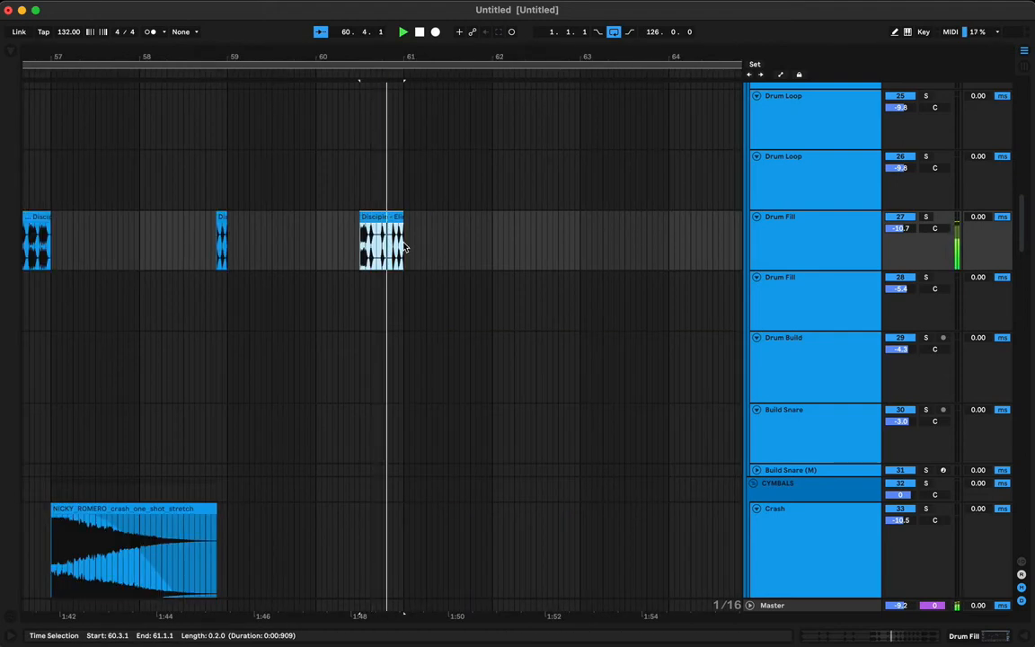
left_click(395, 249)
key("space")
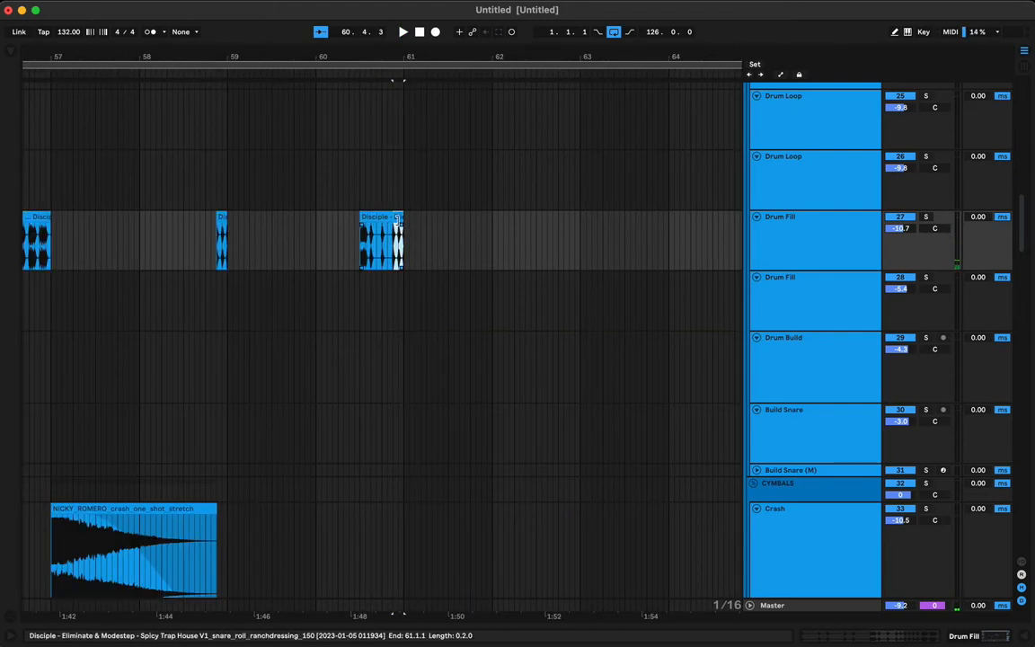
Open the two-hit clip at 58.4.3 and flatten its Transposition envelope to 0 st
double_click(222, 238)
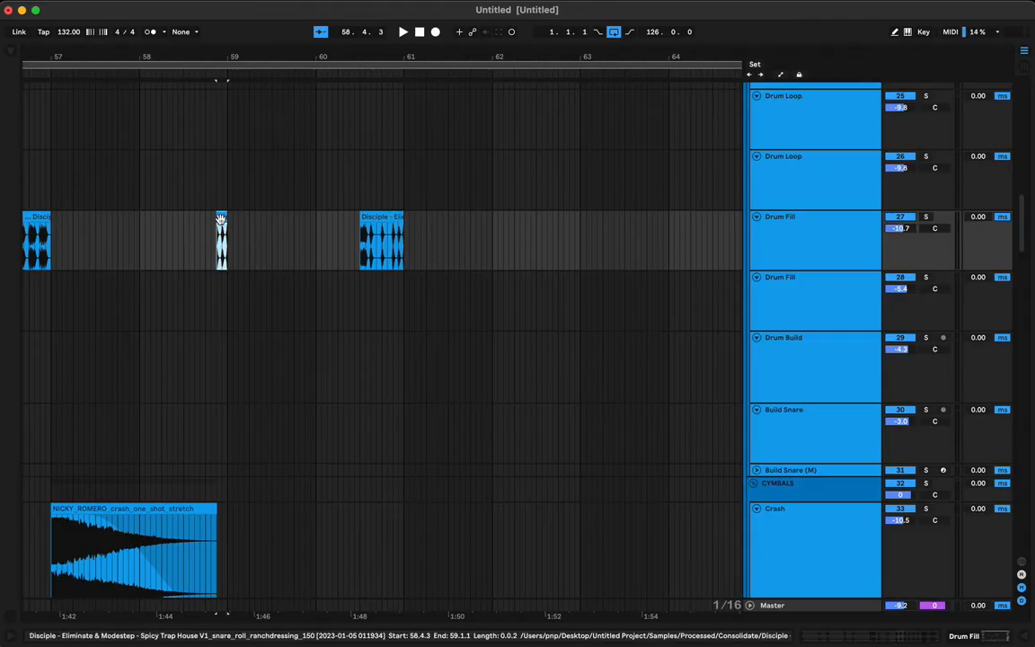
left_click(184, 320)
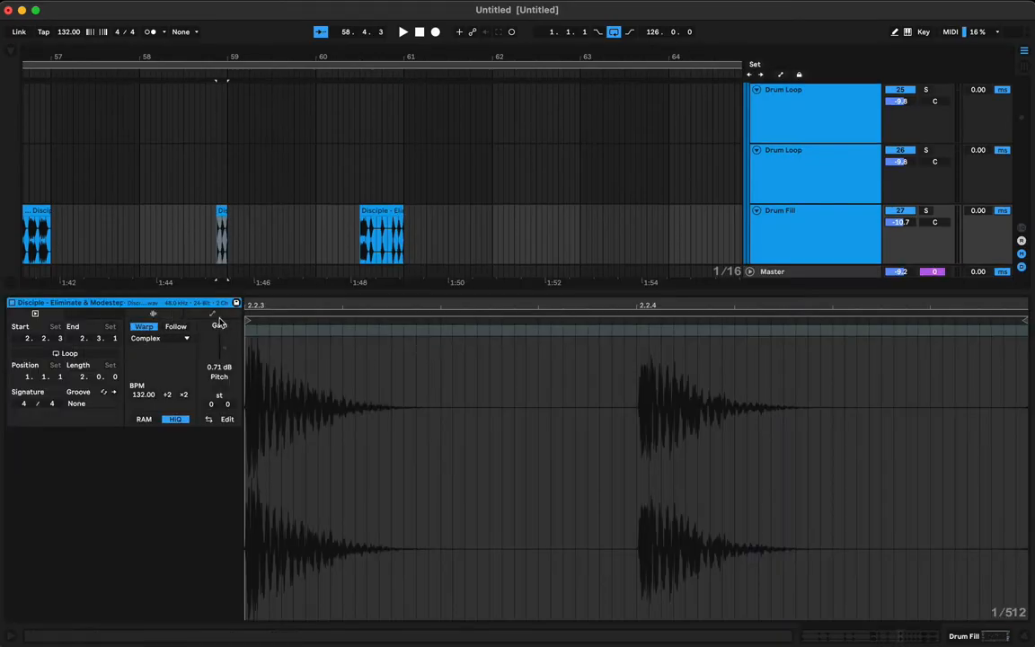
left_click(218, 320)
left_click(165, 339)
left_click(216, 349)
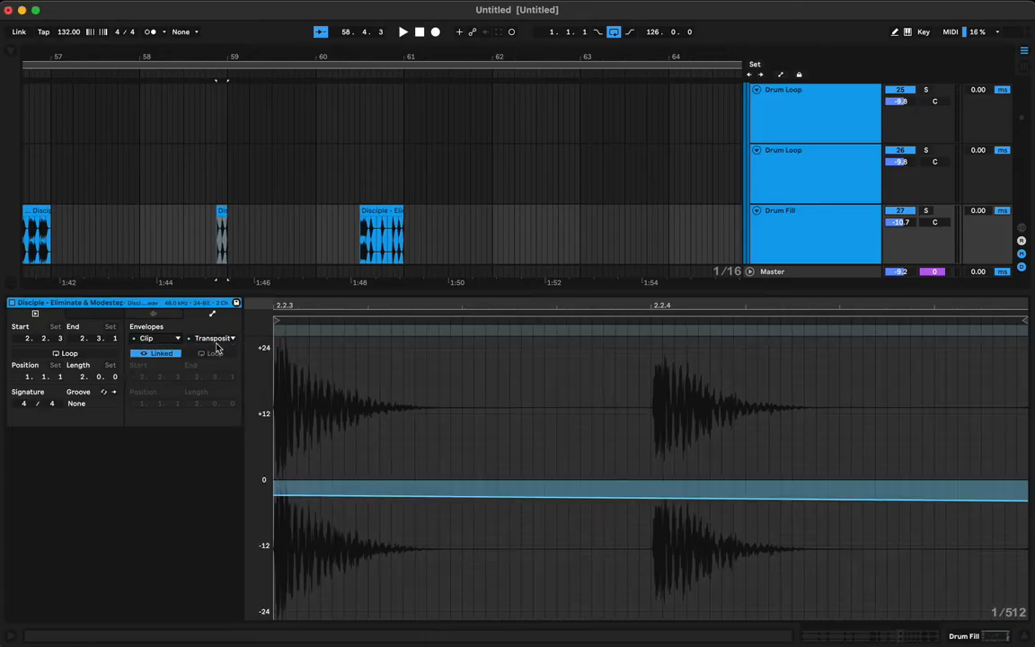
left_click_drag(286, 497, 286, 481)
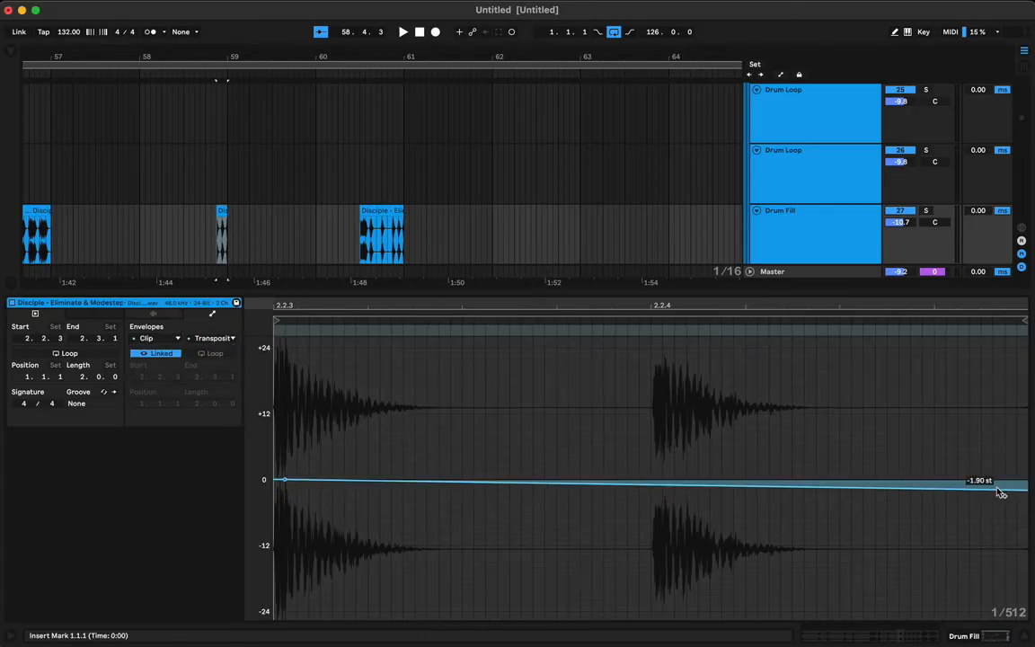
left_click_drag(993, 486, 993, 479)
key("space")
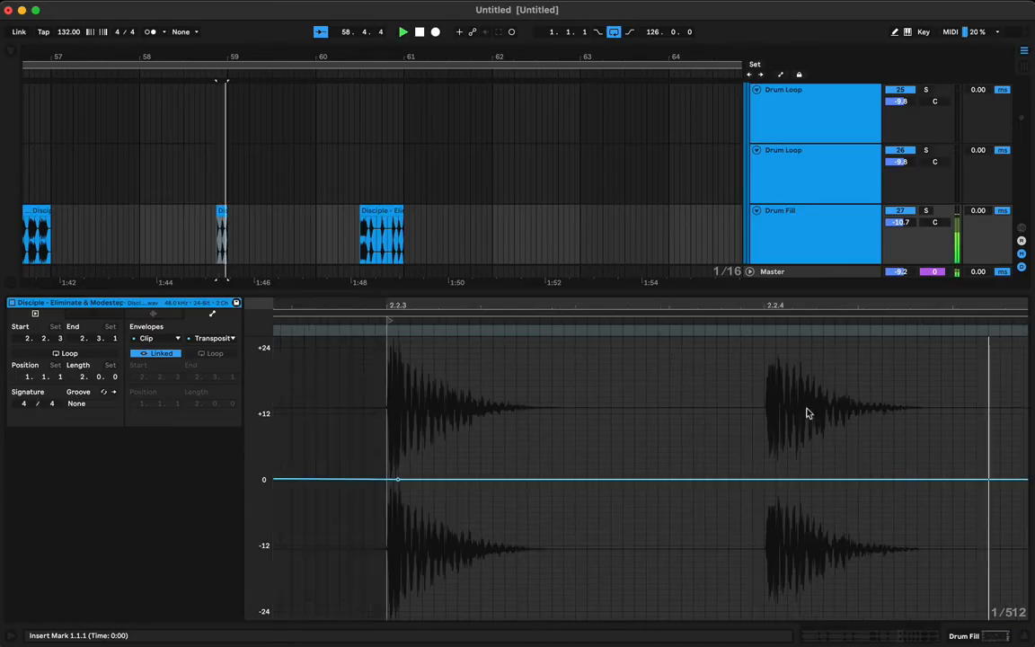
Flatten the Transposition envelope of the half-bar clip at 60.3.1 to 0 st and play it back
left_click(376, 212)
key("space")
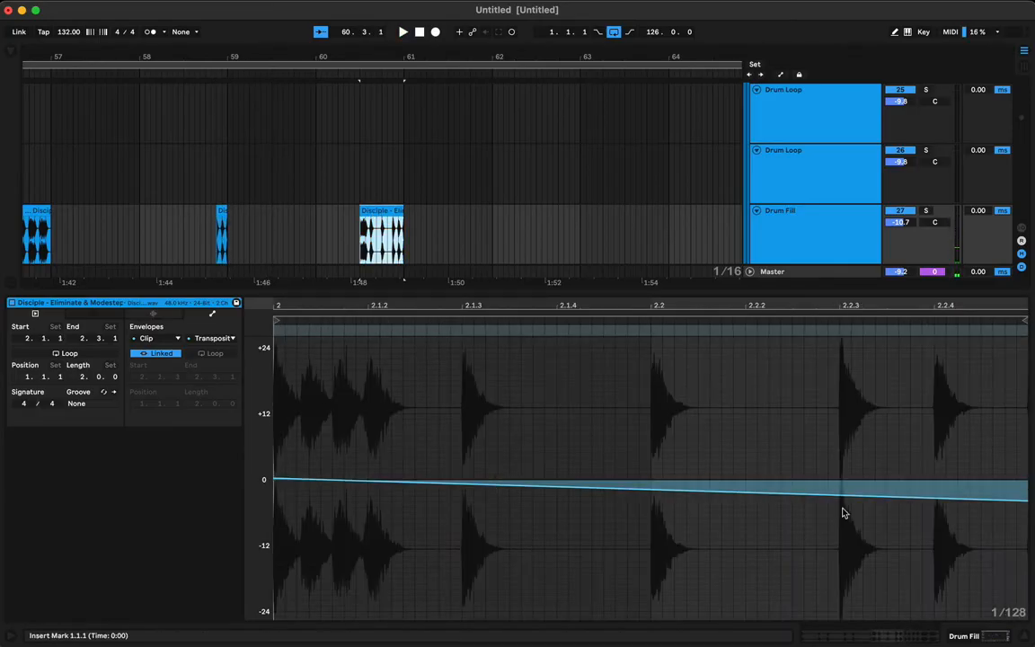
left_click_drag(961, 502, 935, 467)
scroll(889, 481, "left", 10)
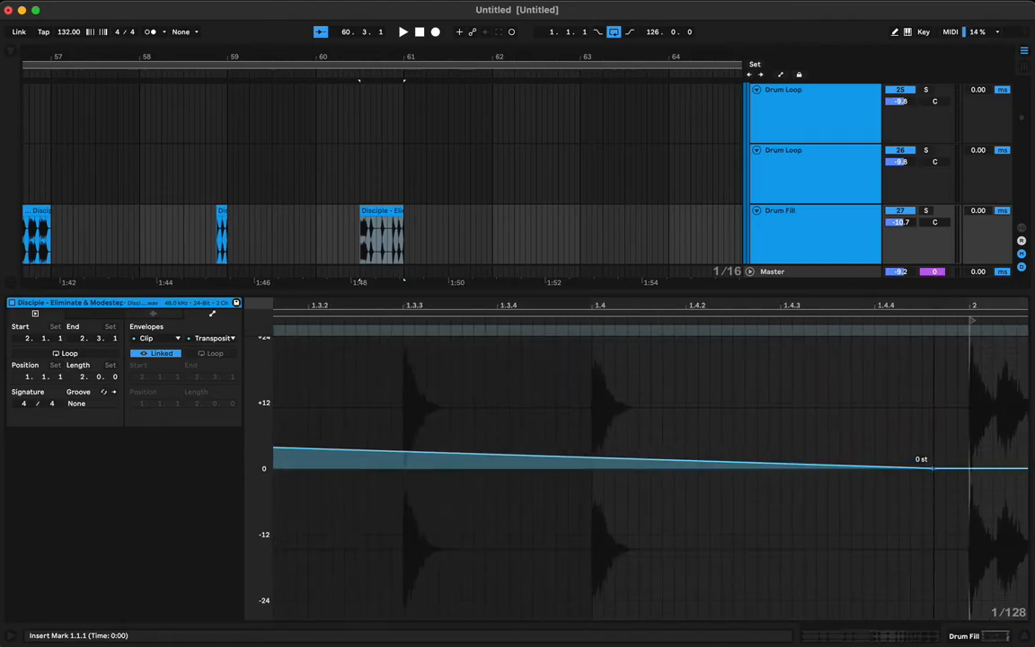
key("space")
key("space")
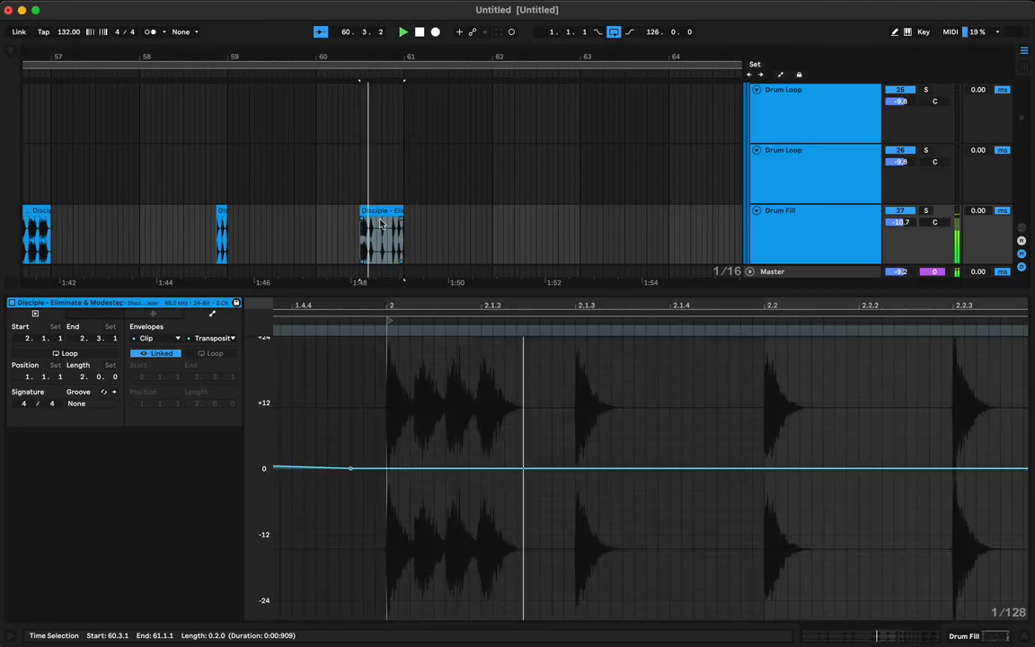
key("space")
Split the half-bar clip at 60.3.4 and 60.4.1, and play back the pieces from 60.3.1
left_click_drag(376, 240, 382, 239)
key("super+e")
left_click(369, 213)
key("space")
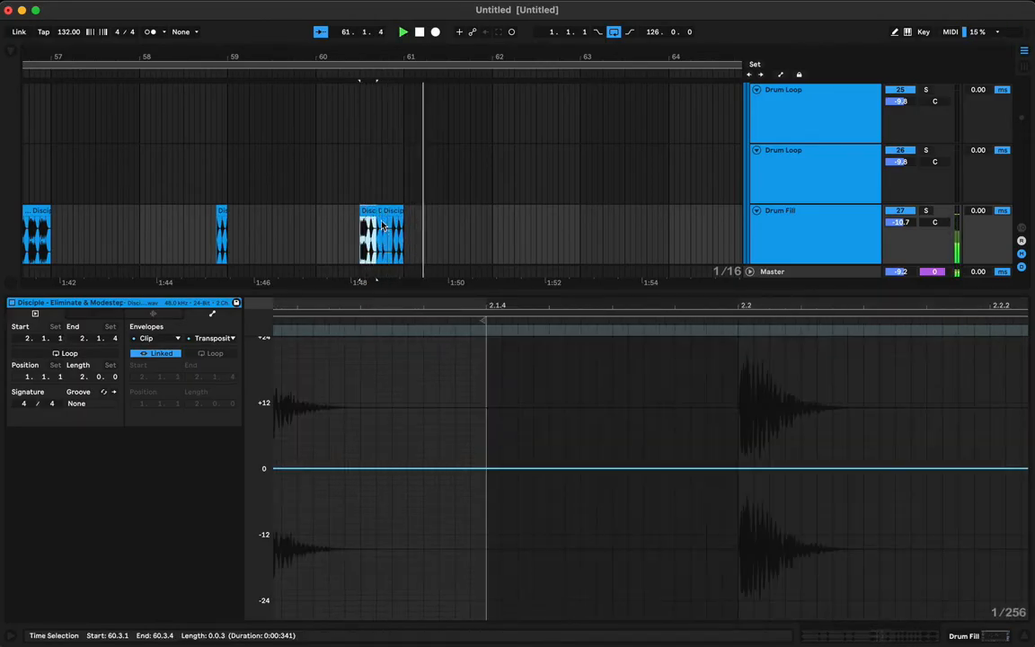
key("space")
key("space")
key("space")
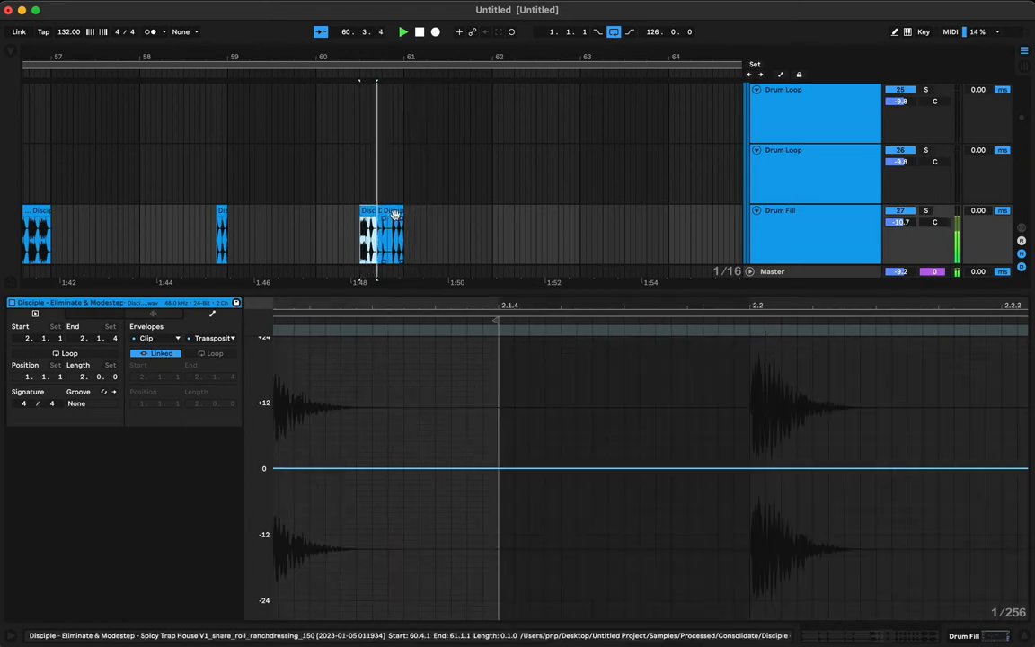
Split the remaining piece from 60.4.1 into separate slices at 60.4.2 and 60.4.3, and play back the result
left_click_drag(386, 241, 390, 241)
key("super+e")
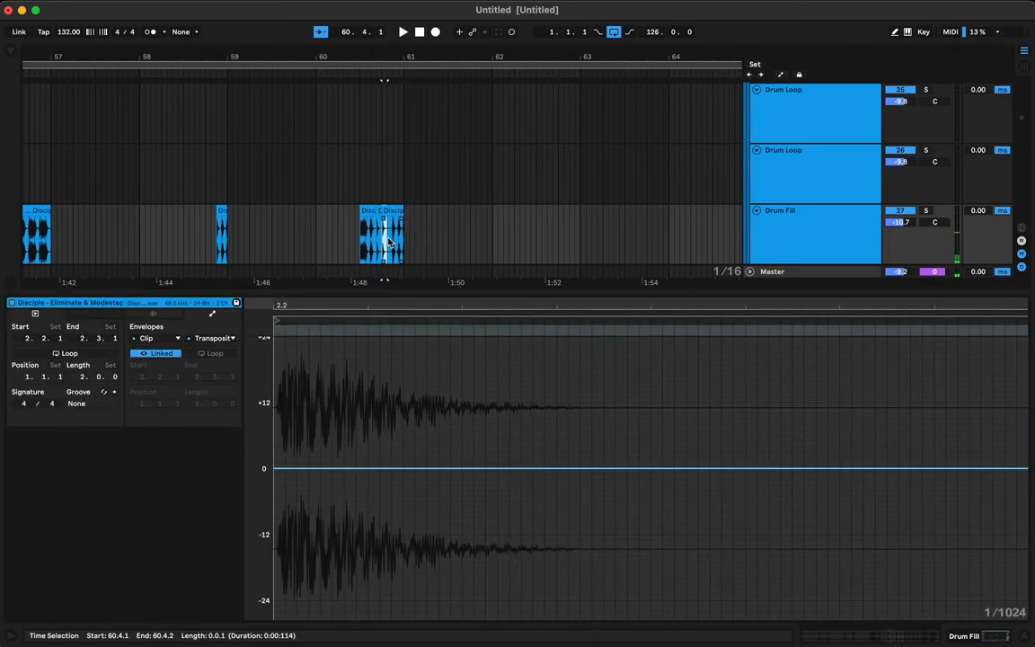
left_click(369, 207)
key("space")
key("space")
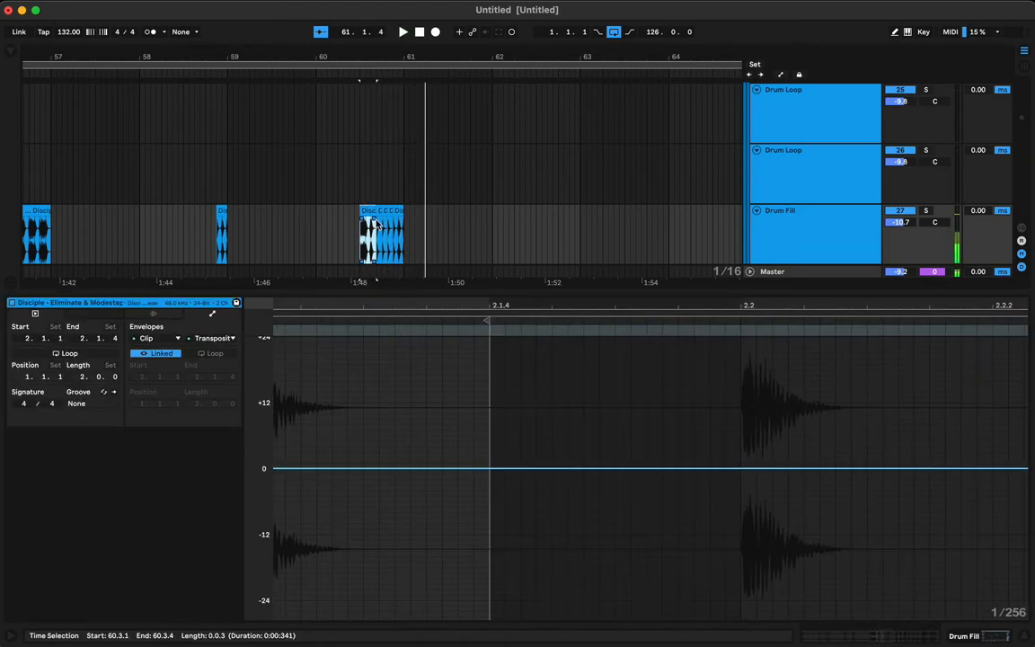
Play back the sliced variation and shorten its last slice to end at 60.4.4
key("space")
key("space")
key("space")
left_click(400, 210)
left_click_drag(400, 211, 396, 212)
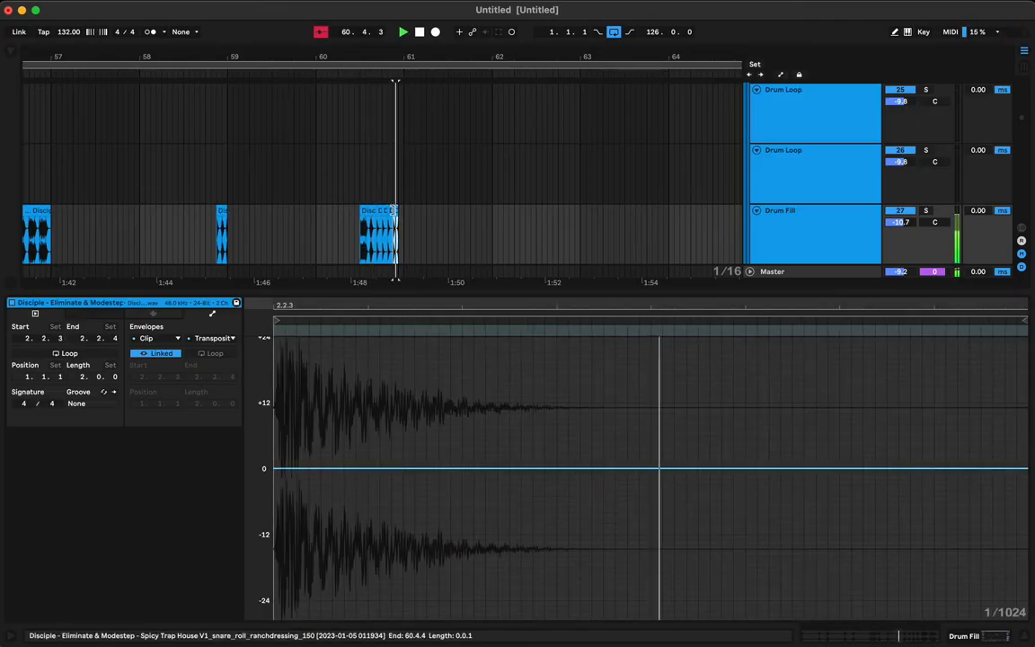
Play back the sliced variation from 60.3.1 and copy the one-beat range at 58.4.1 to 62.4.1
left_click(372, 208)
key("space")
key("space")
left_click_drag(404, 62, 405, 25)
left_click(342, 237)
left_click(343, 232)
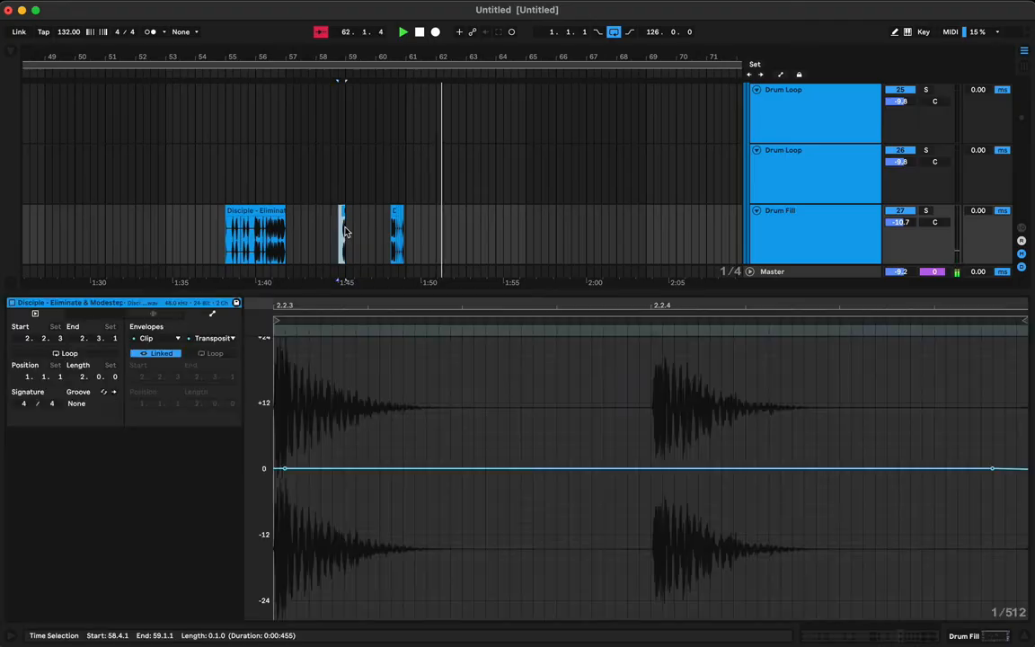
left_click(452, 231)
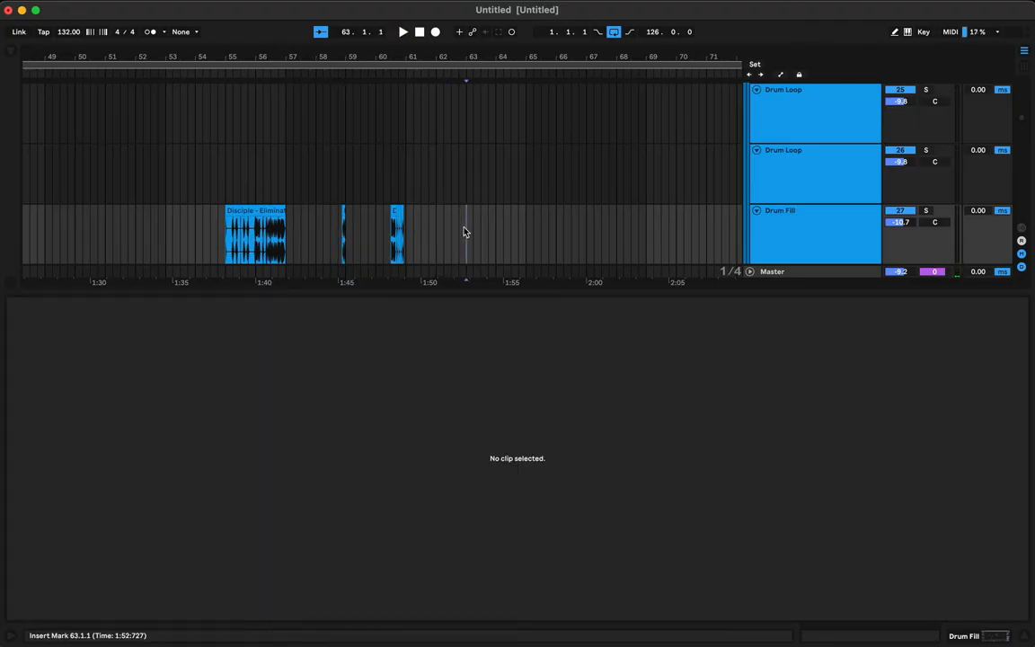
left_click(456, 231)
key("super+v")
key("space")
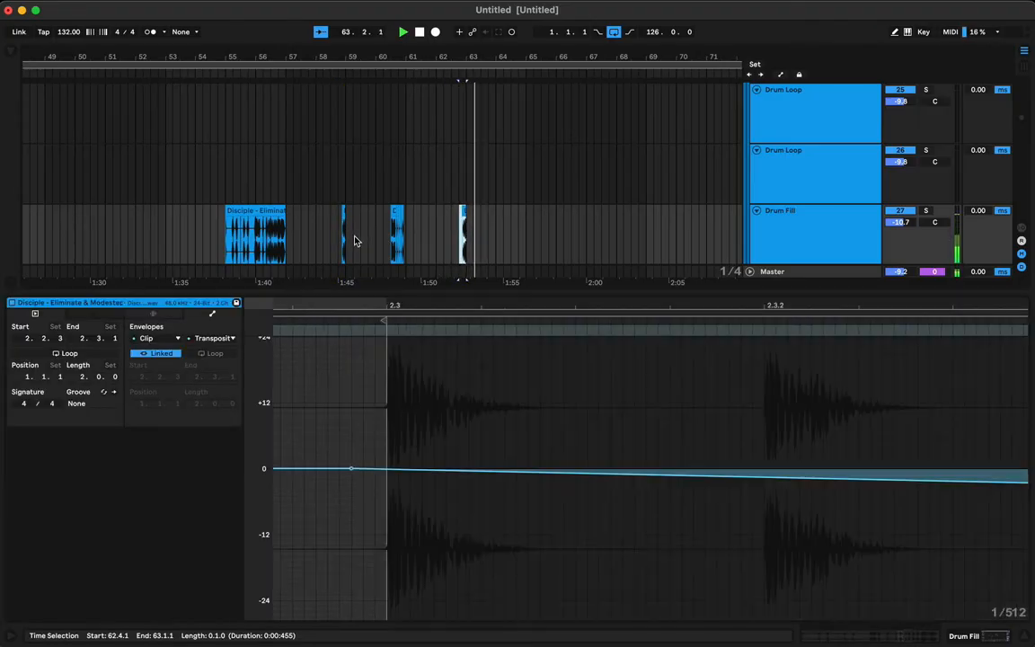
Copy the second bar of the long fill, from 56.1.1 to 57.1.1, to 64.1.1 and play it back
left_click(258, 239)
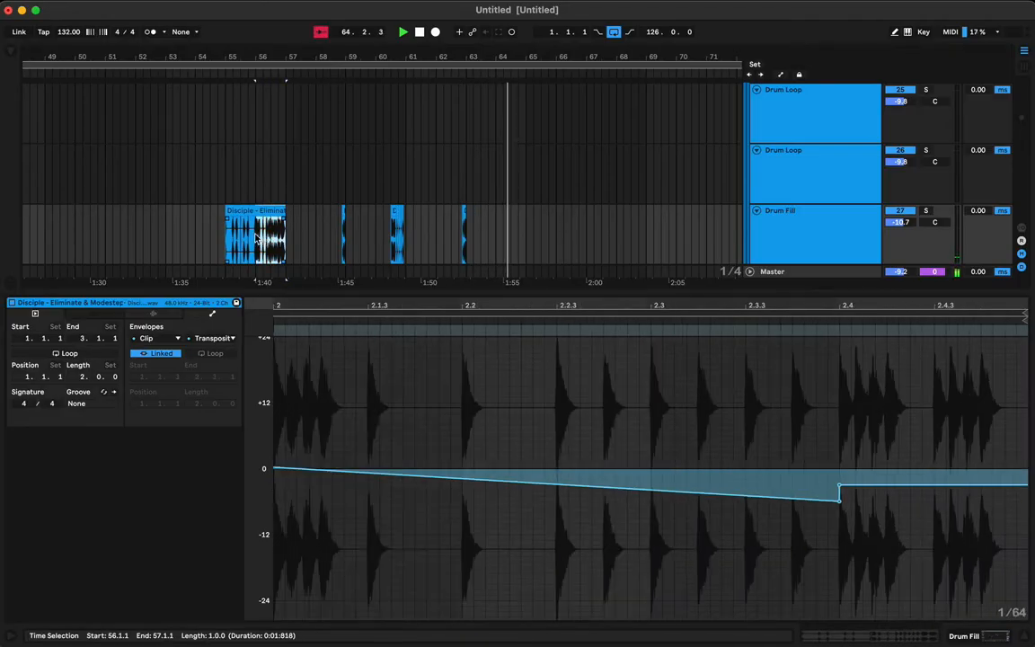
left_click_drag(275, 210, 517, 239)
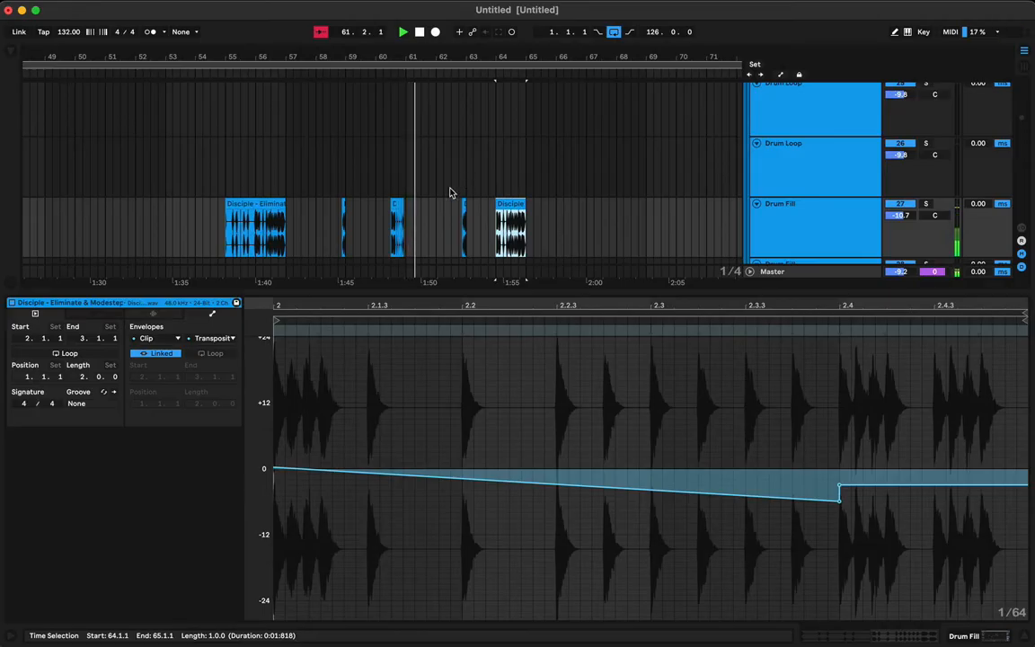
left_click_drag(401, 56, 384, 187)
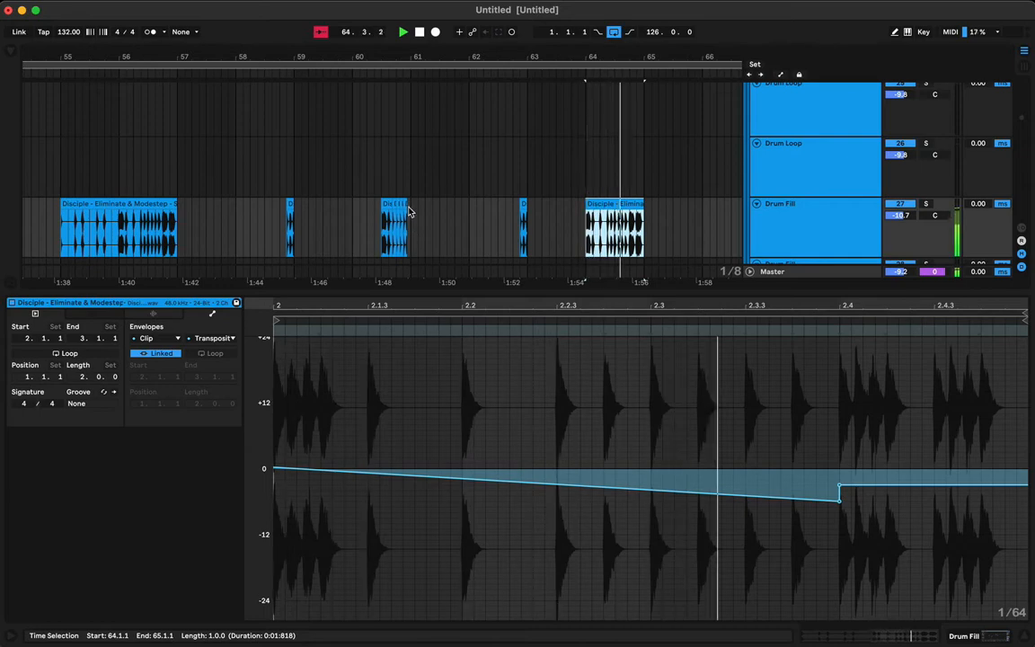
key("space")
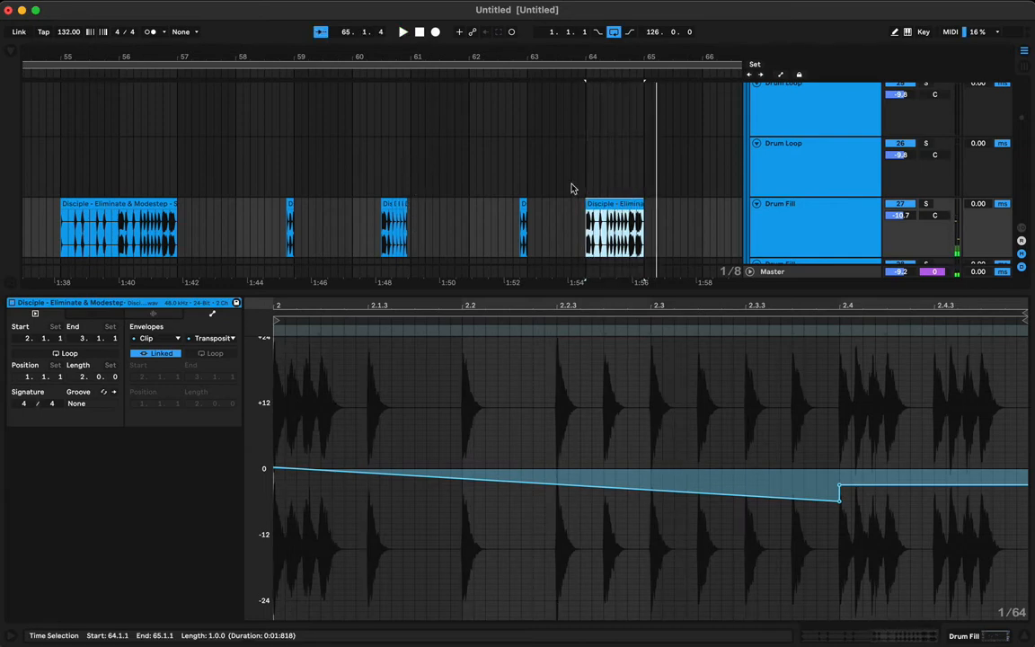
left_click(575, 188)
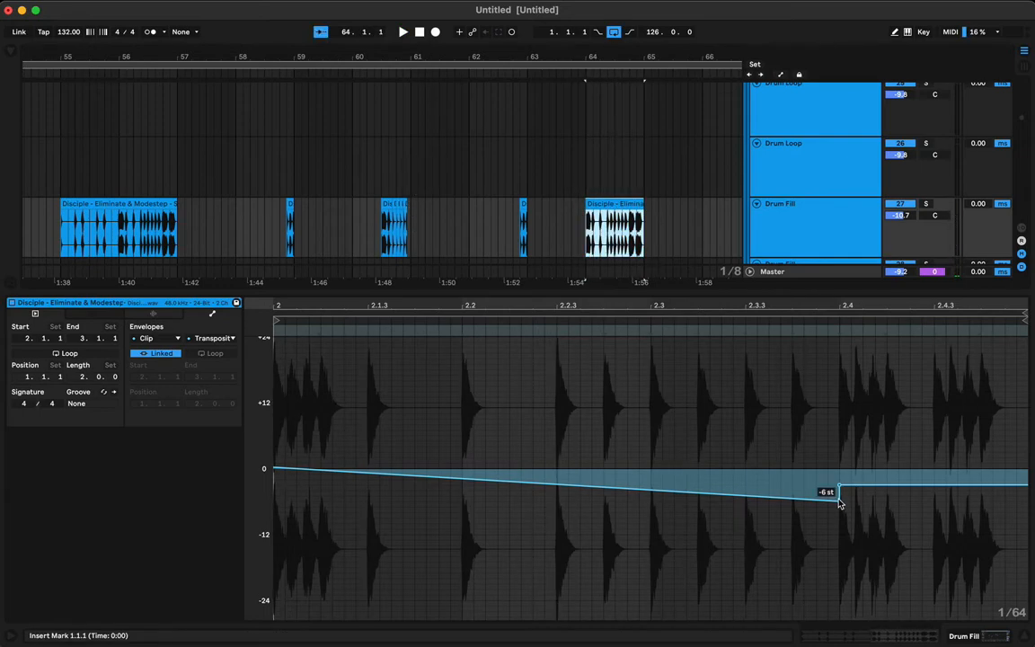
Reshape the Transposition envelope of the clip at 64.1.1 to rise from 0 st to about 4 st at 2.4 and about 10 st at the end
left_click_drag(840, 504, 840, 449)
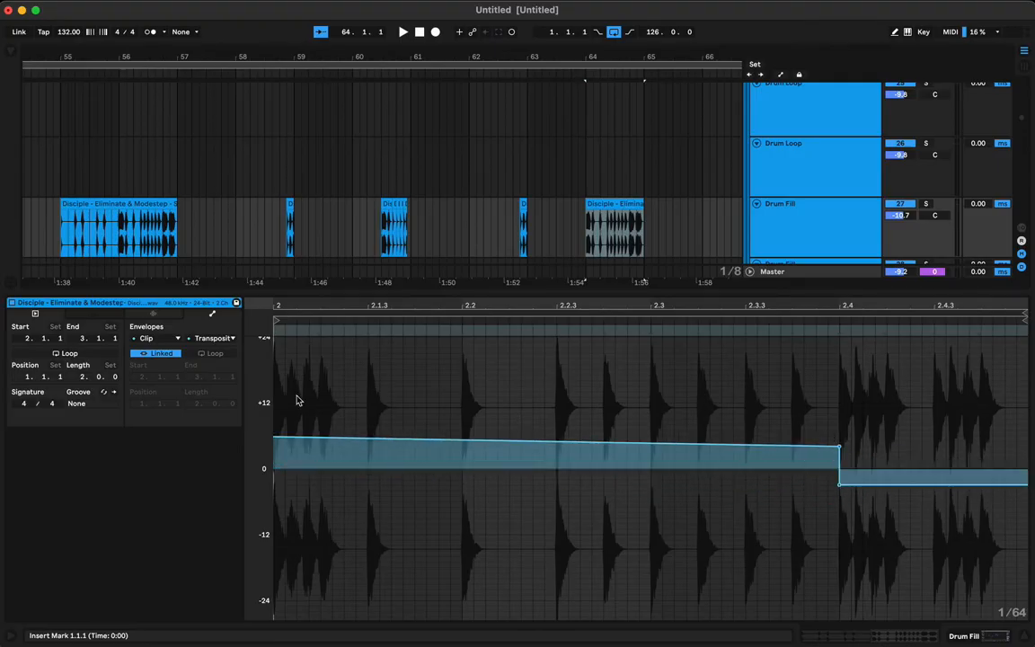
left_click_drag(287, 443, 285, 469)
key("space")
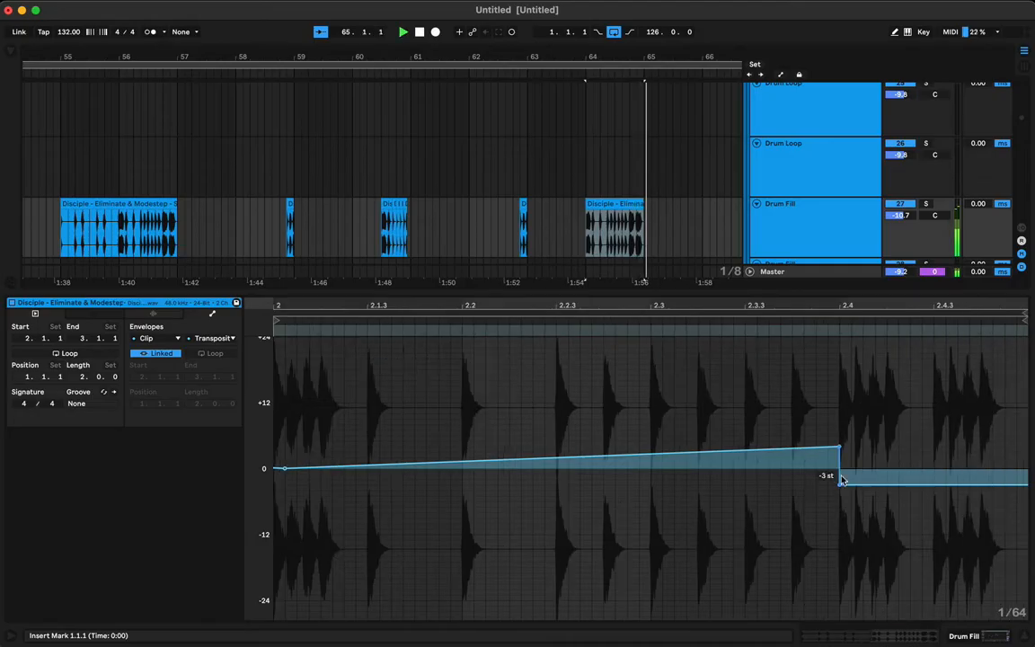
left_click_drag(955, 486, 944, 413)
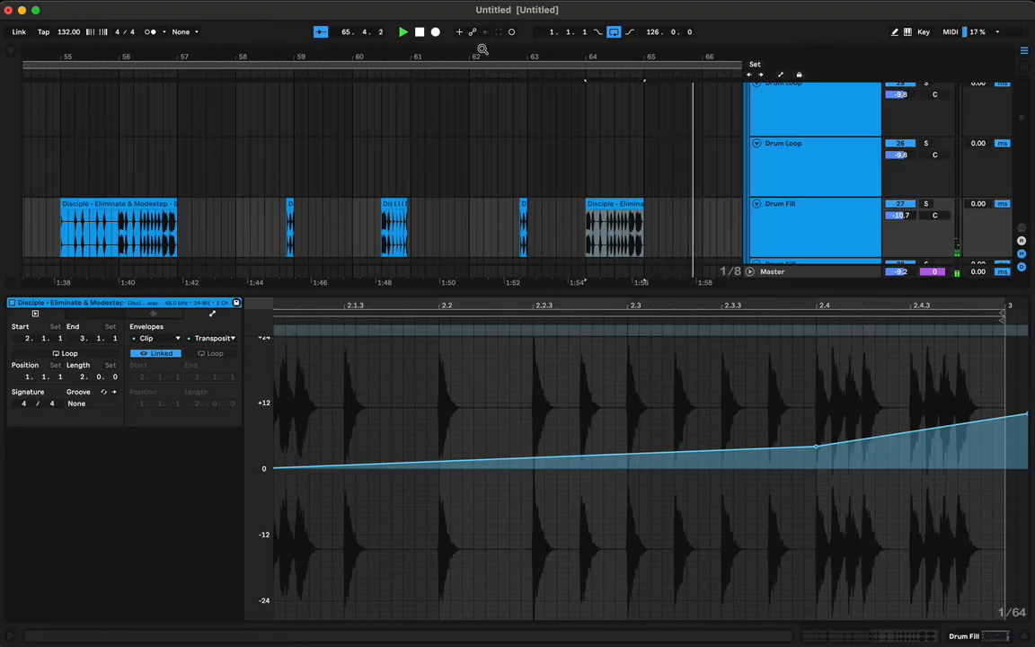
Hide the clip detail view and play back the fills in the arrangement from 56.2.1
scroll(489, 214, "down", 2)
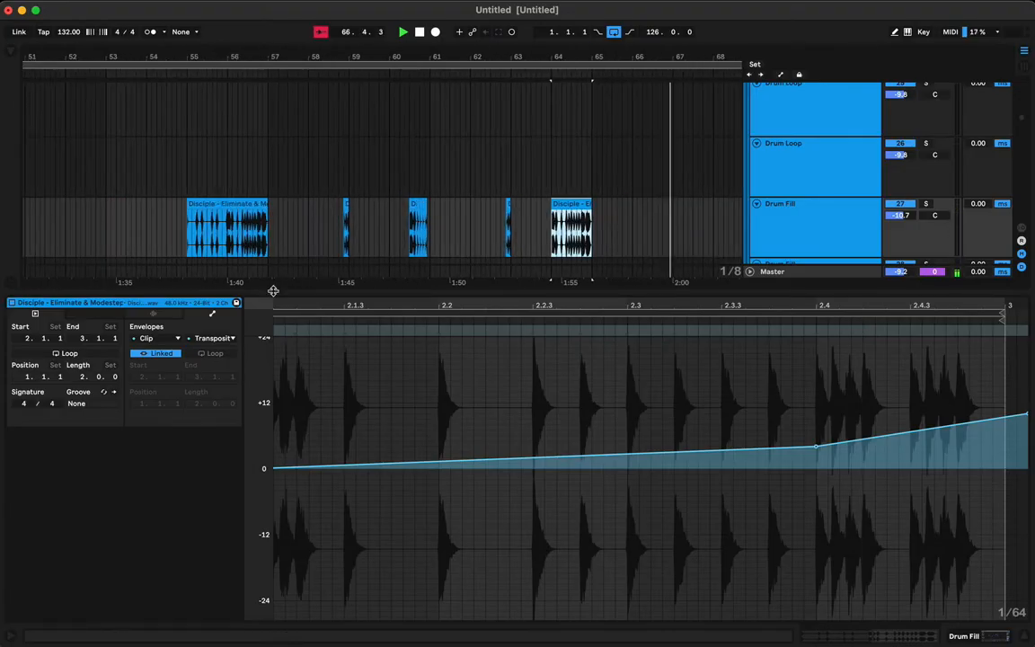
double_click(272, 292)
left_click(239, 281)
key("space")
key("space")
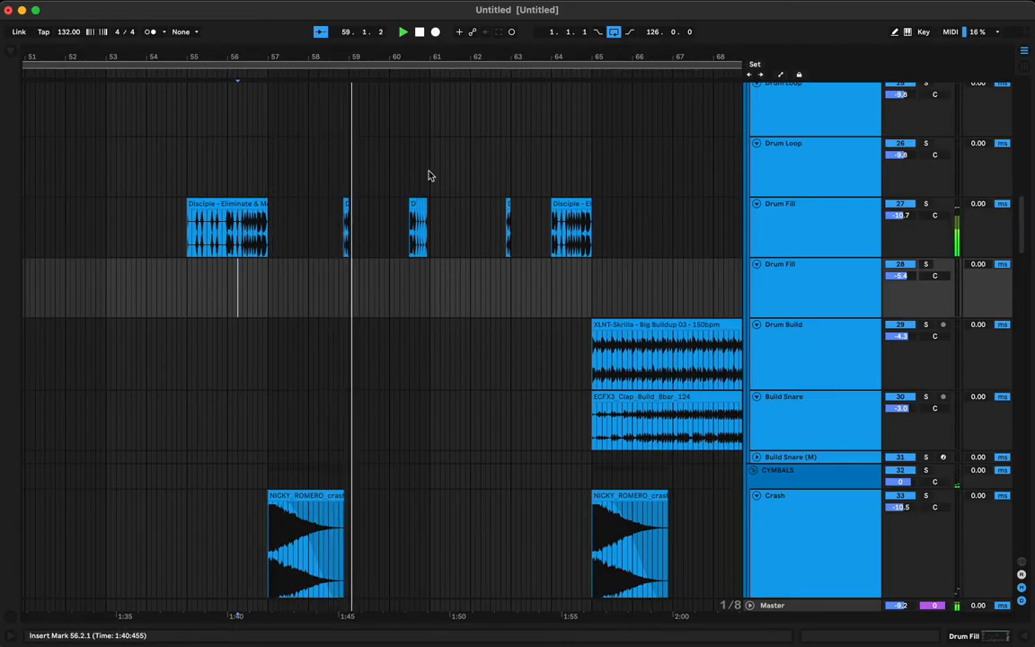
left_click_drag(416, 53, 419, 135)
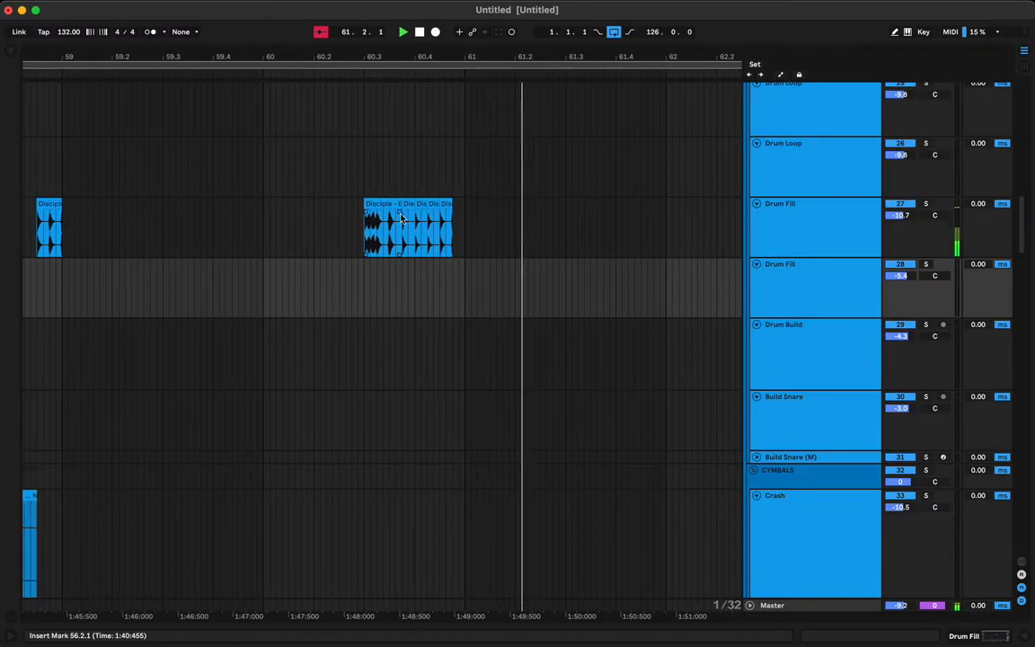
key("space")
Move the first piece of the bar 60 variation from 60.3.1 to 60.3.3 and play back the result
left_click(382, 204)
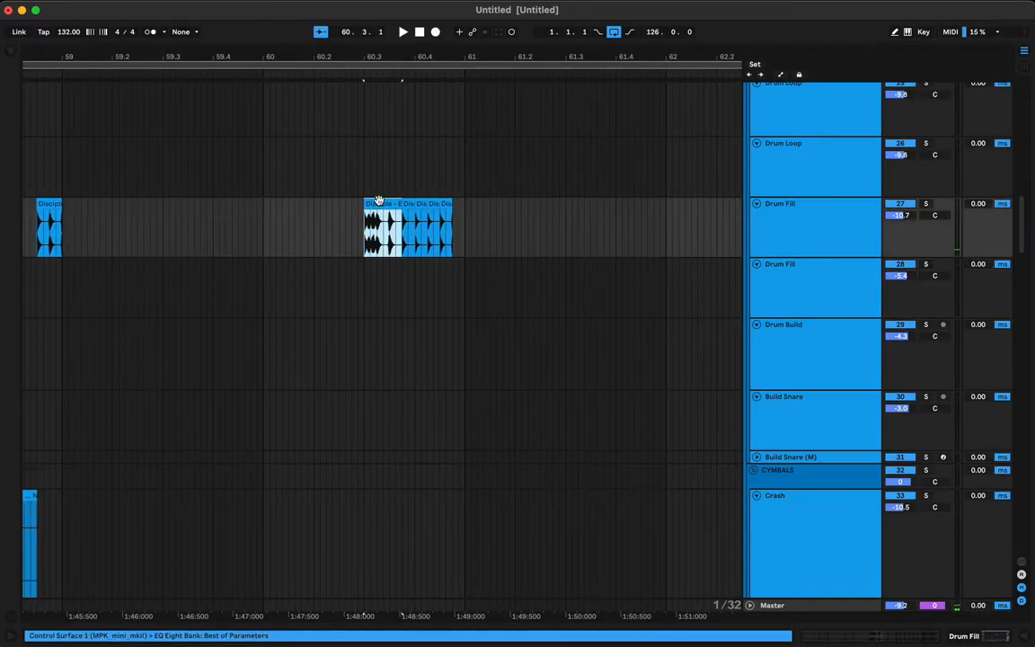
key("Delete")
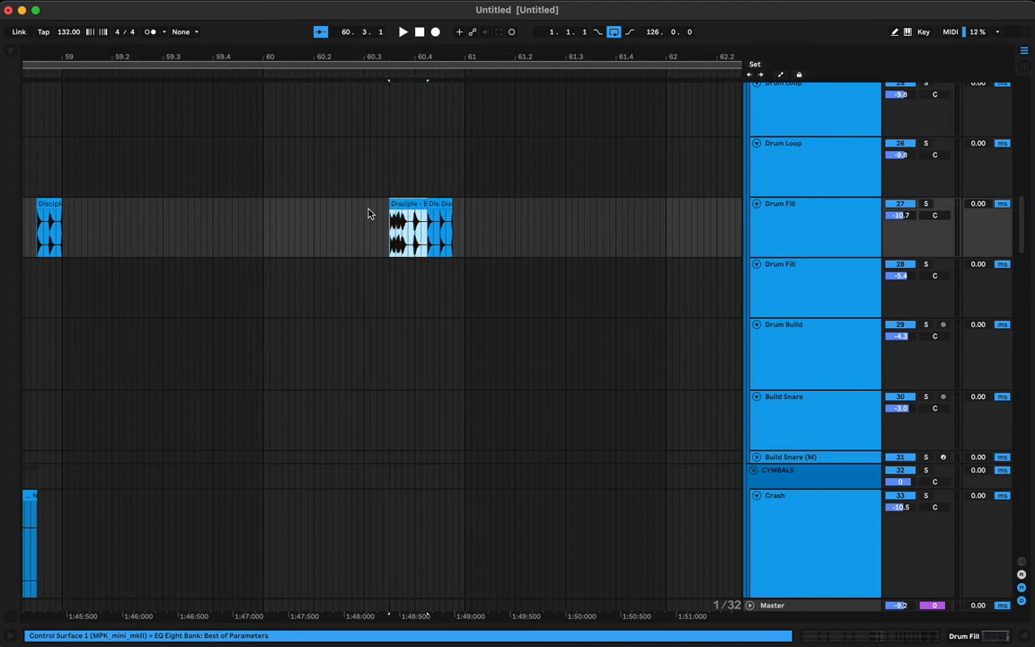
left_click(367, 216)
key("space")
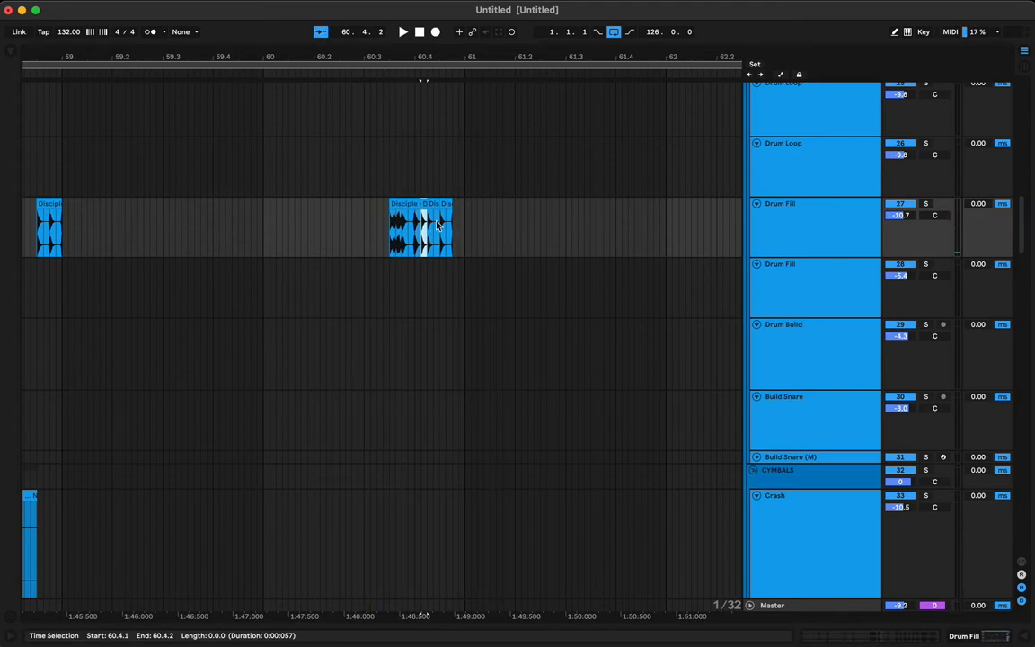
Duplicate the last slice of the bar 60 variation to 60.4.4, ending at 61.1.1, and play it back from 60.3.3
key("super+d")
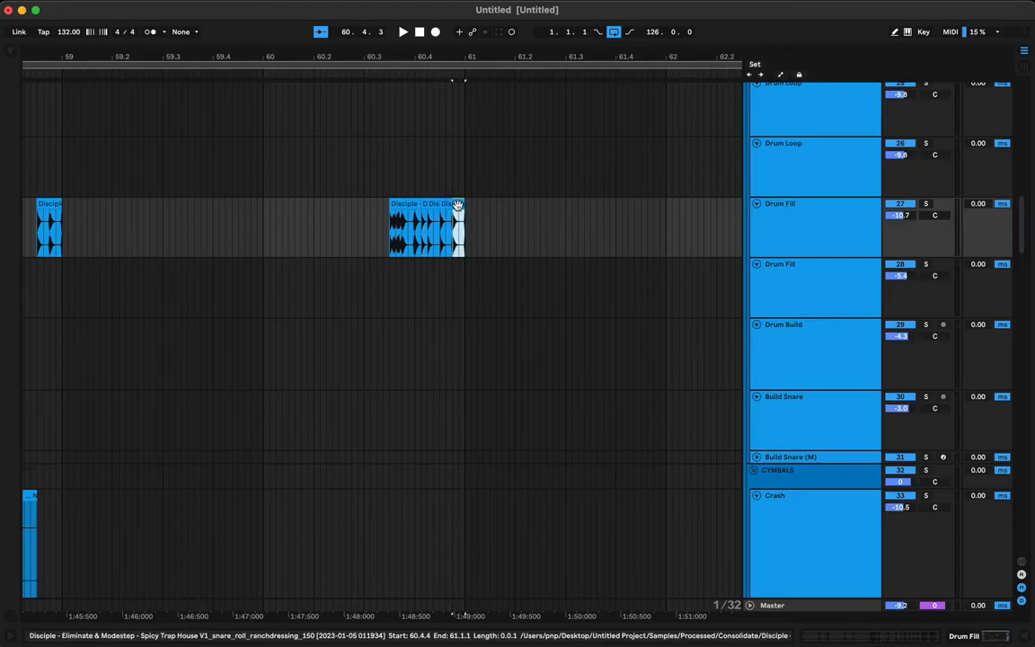
left_click(397, 207)
key("space")
key("space")
key("space")
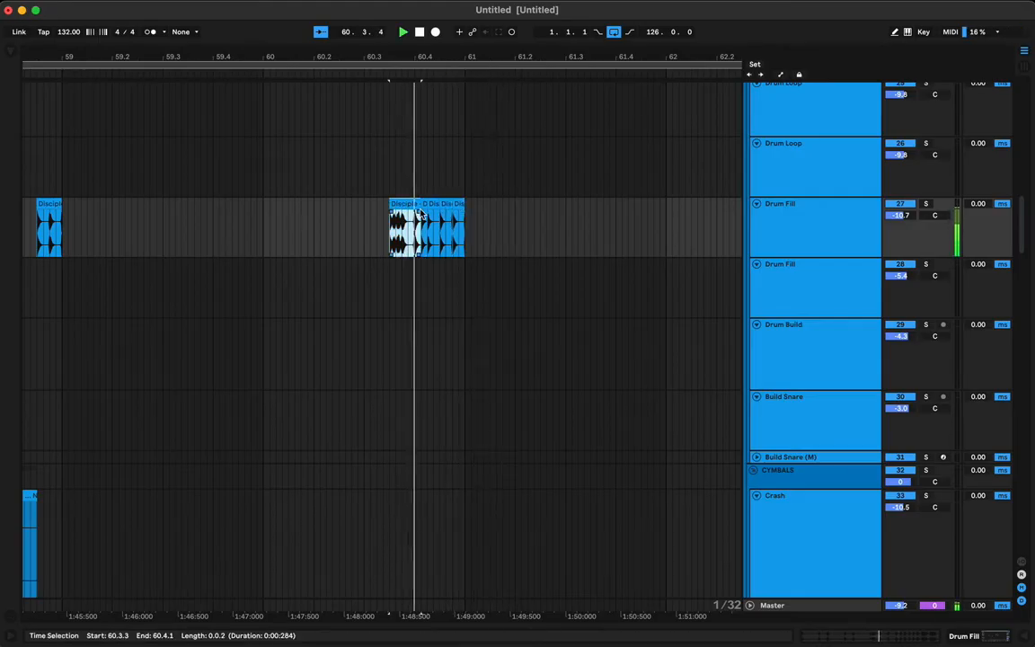
key("space")
key("space")
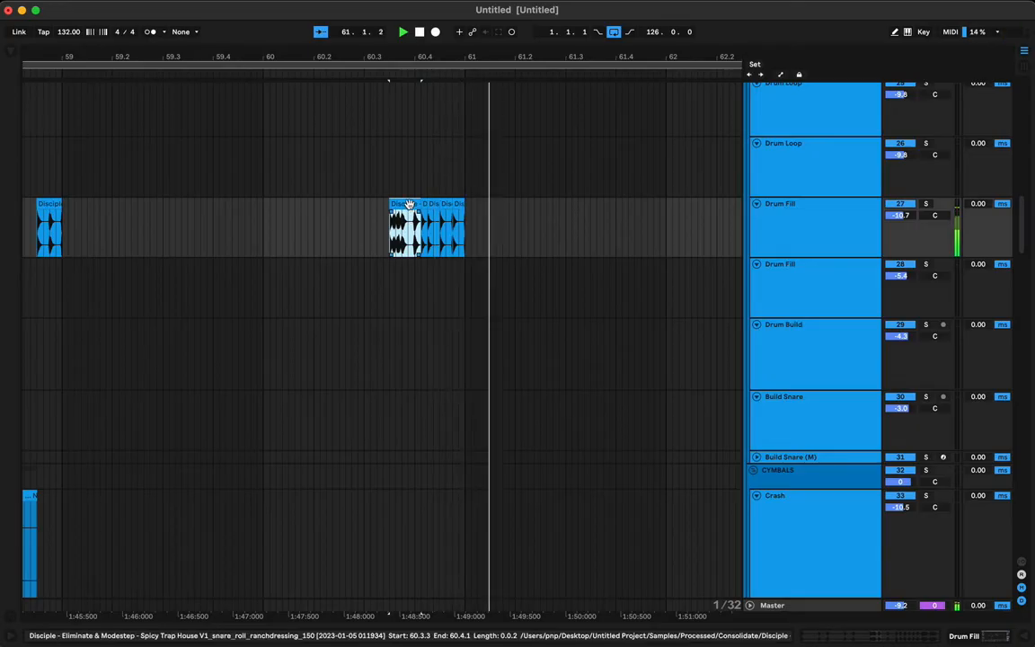
key("space")
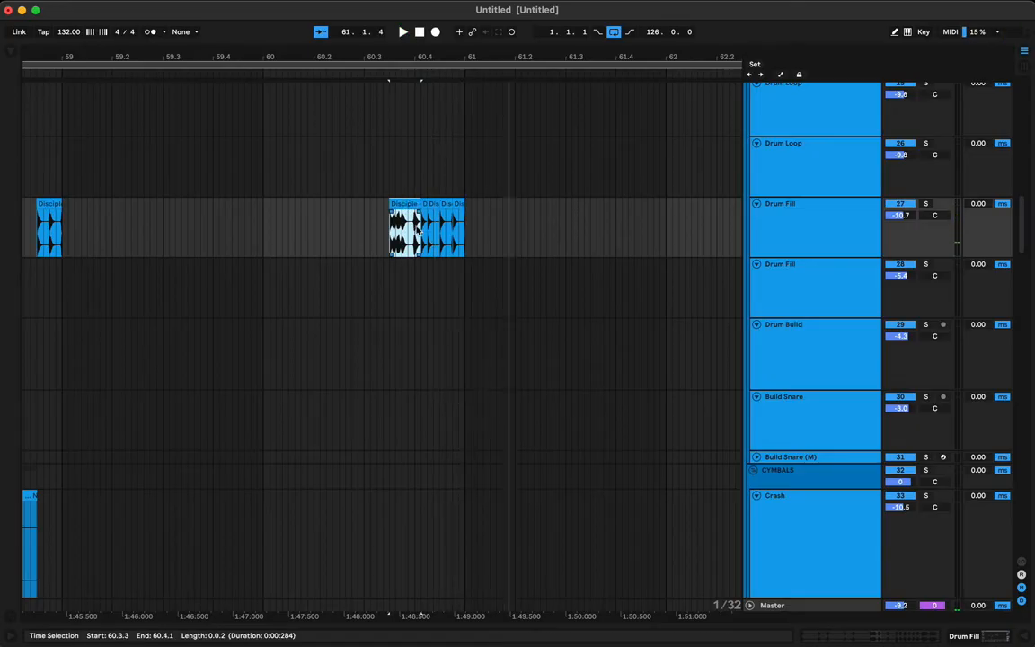
Split the slices after 60.4.1 into 1/32-note pieces, delete the part from 60.3.3 to 60.4.1, and play back the rest
left_click(417, 230)
left_click_drag(433, 231, 438, 231)
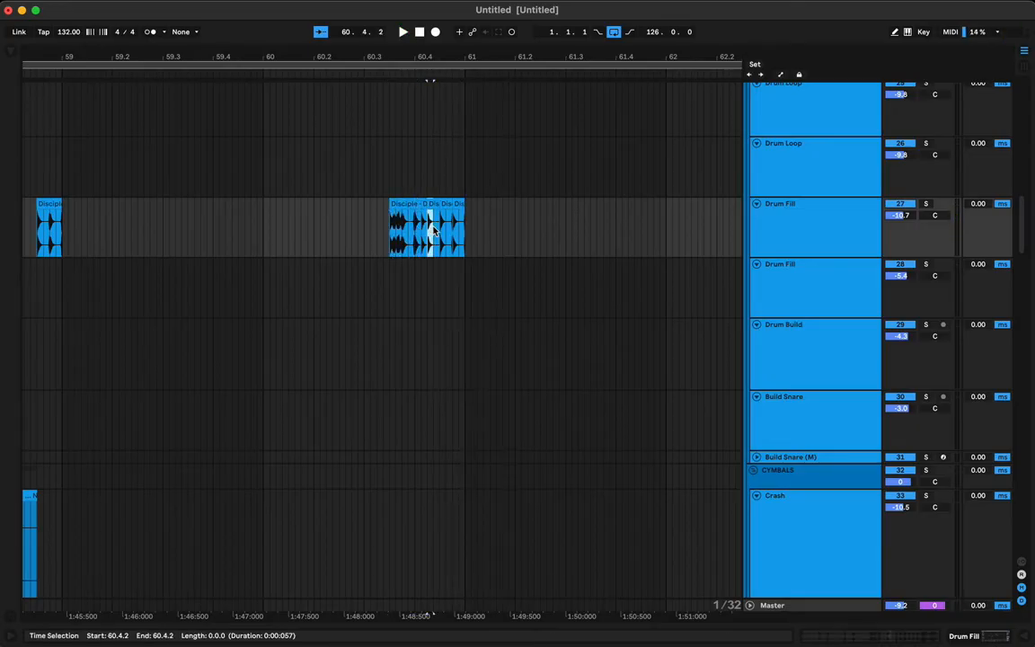
key("super+e")
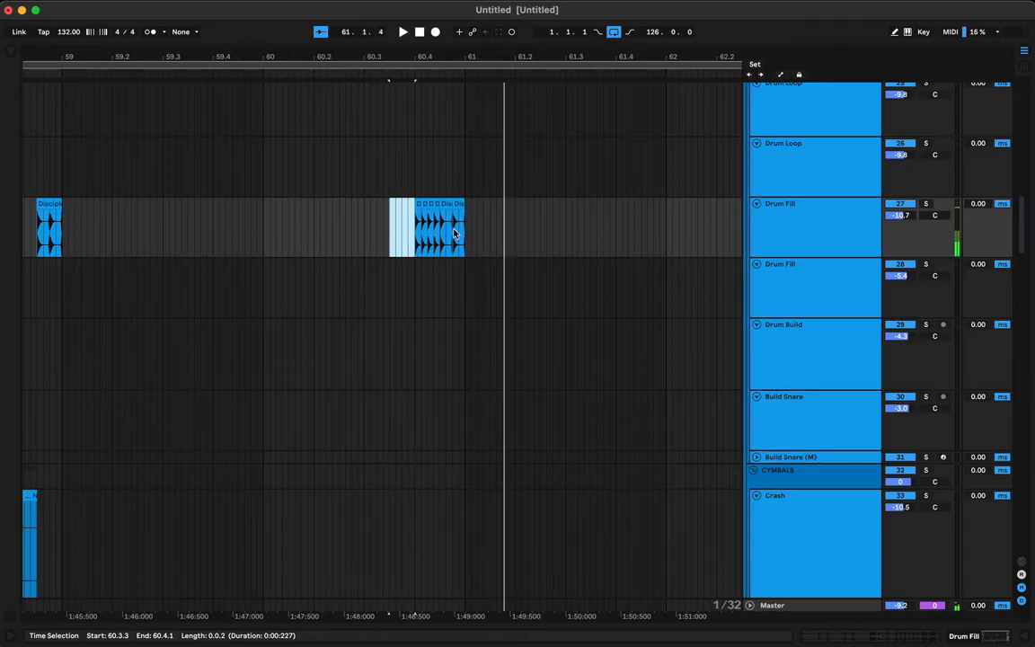
key("Delete")
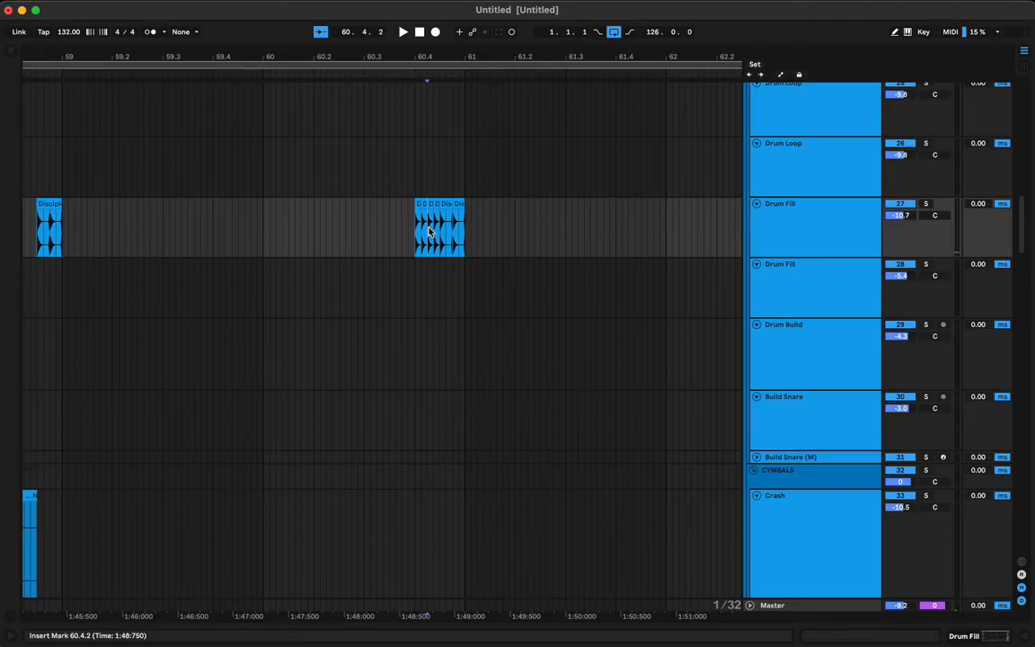
left_click(416, 205)
key("space")
key("space")
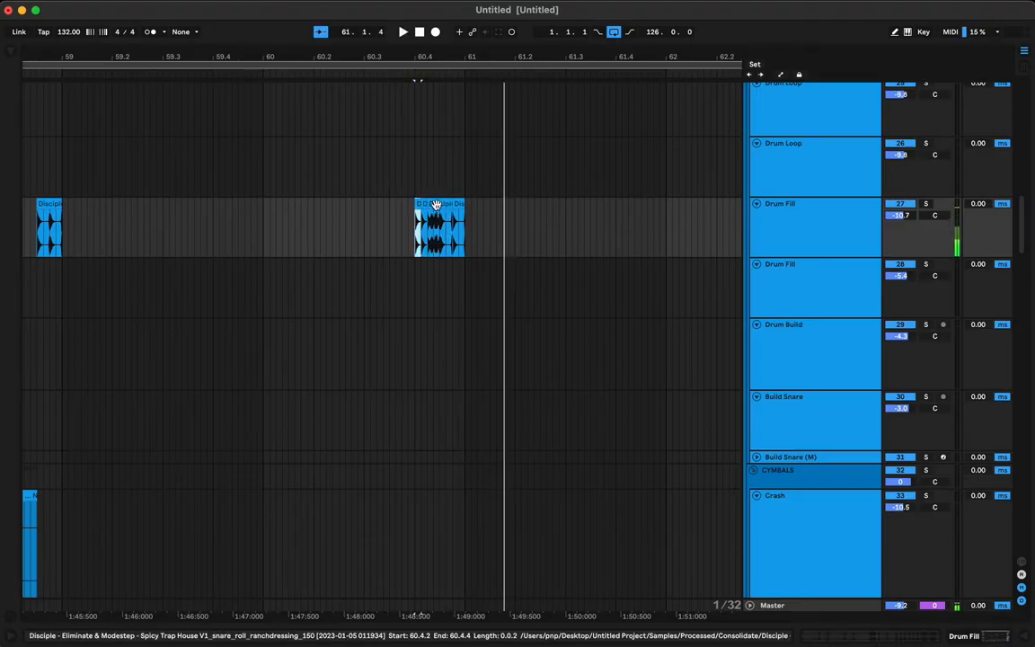
Rearrange the slices into short hits at 60.4.1 and 60.4.2 and a longer piece from 60.4.3 to 61.1.1, and play them back
mouse_move(438, 205)
left_mouse_down()
mouse_move(458, 211)
mouse_move(429, 204)
left_mouse_up()
left_click(418, 204)
key("space")
key("space")
key("space")
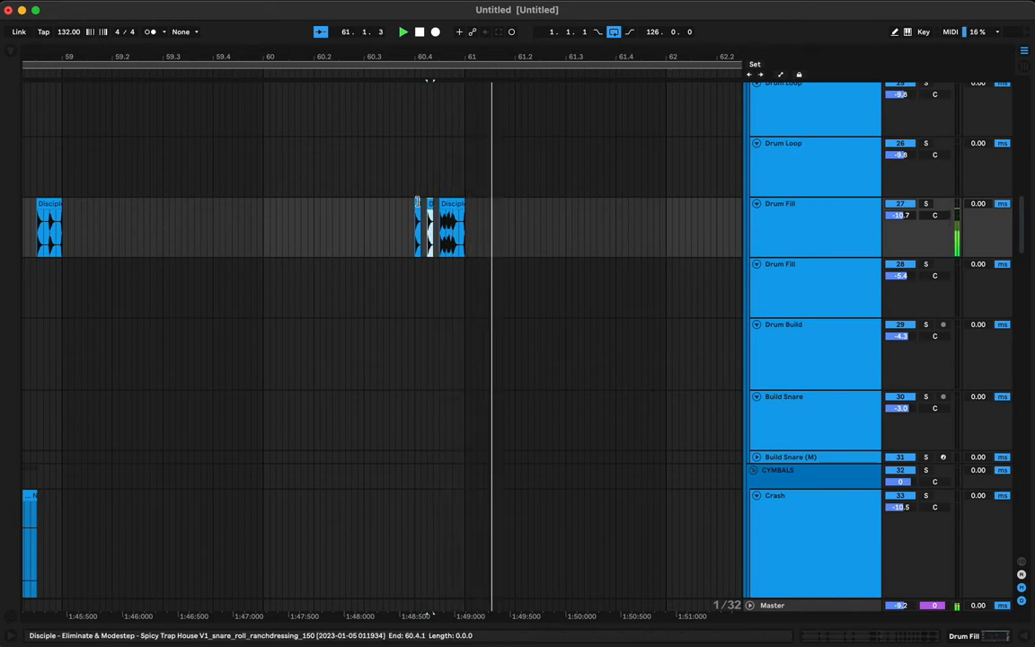
left_click(418, 205)
key("space")
key("space")
key("space")
key("space")
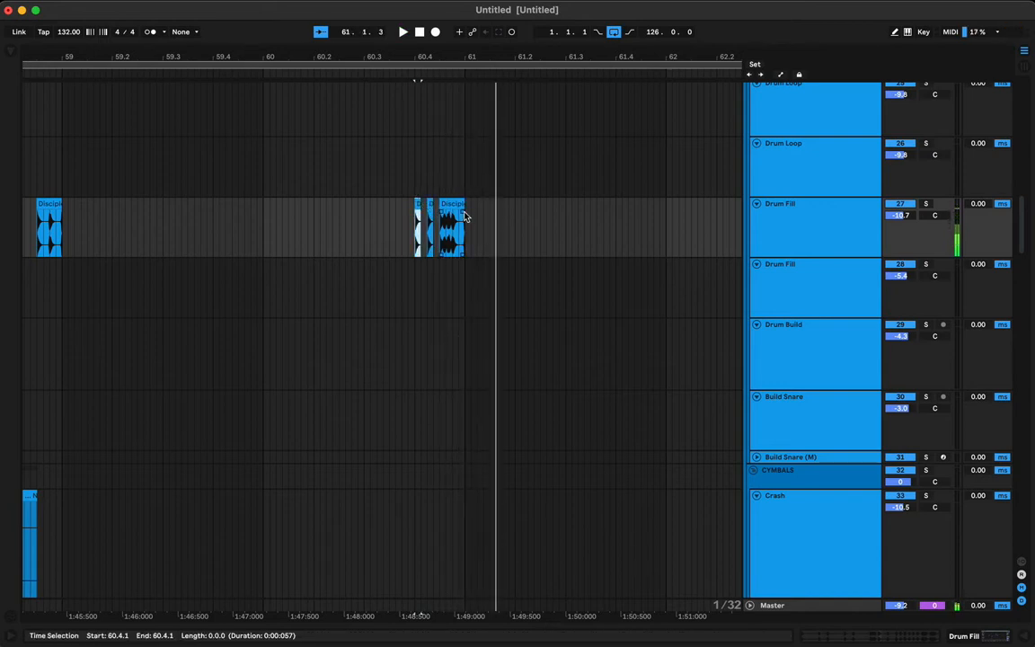
Play back the whole sequence of fills from 53.4.1
left_click(459, 207)
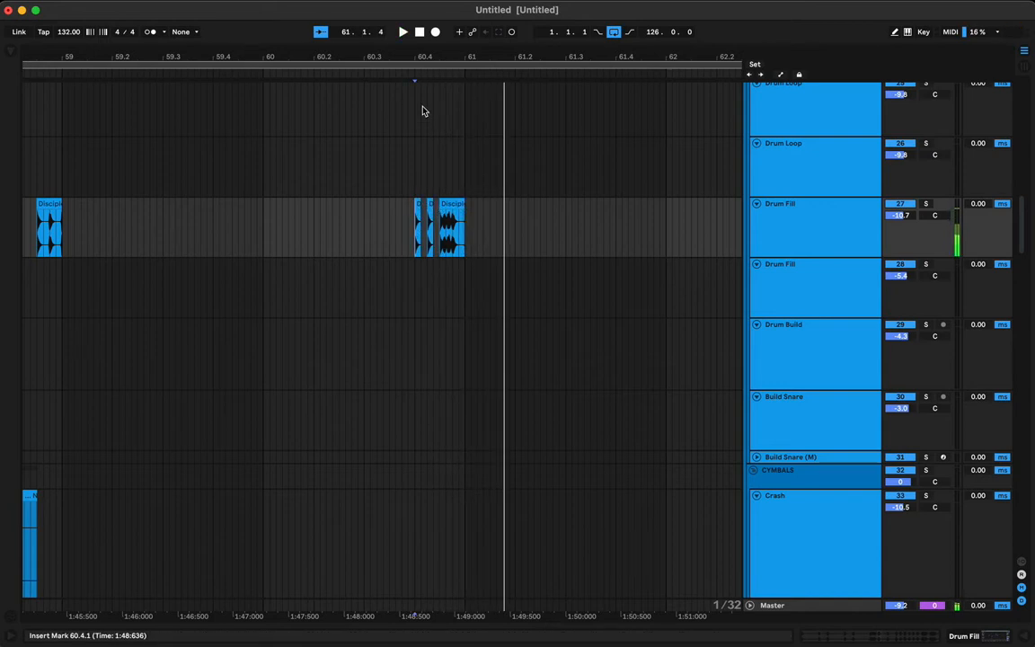
left_click_drag(418, 54, 418, 31)
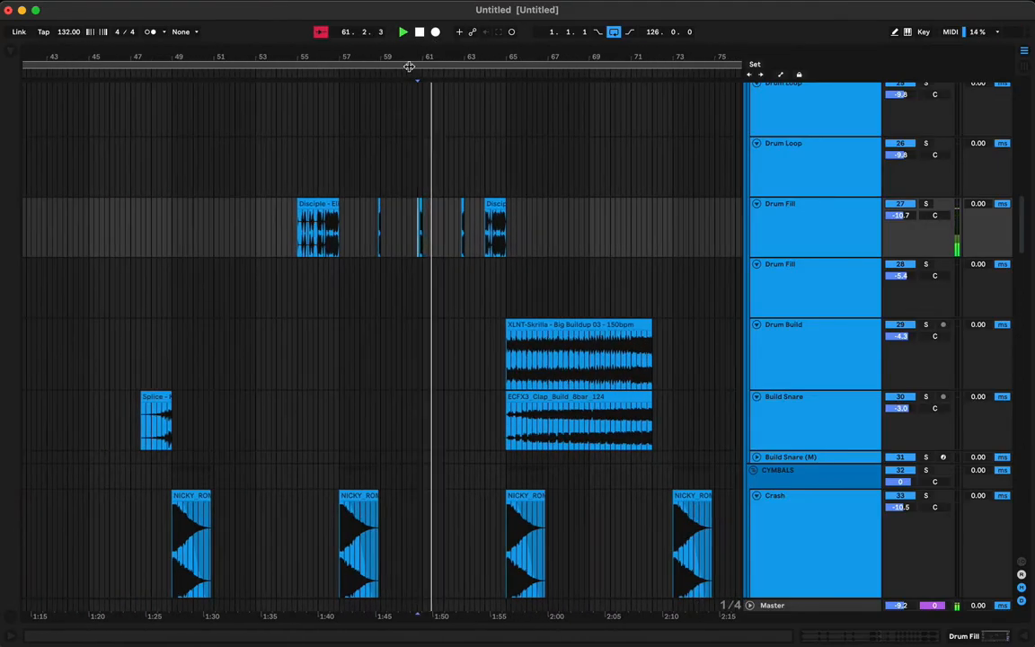
left_click(273, 211)
scroll(355, 307, "down", 5)
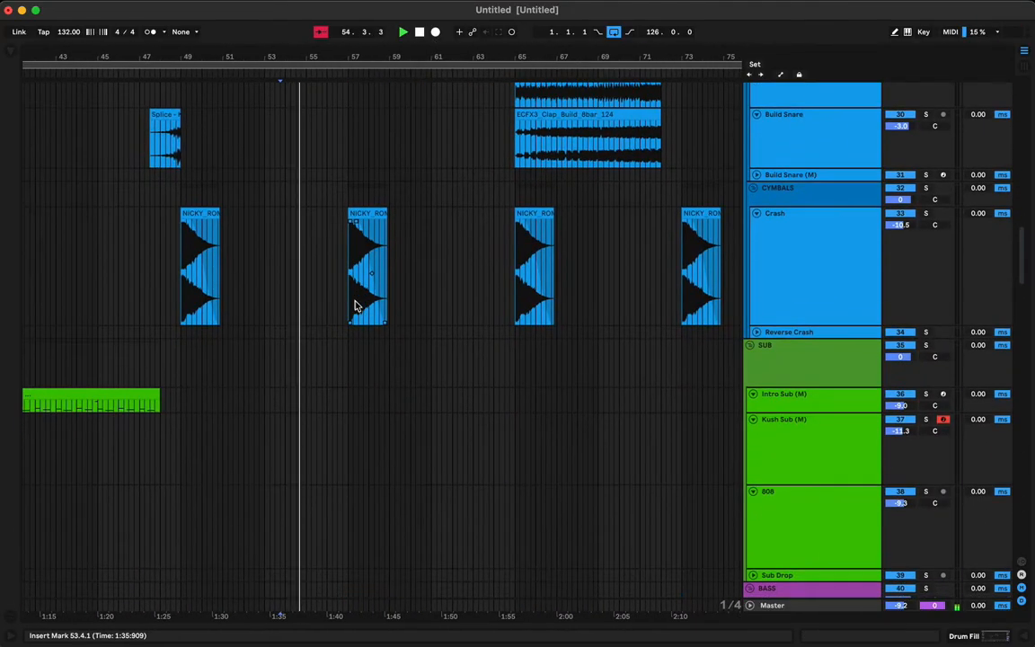
Show the sample browser, search for "_C_", and list the matching samples in the ONE SHOT - 808 folder
left_click(11, 54)
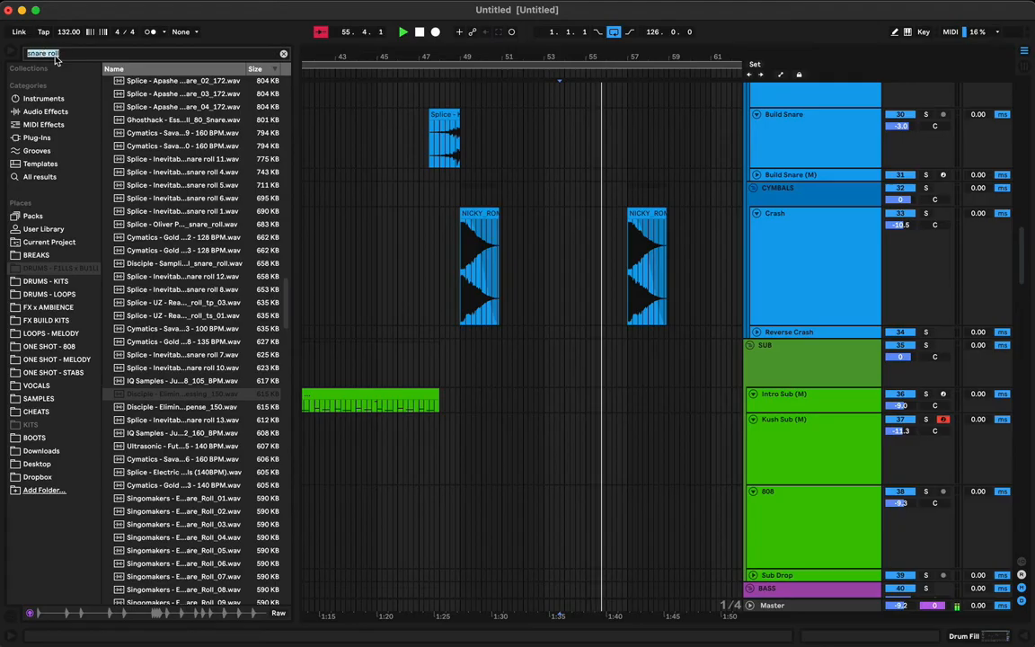
type("_C_")
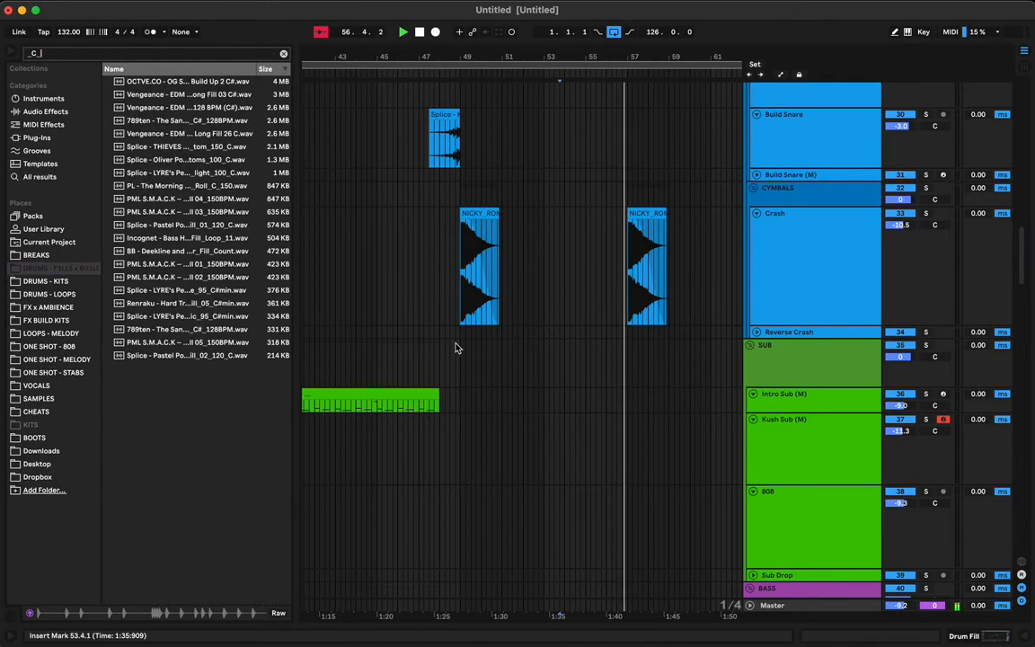
scroll(543, 338, "up", 5)
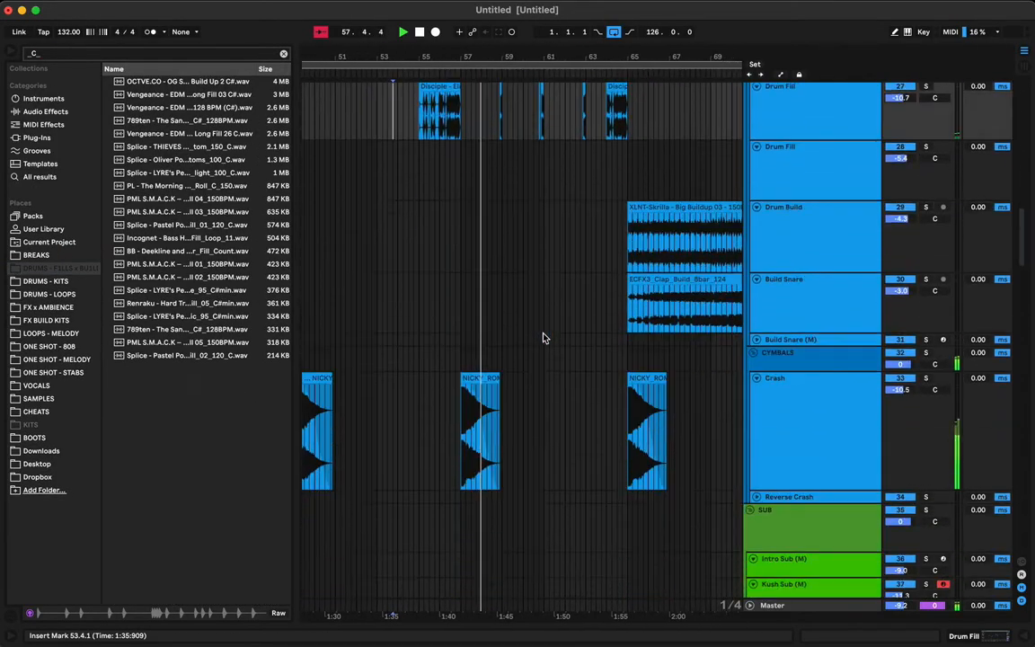
scroll(543, 338, "down", 8)
scroll(527, 365, "up", 2)
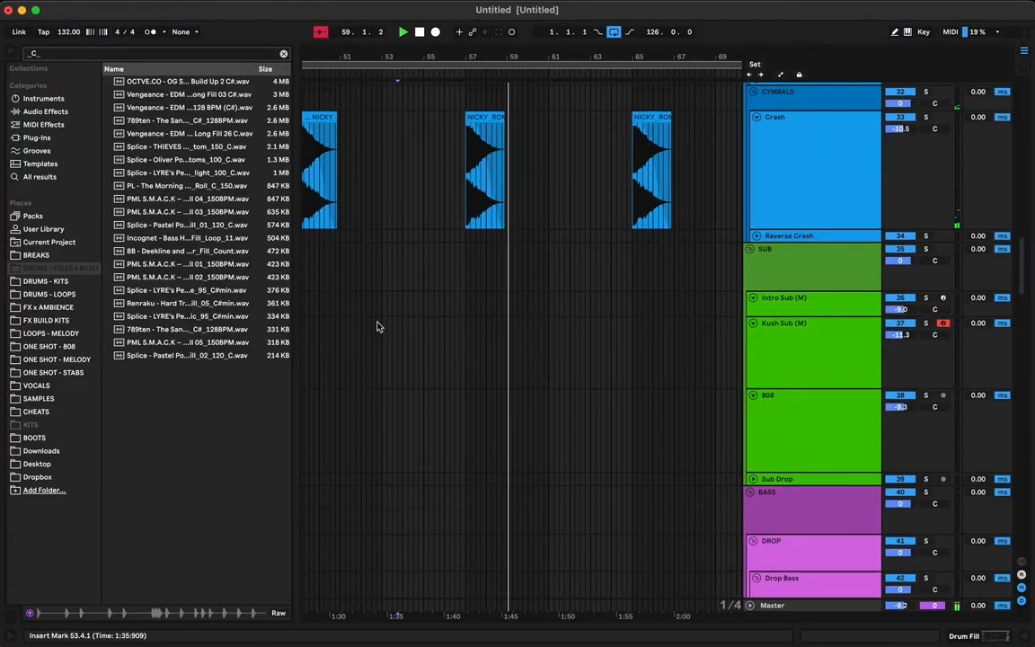
left_click(55, 348)
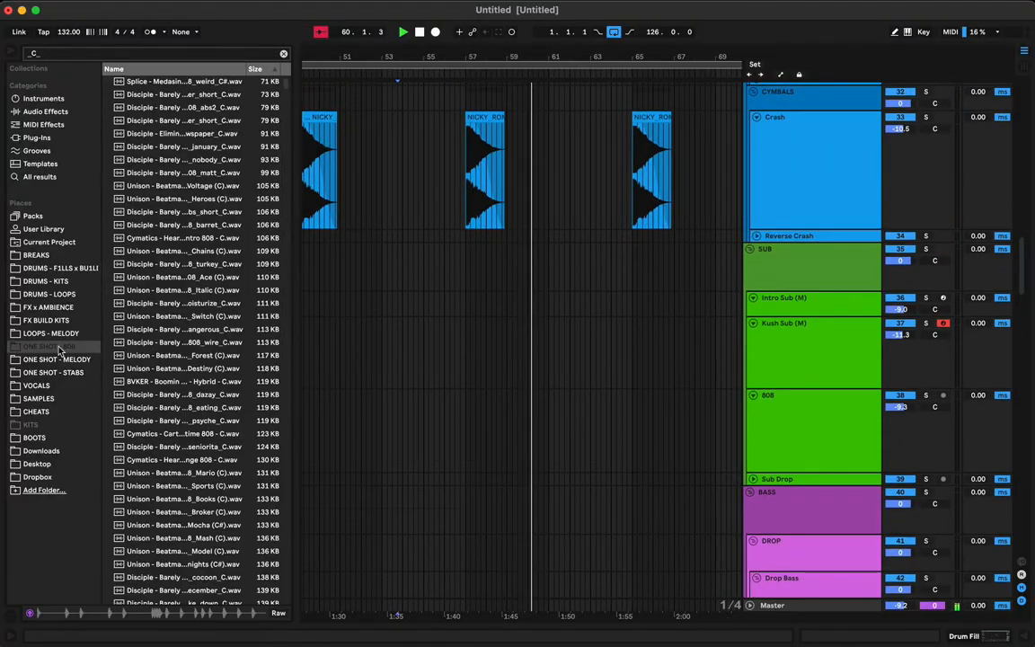
Audition the short C-key 808 samples in the ONE SHOT - 808 search results one after another
left_click(175, 329)
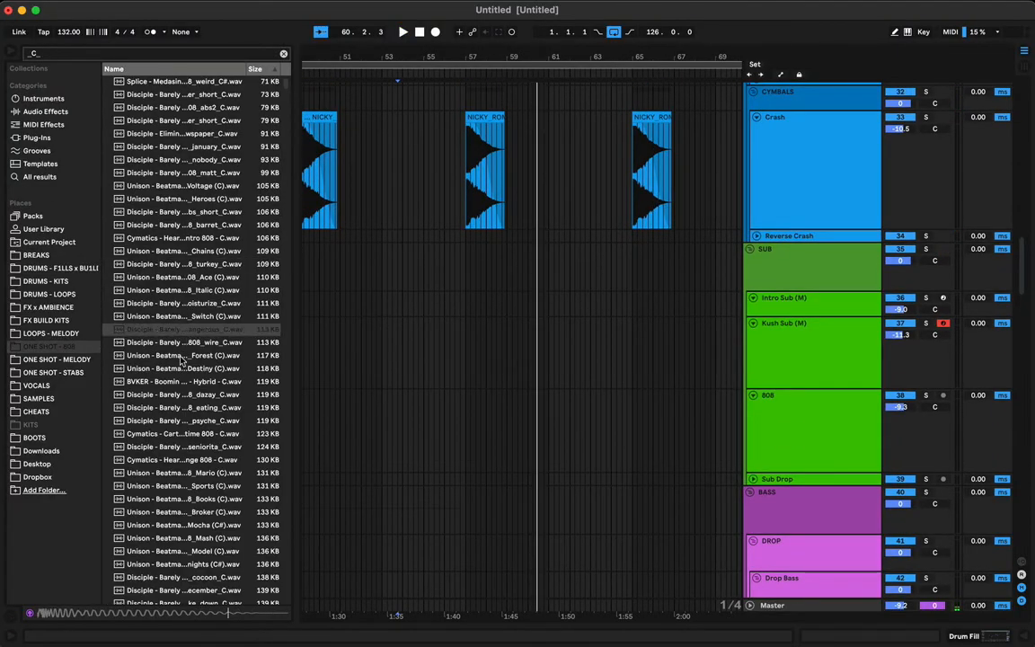
left_click(176, 409)
left_click(176, 369)
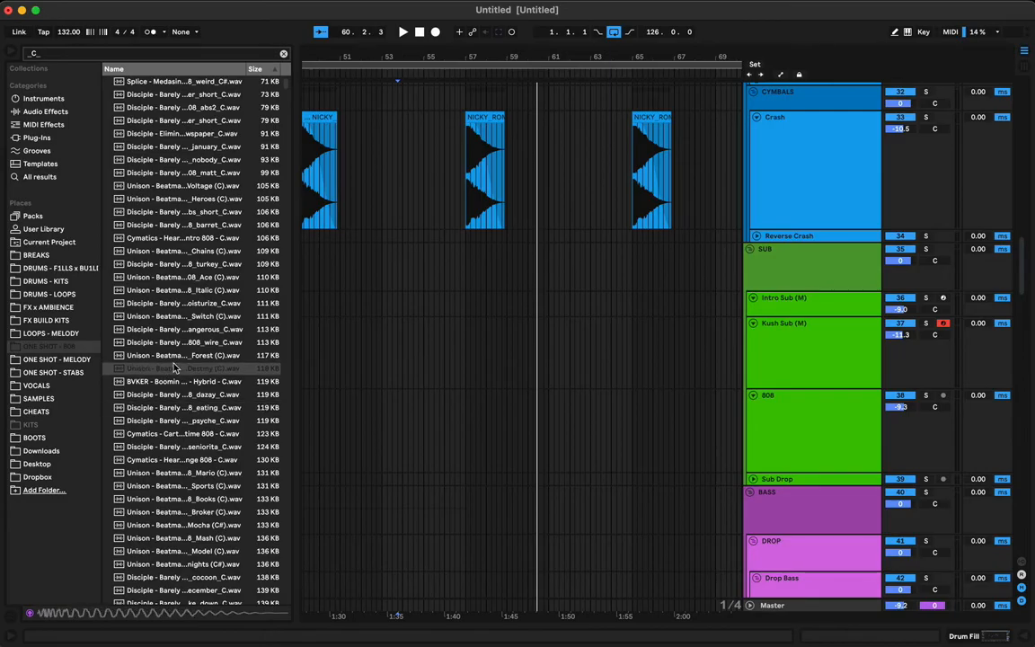
left_click(189, 409)
left_click(189, 396)
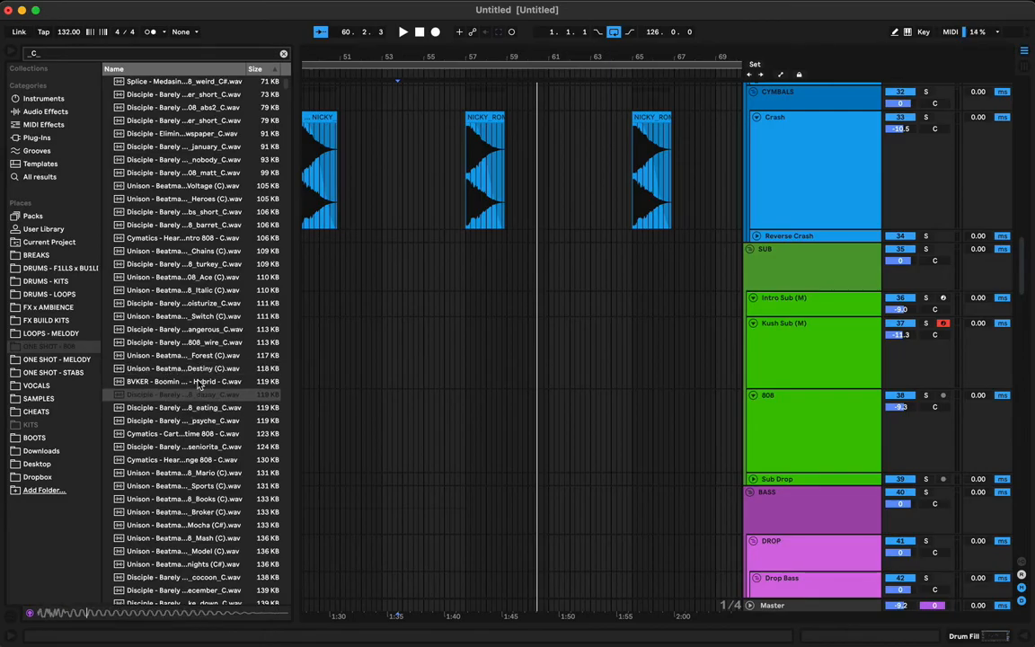
left_click(200, 383)
left_click(192, 369)
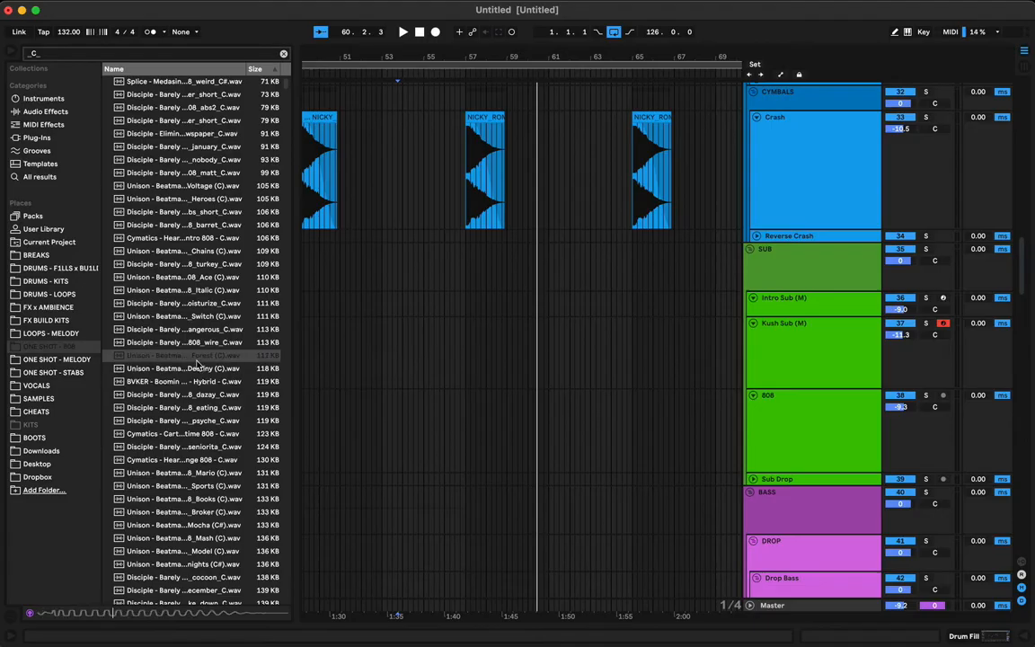
left_click(183, 345)
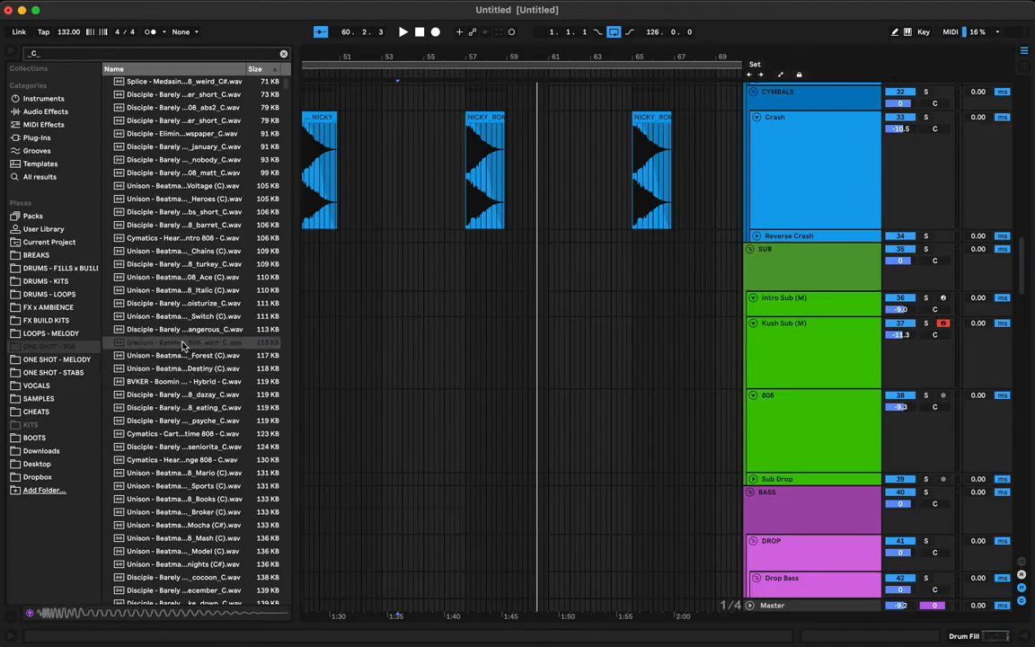
left_click(189, 319)
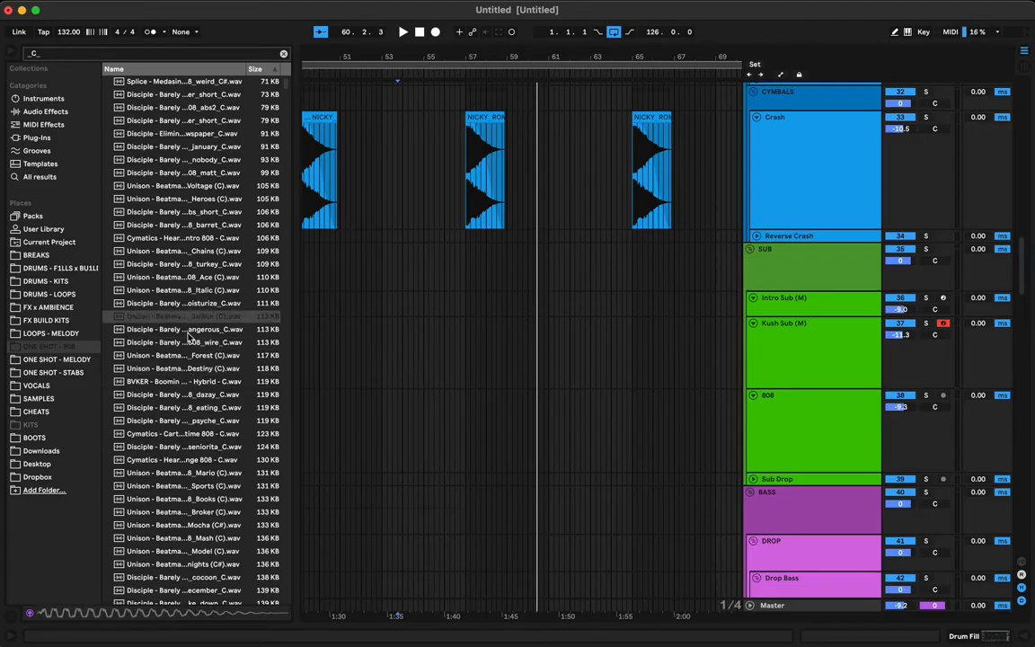
left_click(188, 331)
left_click(186, 357)
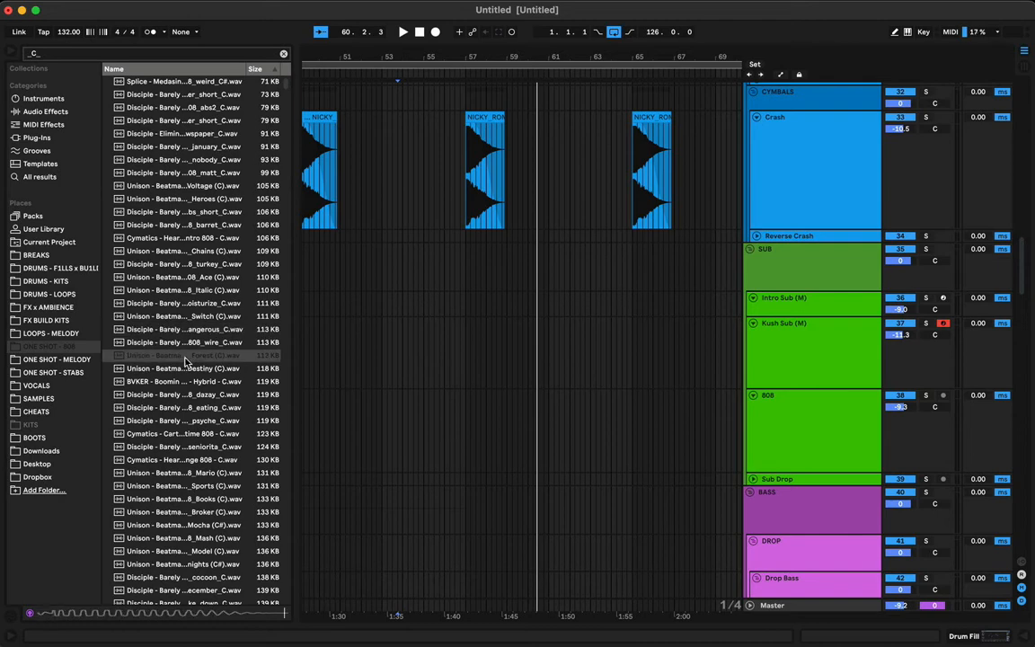
left_click(199, 293)
left_click(215, 226)
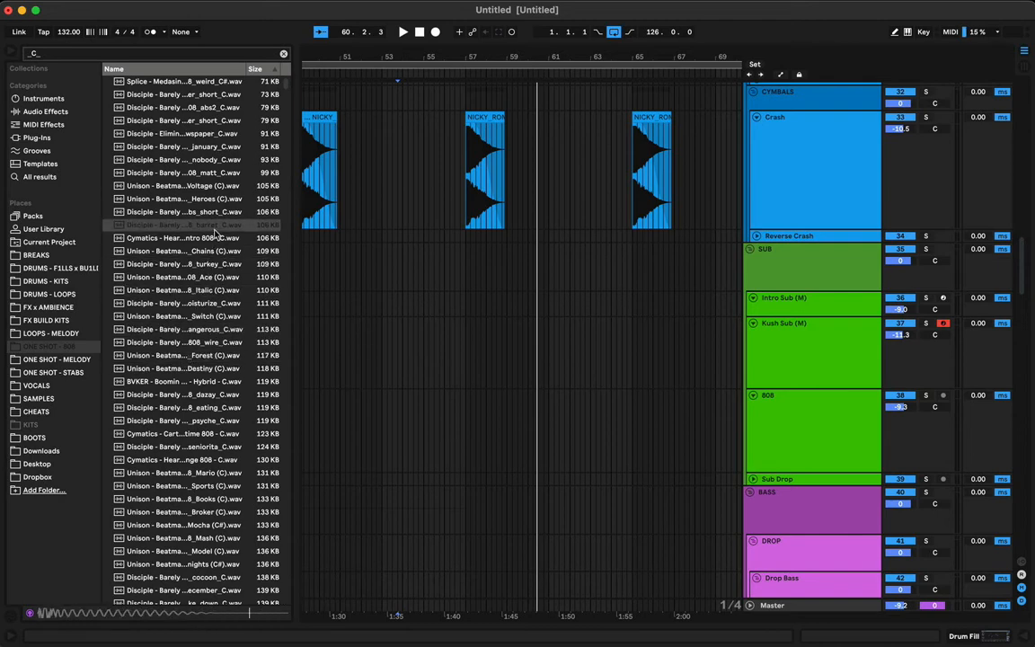
scroll(207, 225, "down", 15)
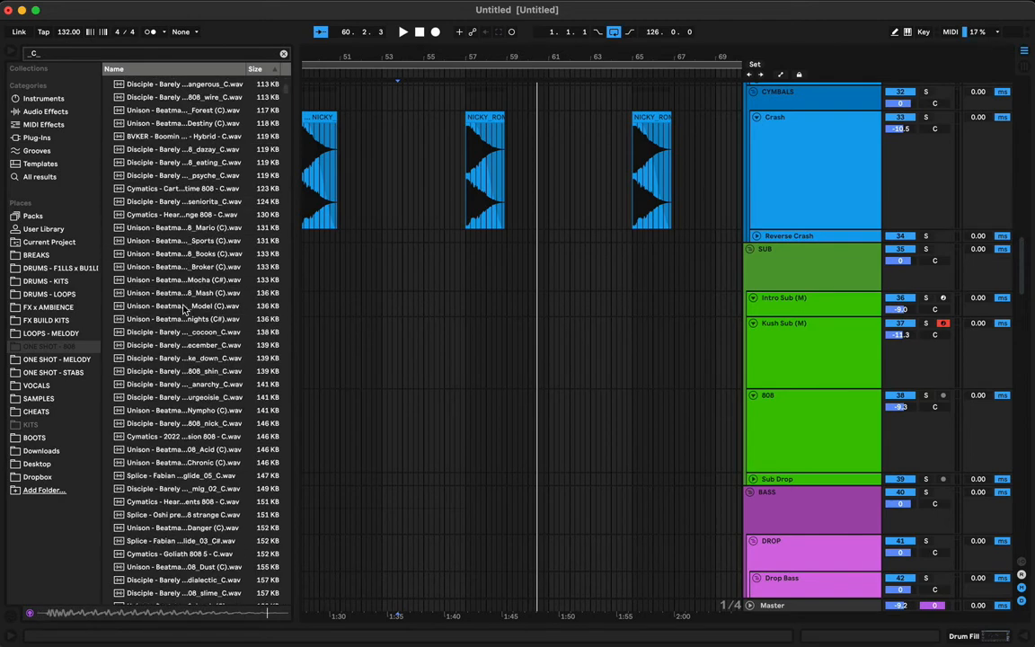
Place the "Cymatics - VYPR Short 808 2 - C" sample on the 808 track at 57.1.1 and play it back
left_click(182, 335)
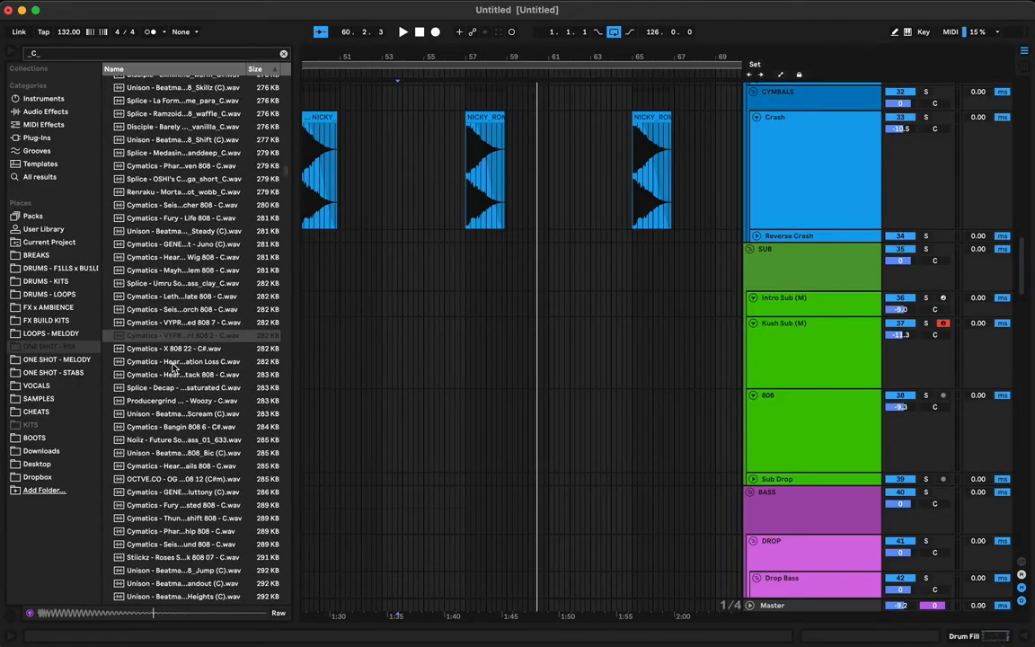
mouse_move(169, 339)
left_mouse_down()
mouse_move(483, 422)
mouse_move(464, 412)
left_mouse_up()
key("space")
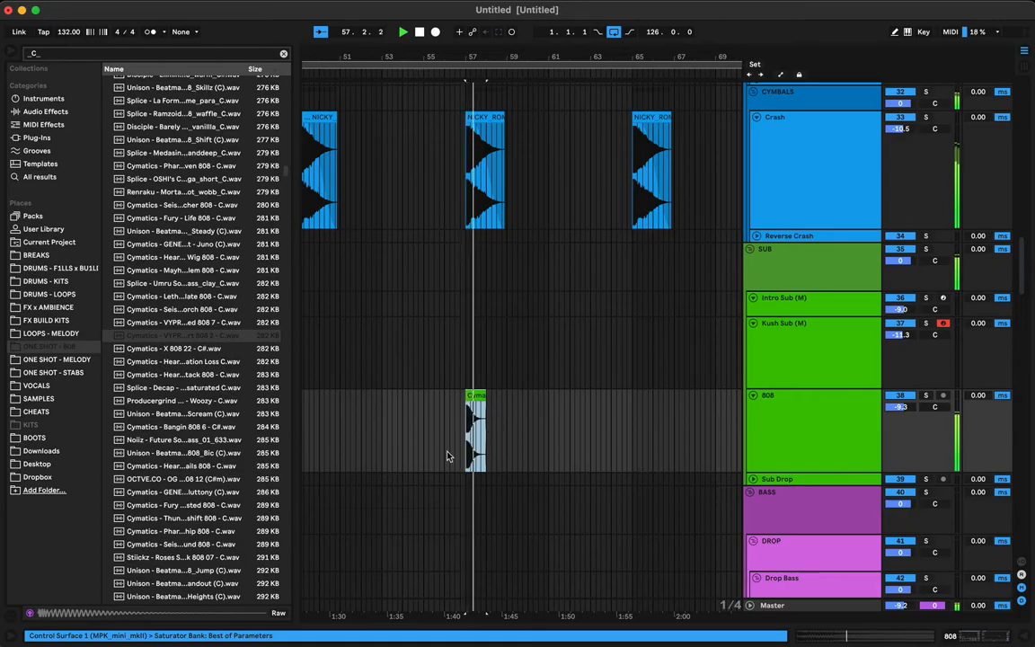
left_click(419, 431)
key("space")
key("space")
Set the Saturator drive on the 808 track to 3.43 dB and play back the 808 clip
double_click(475, 431)
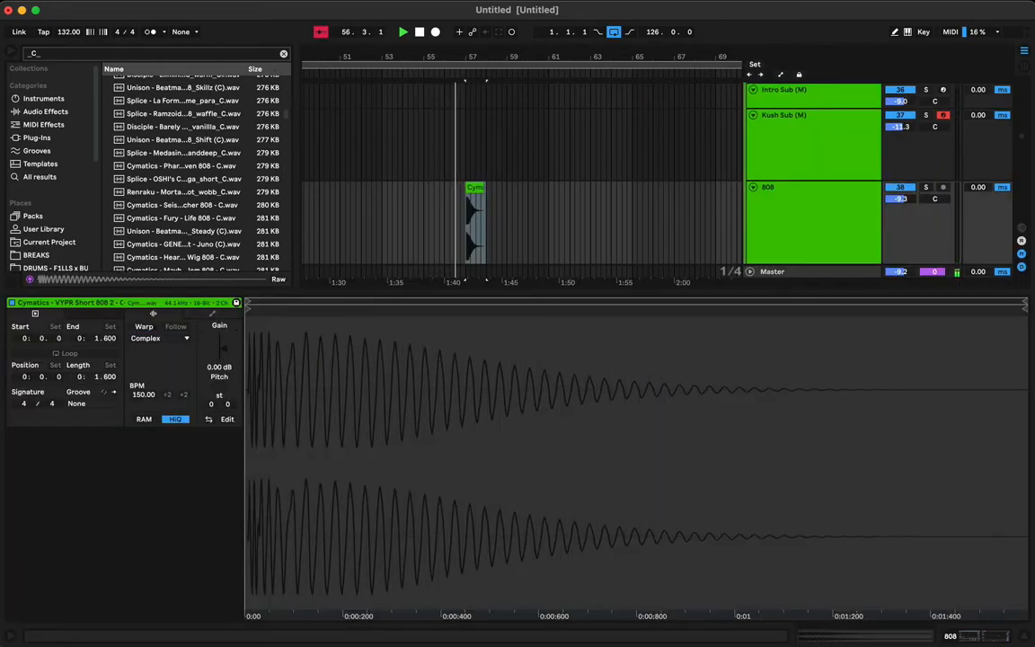
key("shift+Tab")
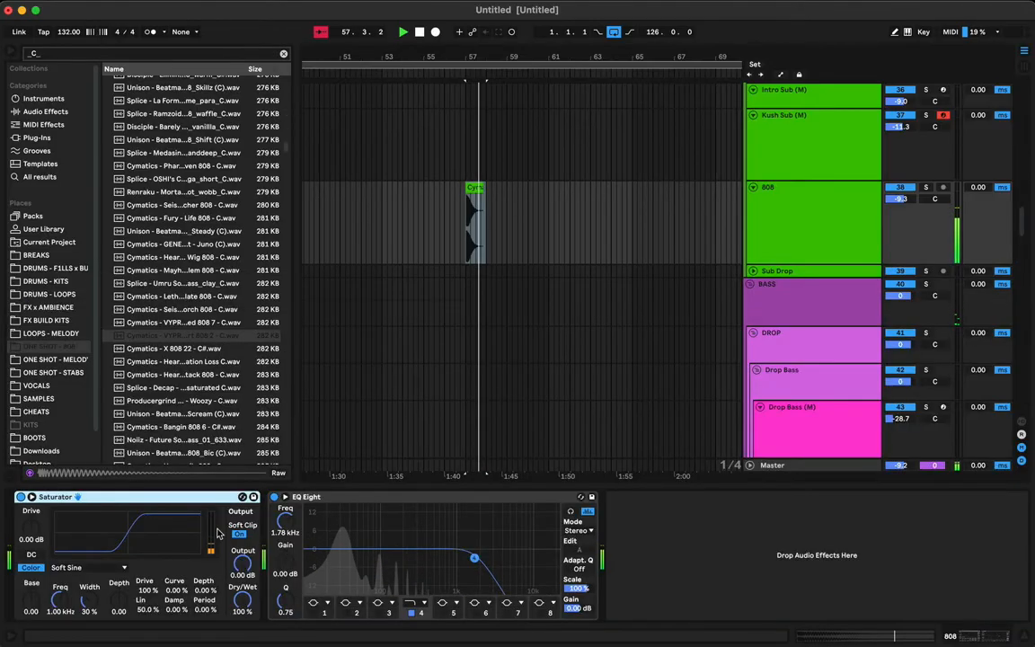
left_click_drag(32, 527, 32, 521)
key("space")
key("space")
key("space")
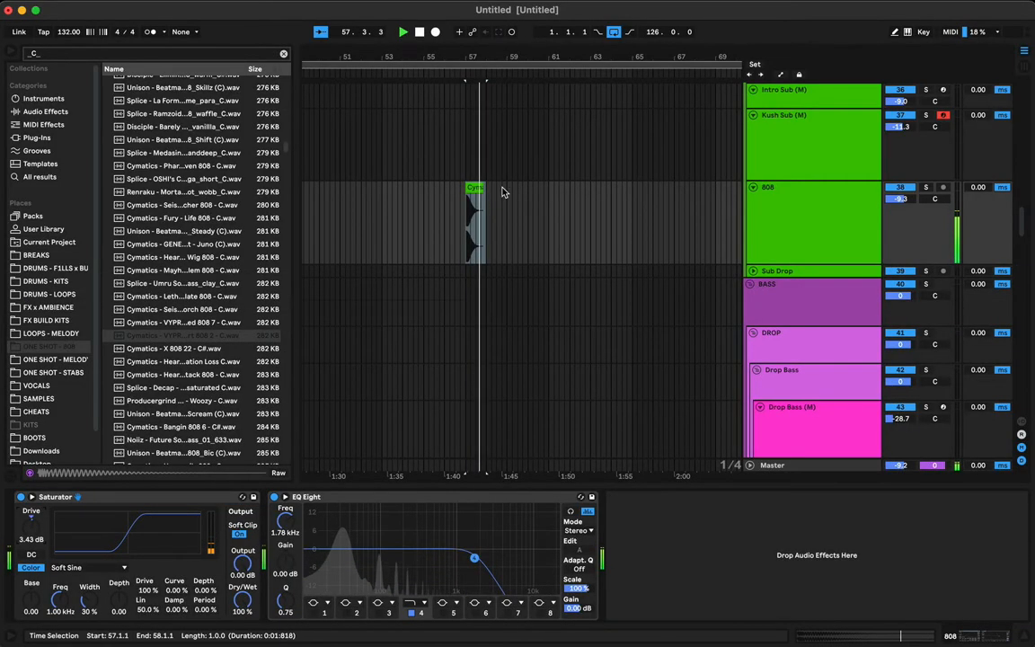
key("space")
key("space")
Duplicate the 808 clip and move the copy to 57.4.1, so the first clip ends where it starts
left_click_drag(471, 60, 529, 198)
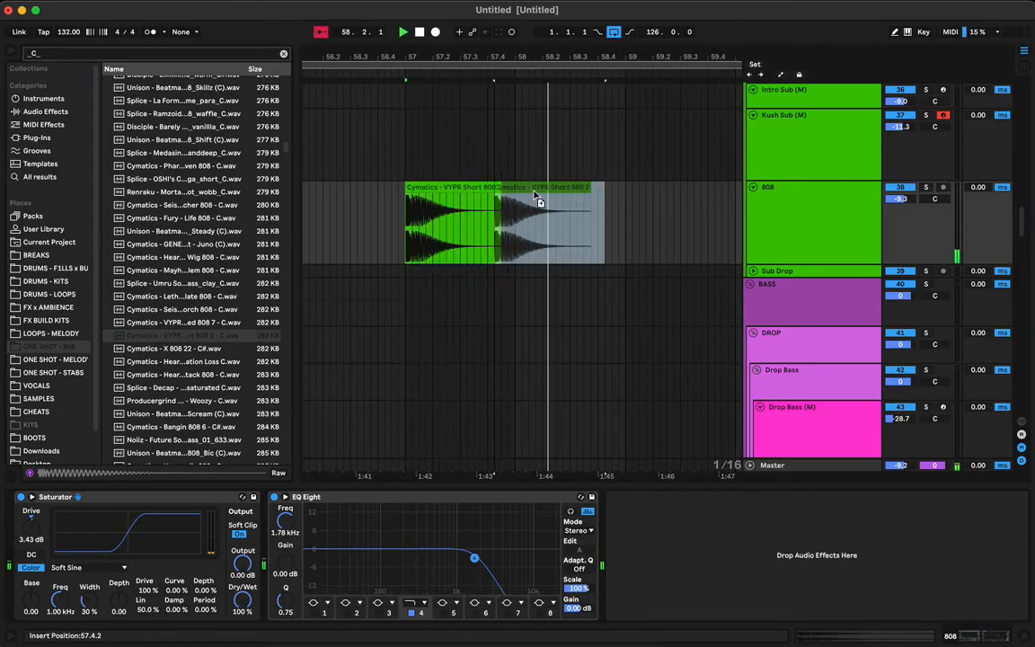
left_click(446, 189)
key("space")
key("space")
left_click_drag(486, 196, 483, 199)
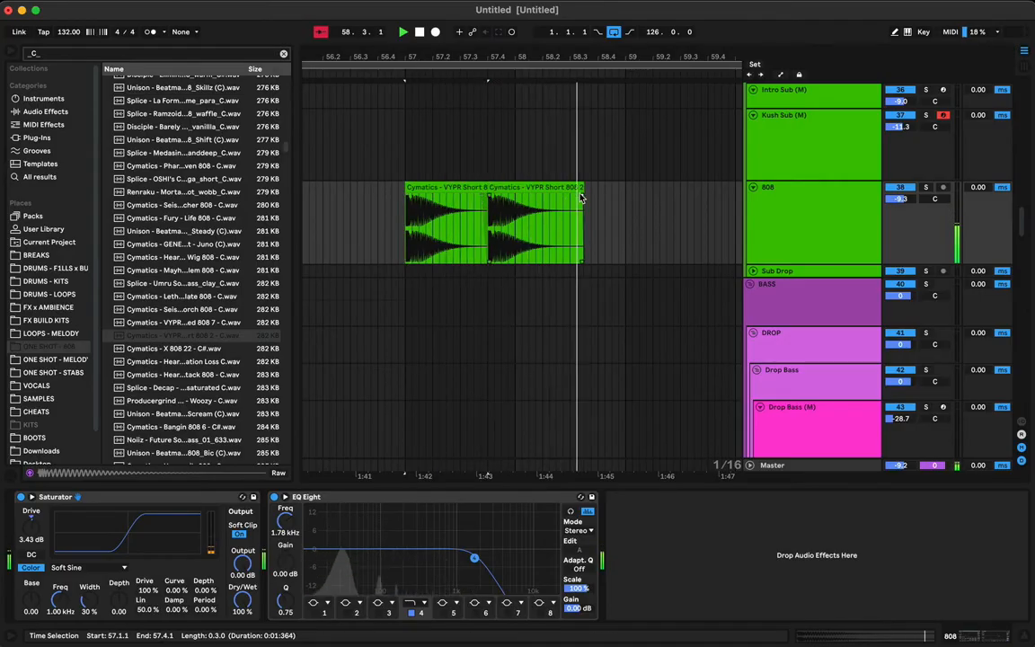
Play back the two 808 hits repeatedly from 57.1.1
left_click(407, 205)
key("space")
key("space")
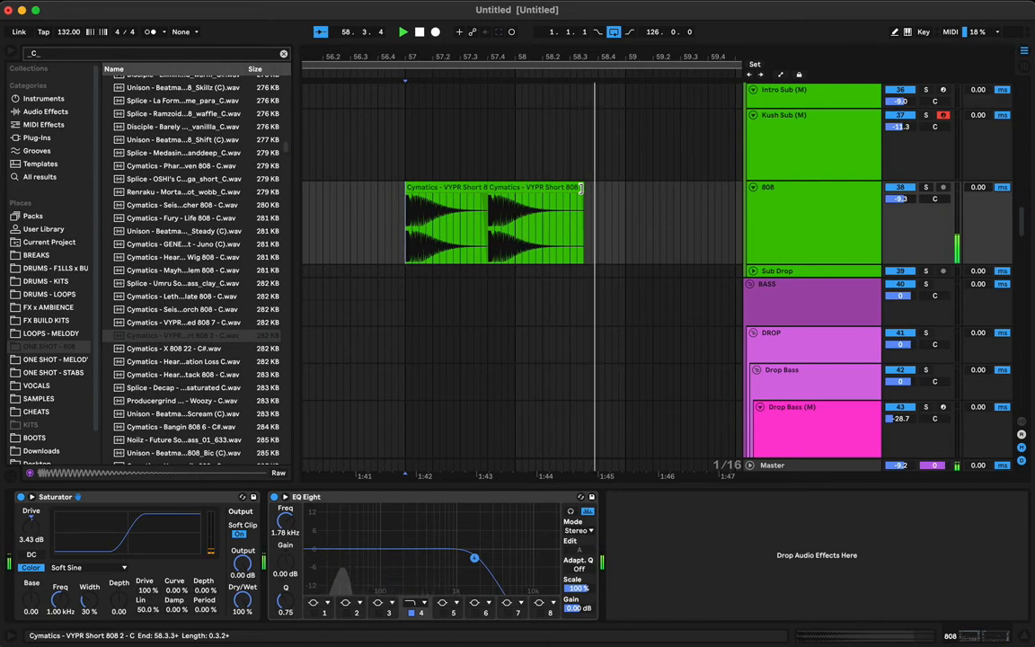
key("space")
key("space")
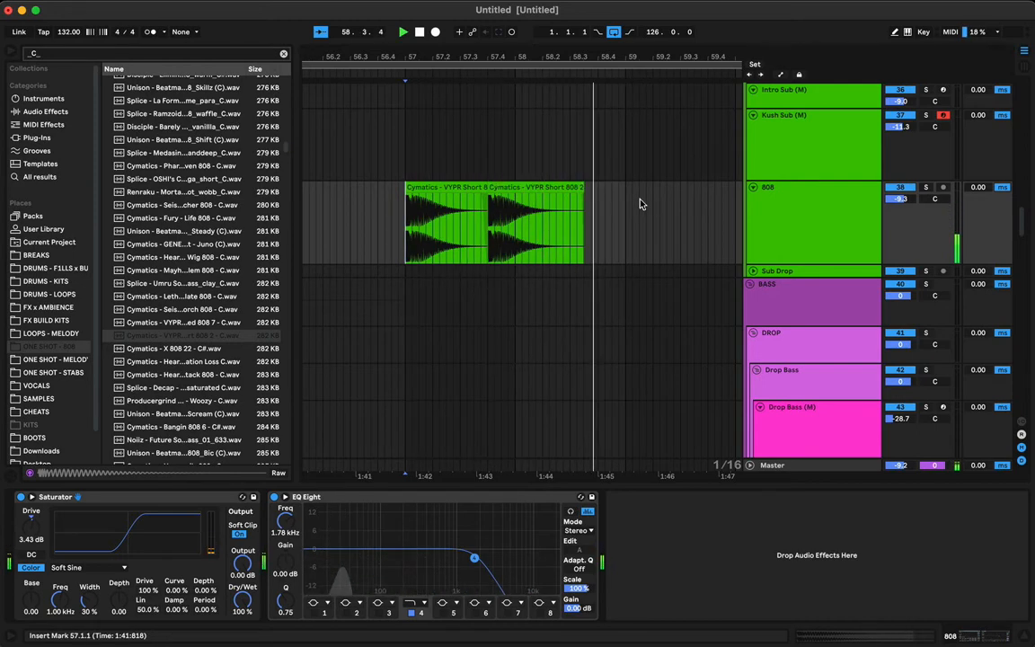
key("space")
key("space")
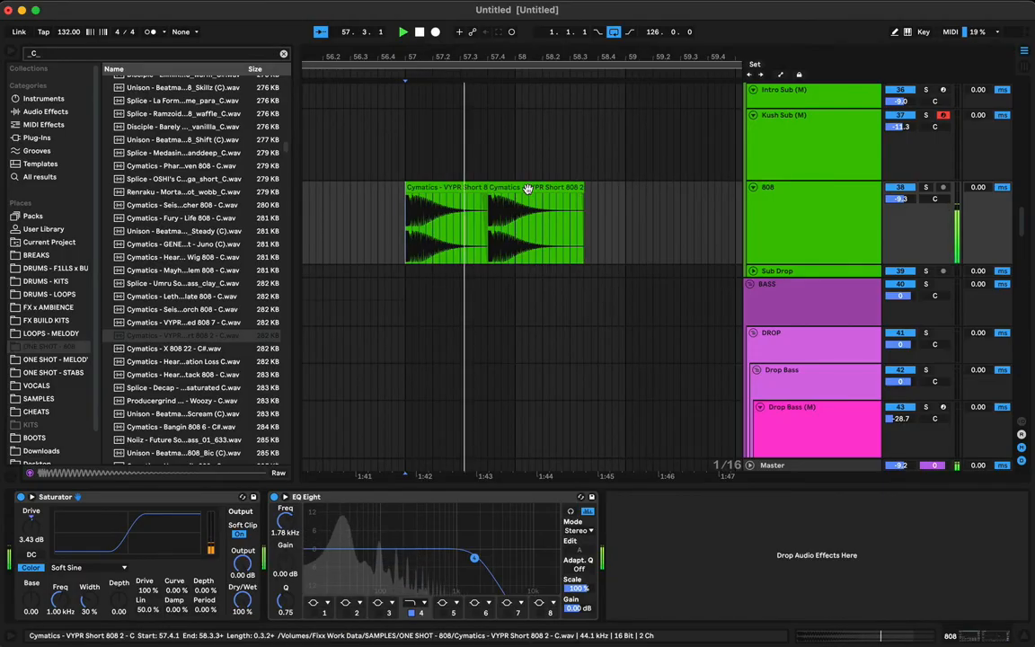
Hide the browser, copy the second 808 clip to 59.1.1 and again to 59.2.3, and play them back
left_click_drag(527, 190, 671, 195)
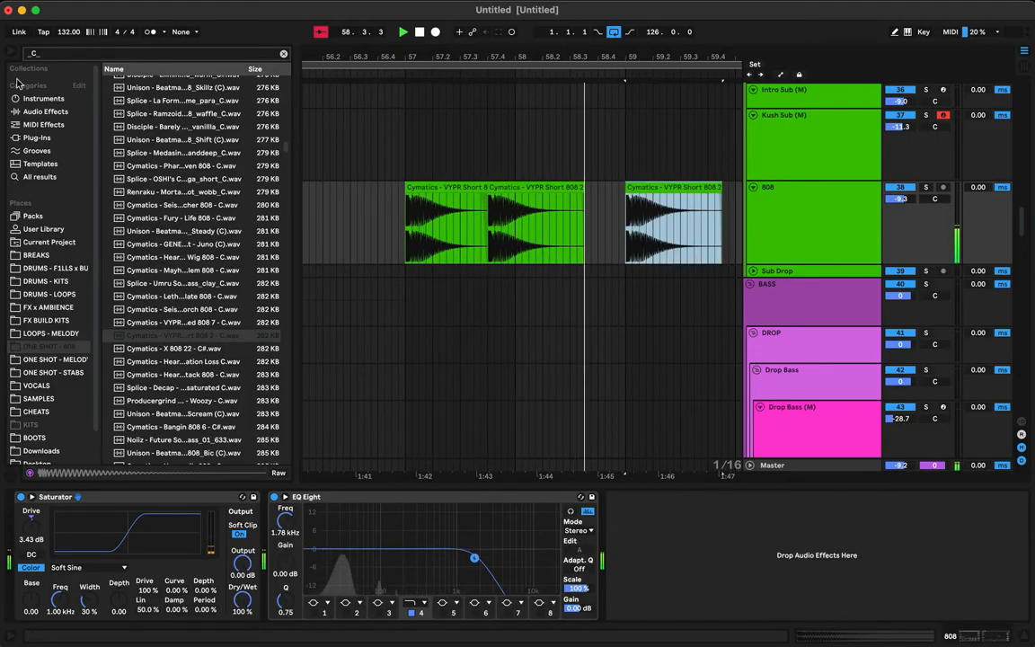
key("super+alt+b")
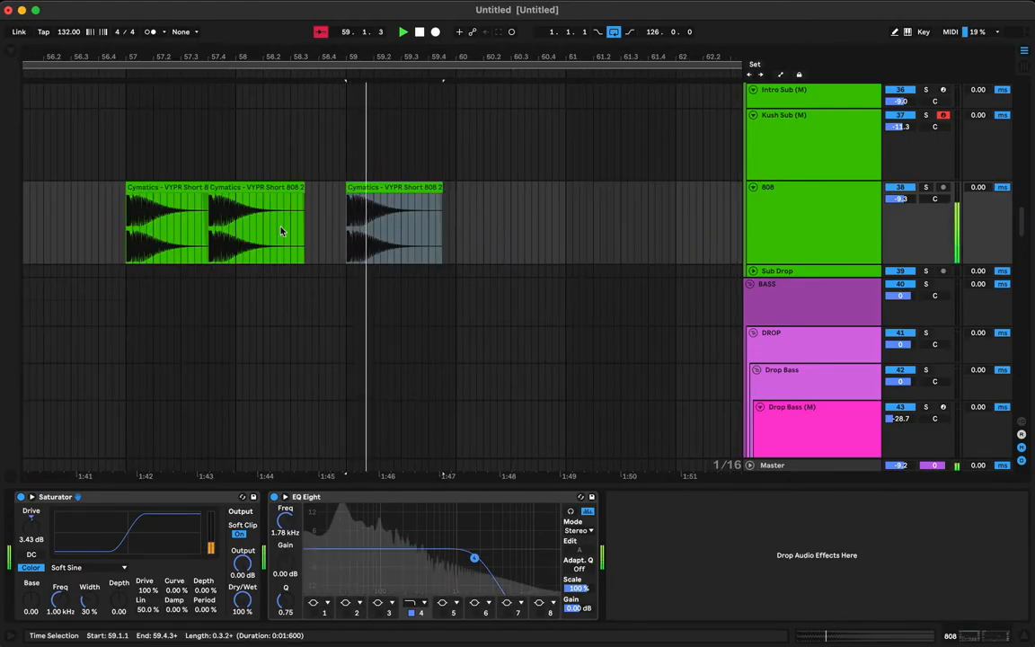
left_click_drag(387, 188, 430, 193)
left_click(374, 189)
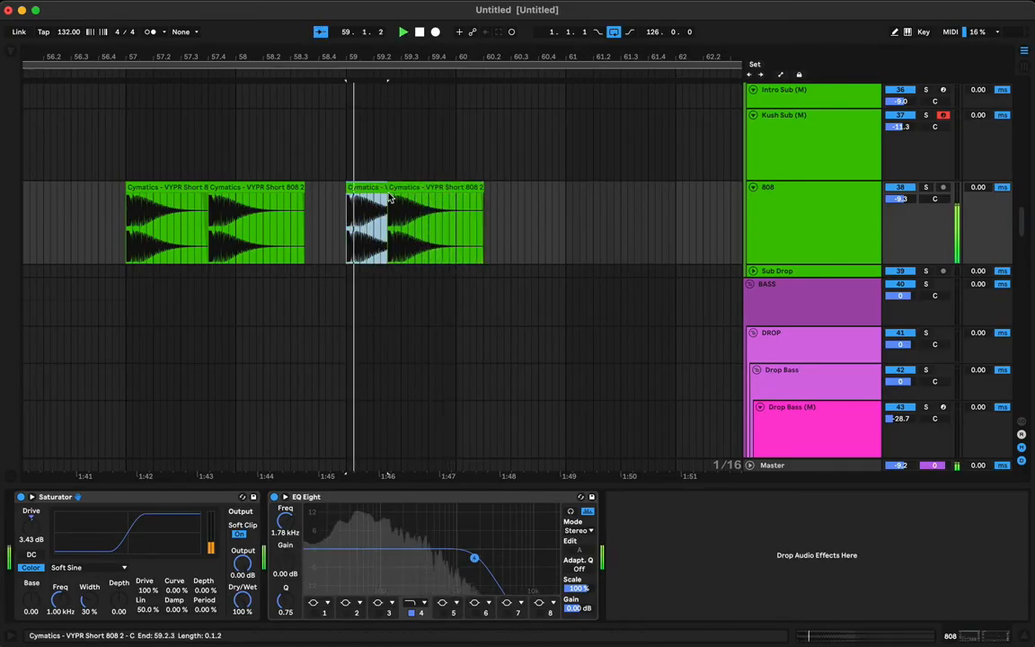
key("space")
key("space")
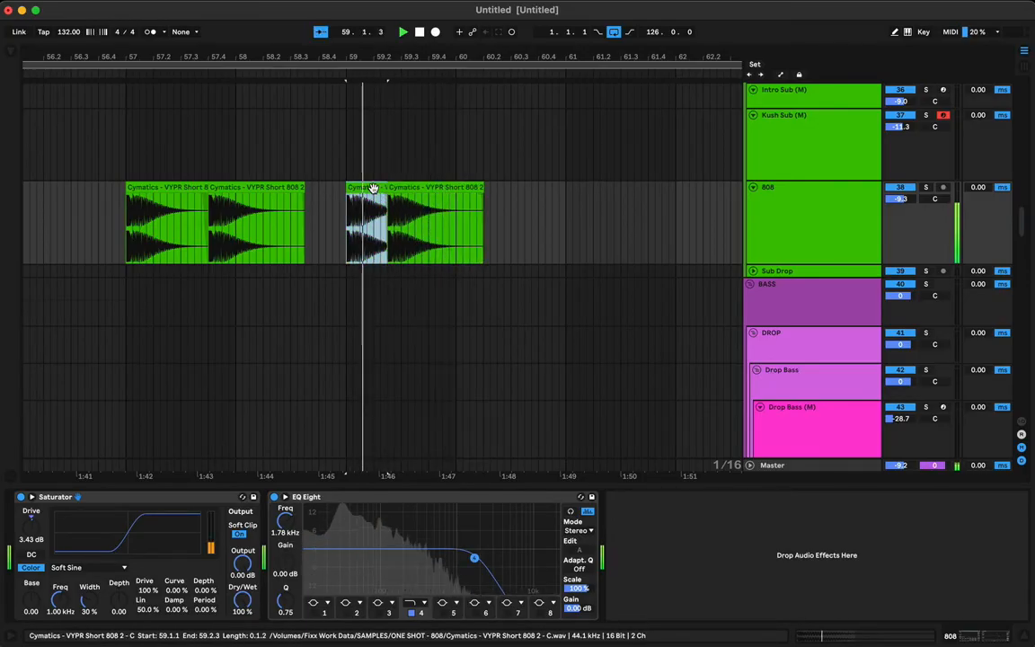
Duplicate the short 808 clip at 59.1.1 twice, to 59.2.3 and 59.4.1, and play back the repeats
key("super+d")
key("super+d")
left_click(363, 198)
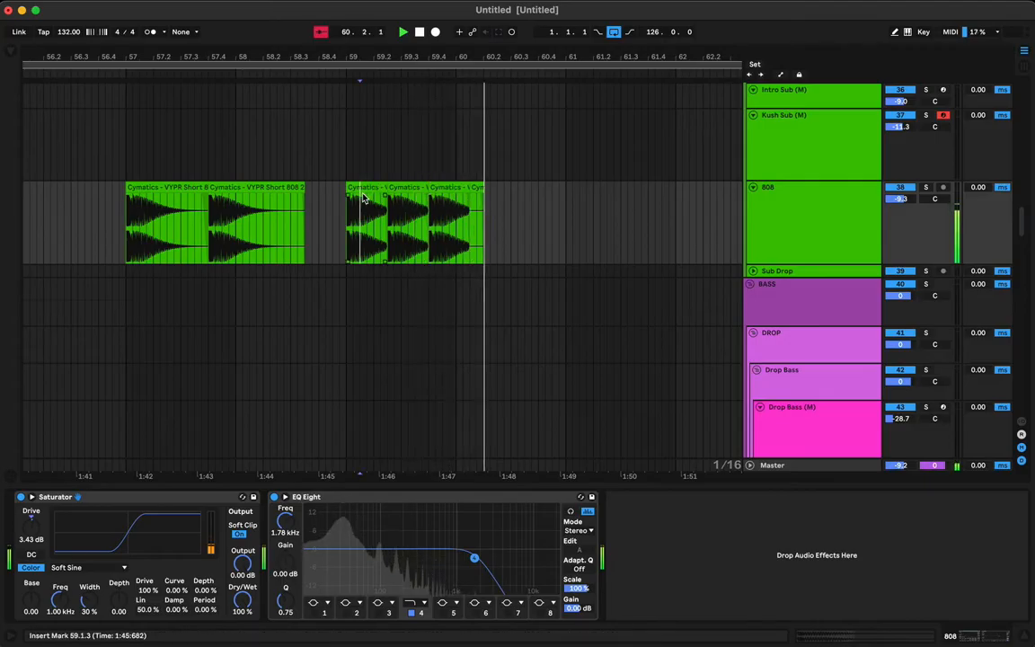
left_click(376, 187)
key("space")
key("space")
Copy the 808 clip at 59.4.1 to 60.2.1 and play back from 59.4.1
left_click(463, 187)
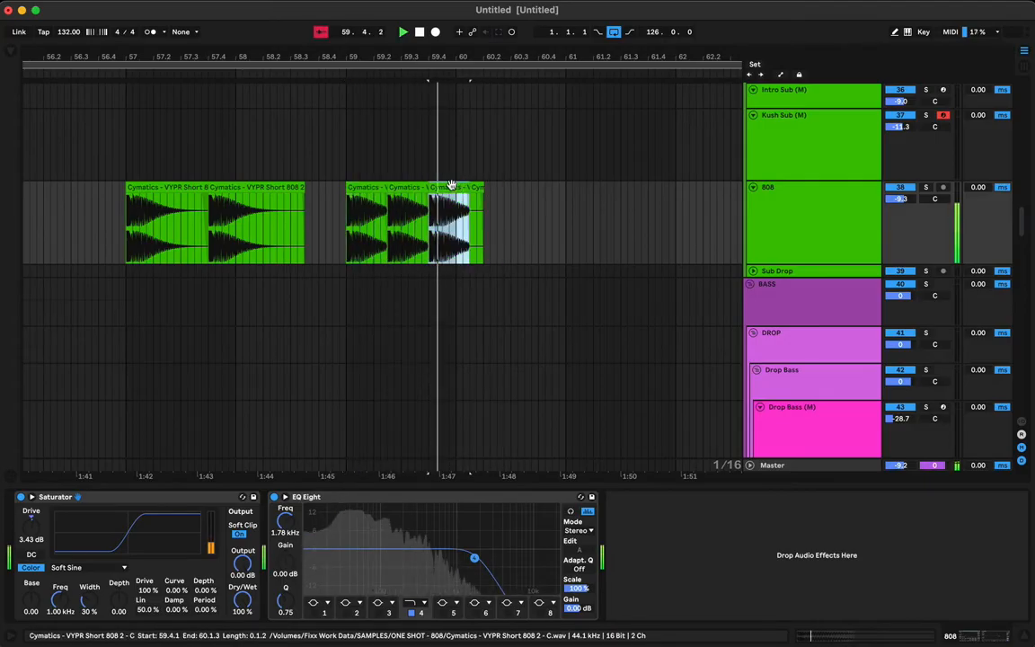
left_click_drag(456, 185, 505, 190)
key("space")
left_click(455, 185)
key("space")
Transpose the small 808 slice at 60.1.3 up 12 semitones and extend its end to 60.2.1, checking it by playback
double_click(474, 188)
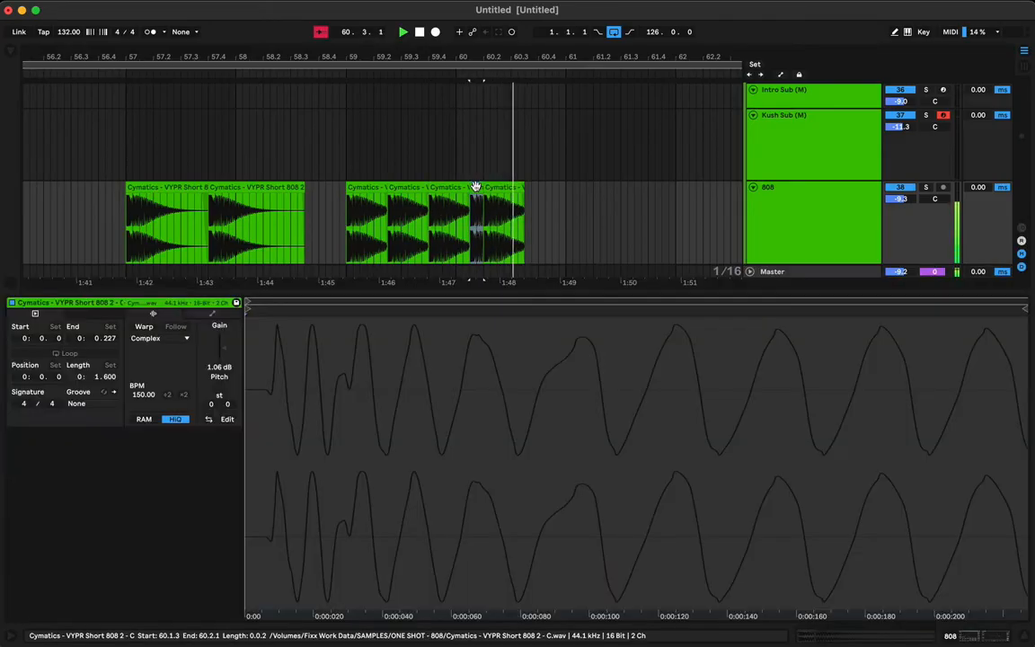
key("space")
key("space")
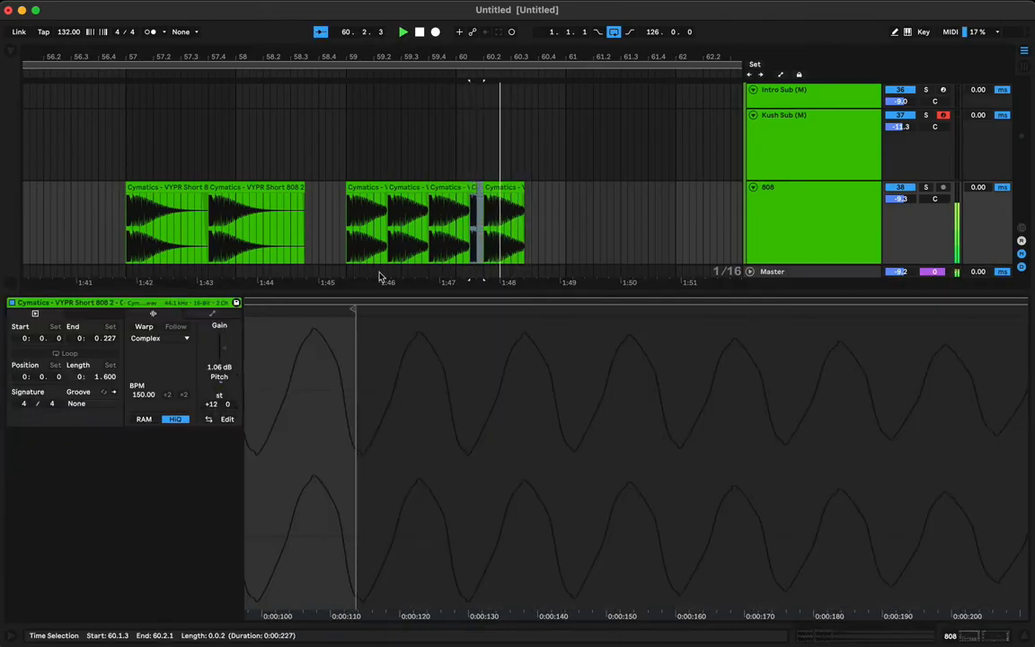
left_click(415, 194)
key("space")
key("space")
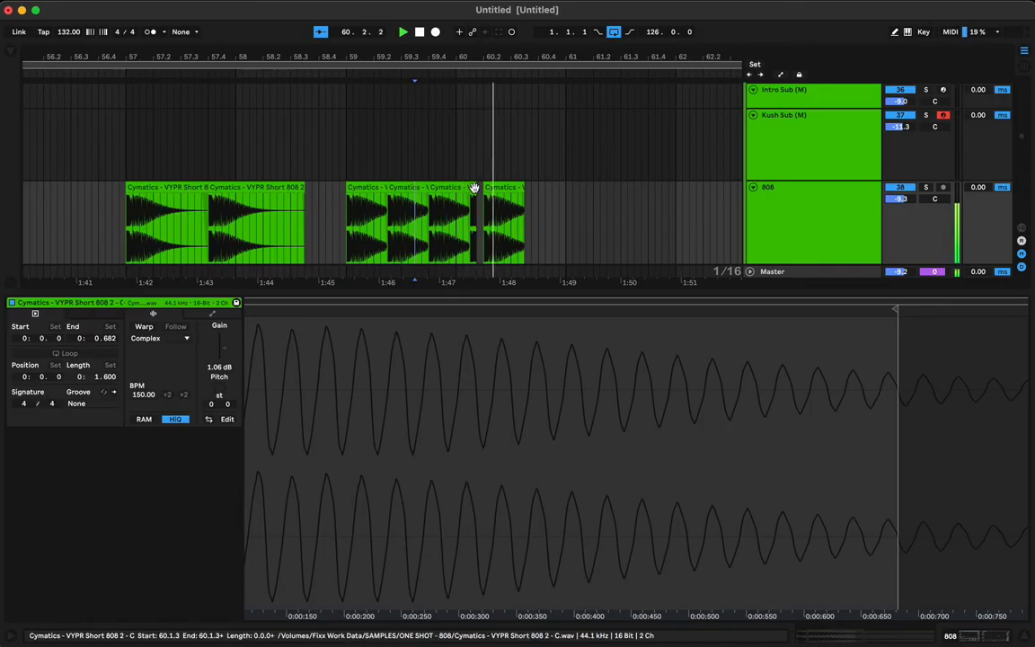
key("space")
key("space")
left_click(476, 189)
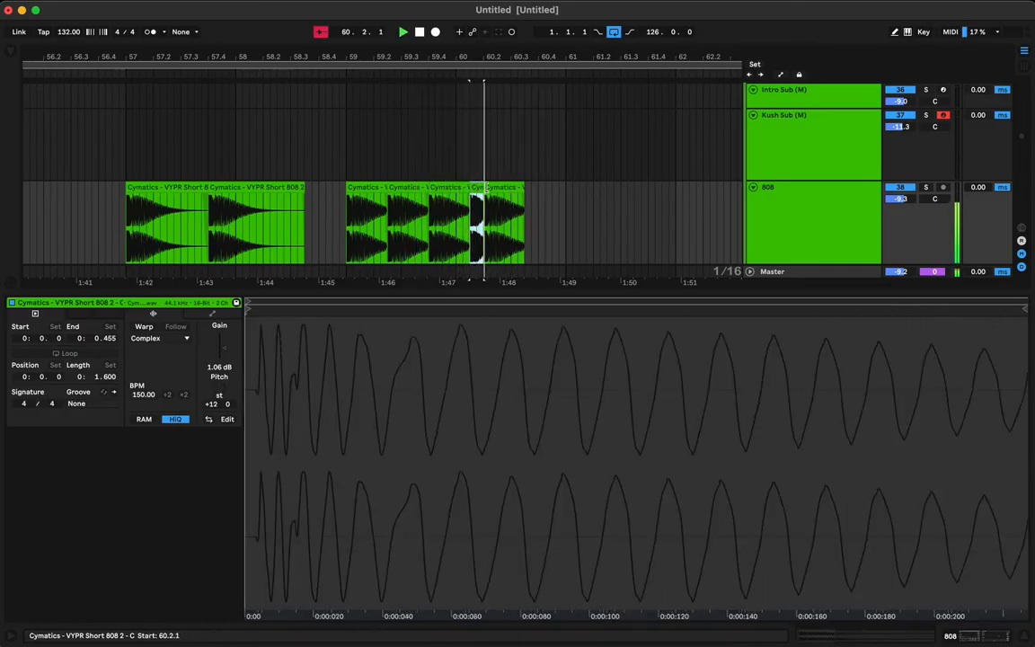
Play back the 808 pattern from 59.1.1 and close the clip's detail view
left_click(374, 188)
key("space")
key("space")
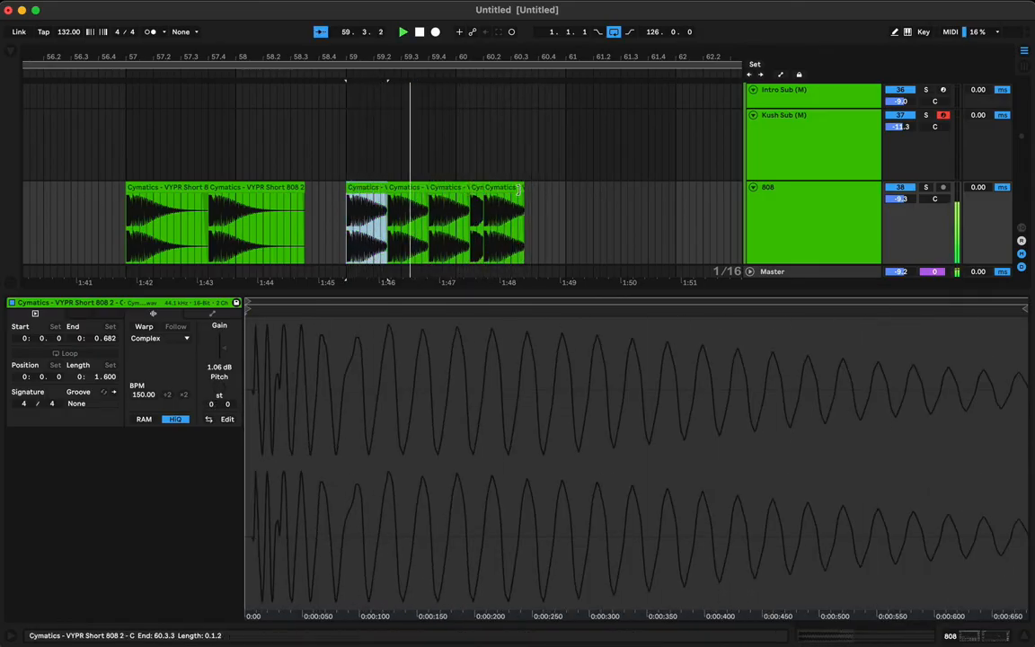
left_click(470, 291)
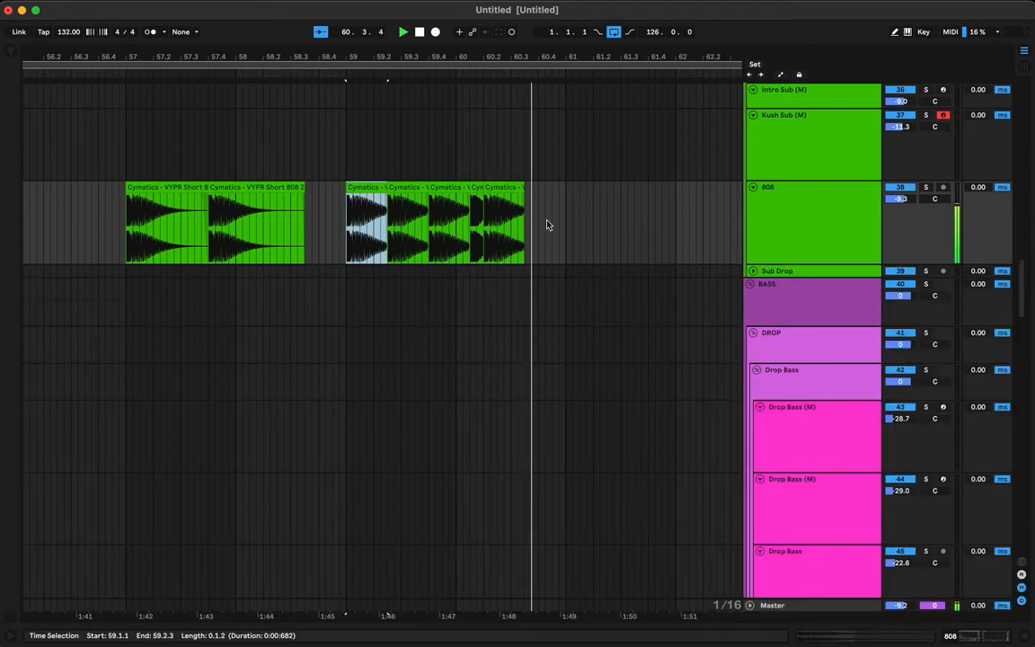
key("space")
key("space")
Extend the 808 clip at 60.2.1 to 60.4.1, and add a one-beat copy from 60.4.1 to 61.1.1
left_click_drag(525, 187, 538, 186)
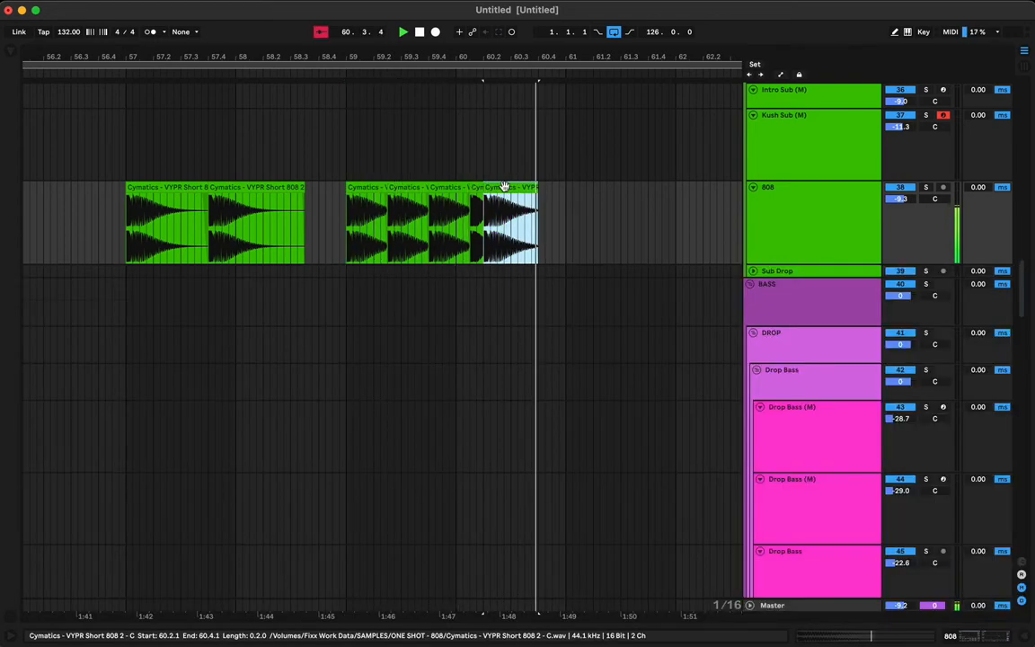
left_click_drag(503, 188, 570, 188)
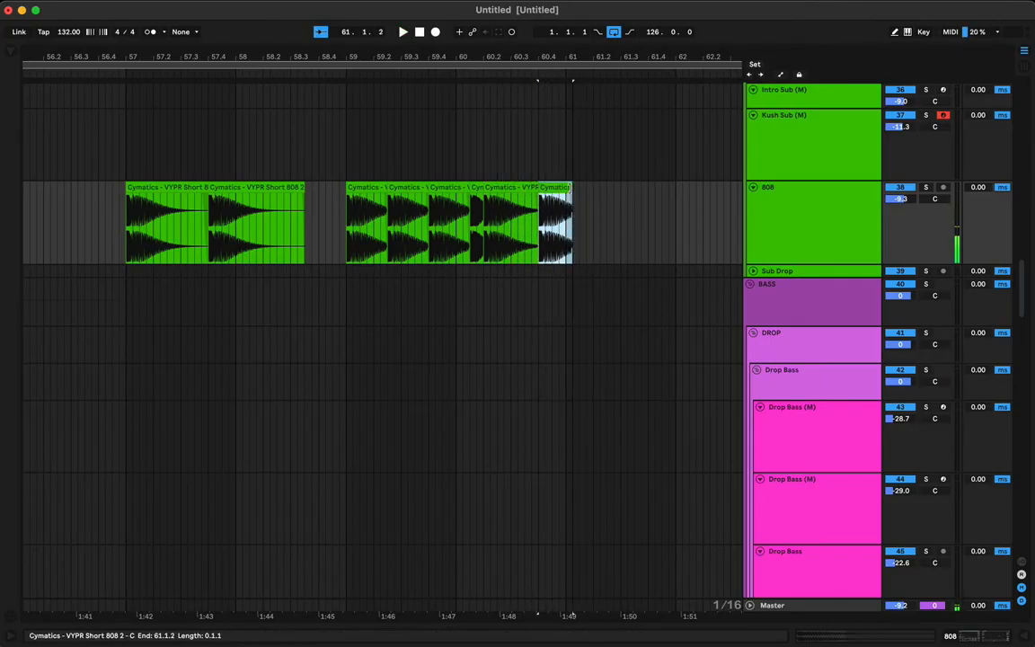
left_click(153, 191)
key("space")
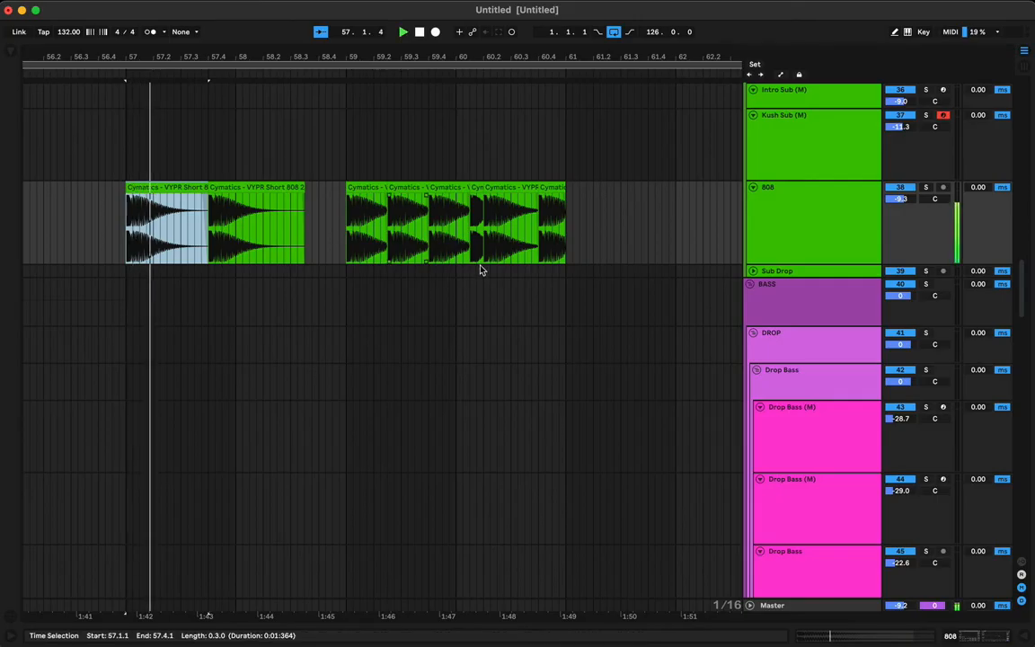
left_click(556, 188)
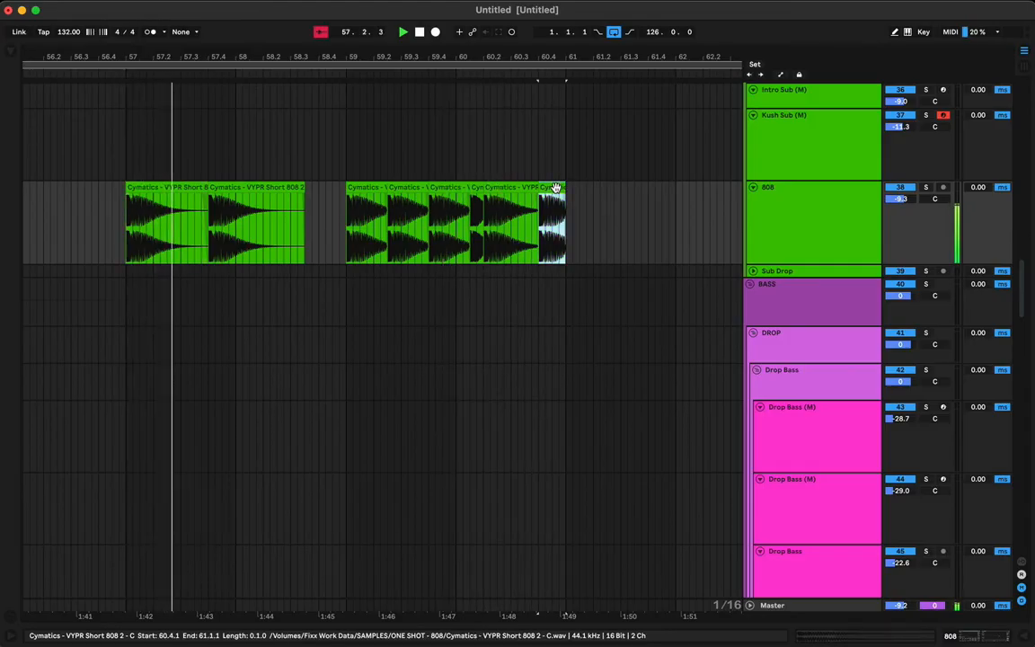
Transpose all eight 808 clips between 57.1.1 and 61.1.1 up 1 semitone
left_click(275, 203)
left_click(184, 186)
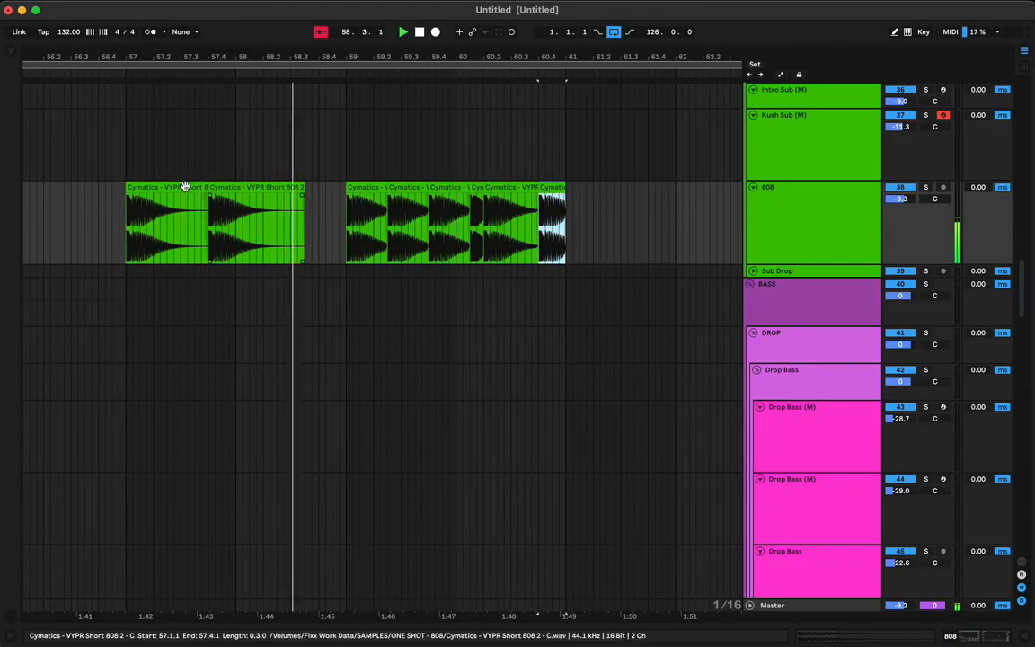
left_click(165, 186, "shift")
double_click(165, 186)
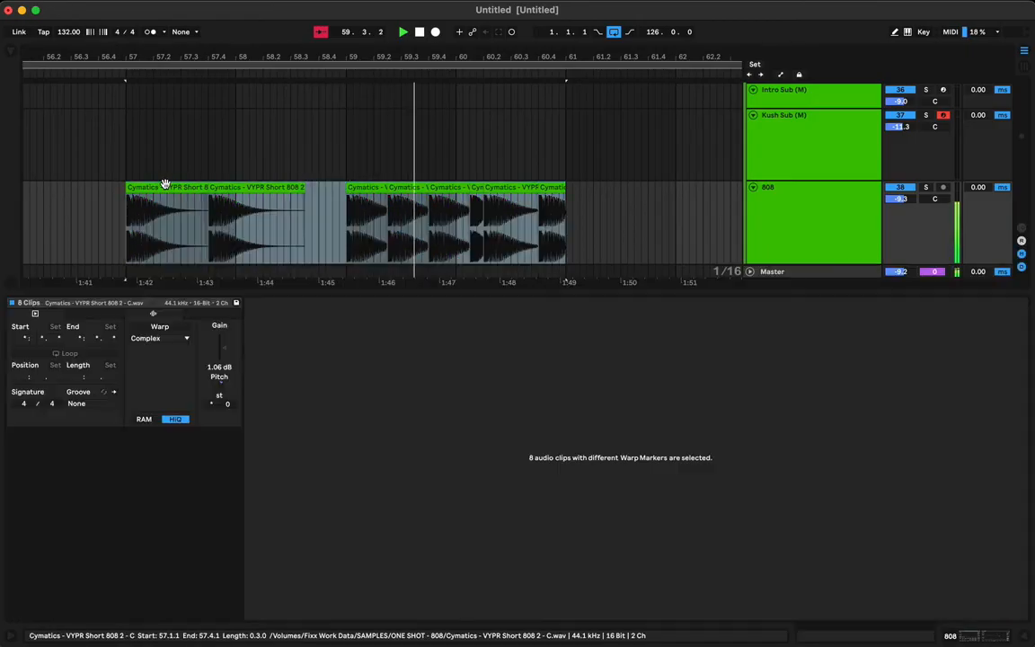
scroll(221, 390, "up", 1)
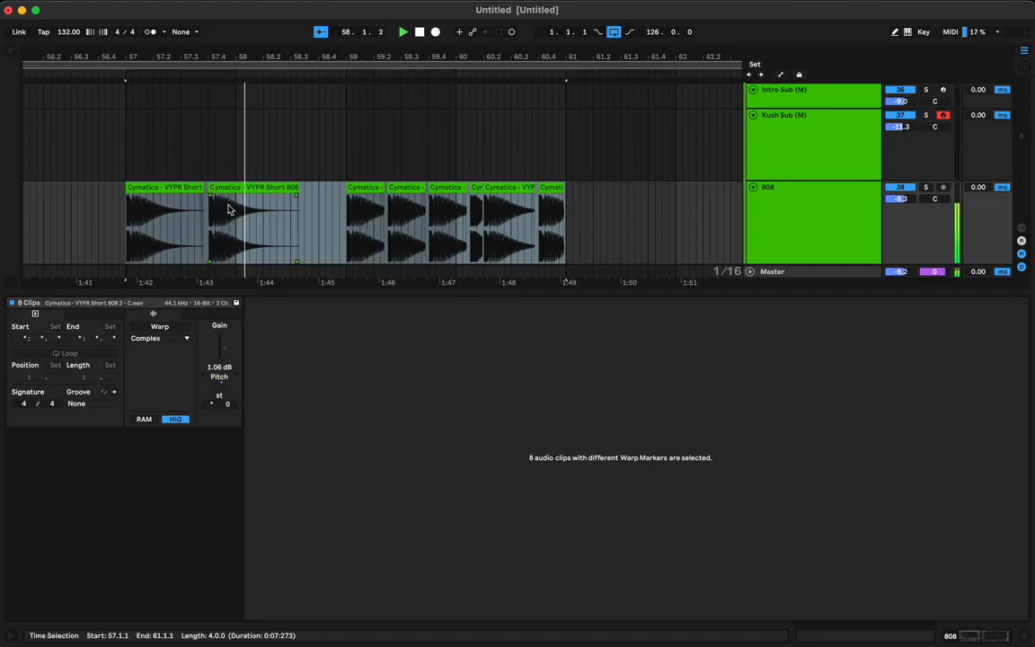
left_click(203, 189)
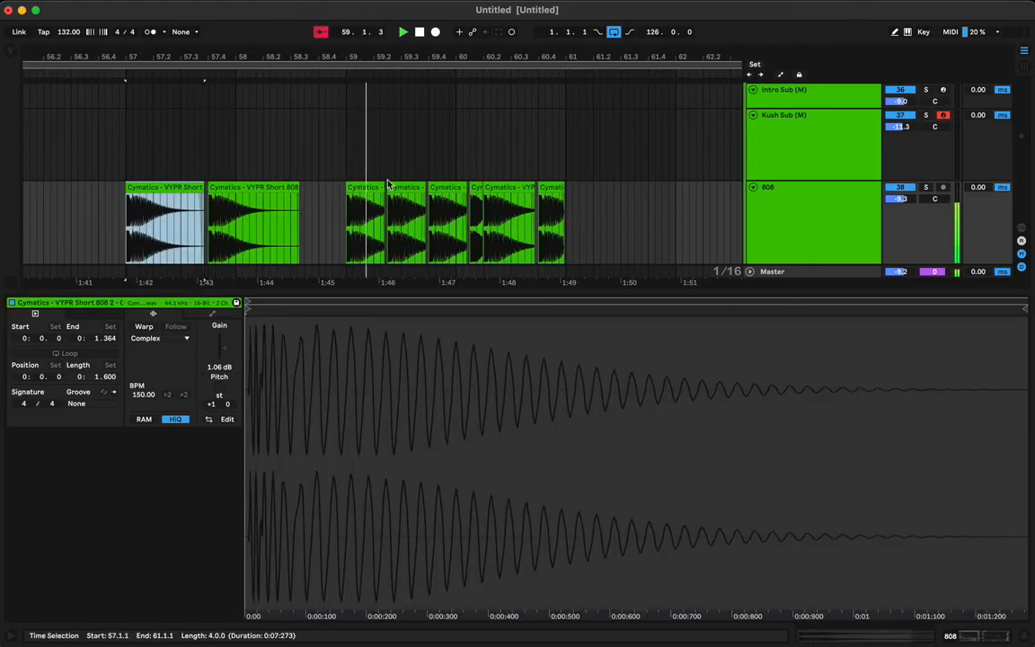
Detune all eight 808 clips by -37 cents, check by playback, and duplicate the four-bar pattern to 61.1.1
left_click(551, 187, "shift")
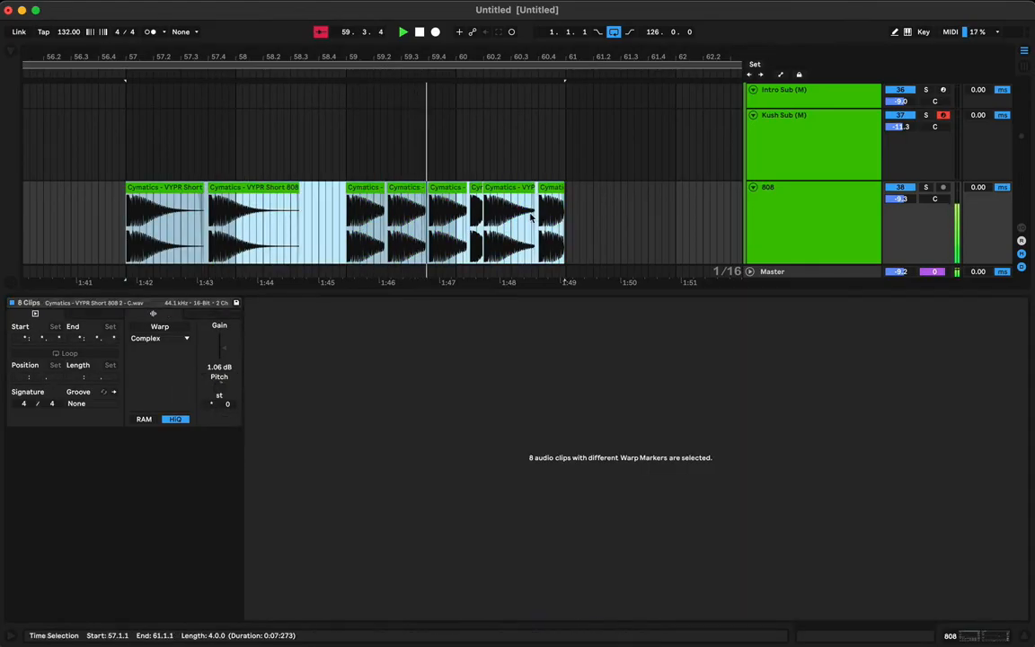
left_click(228, 409)
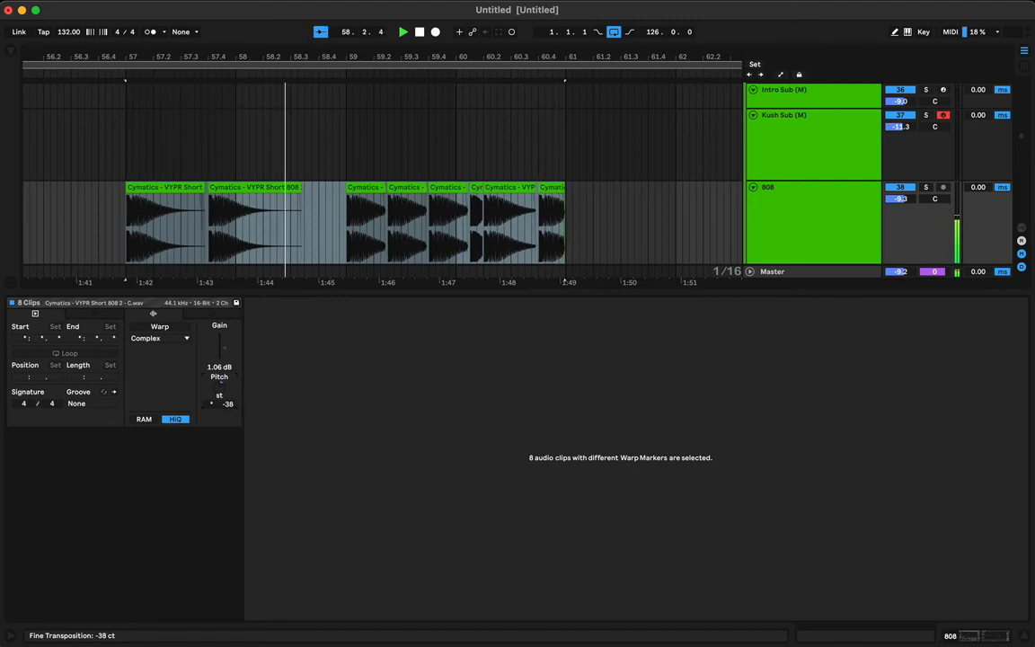
left_click(313, 180)
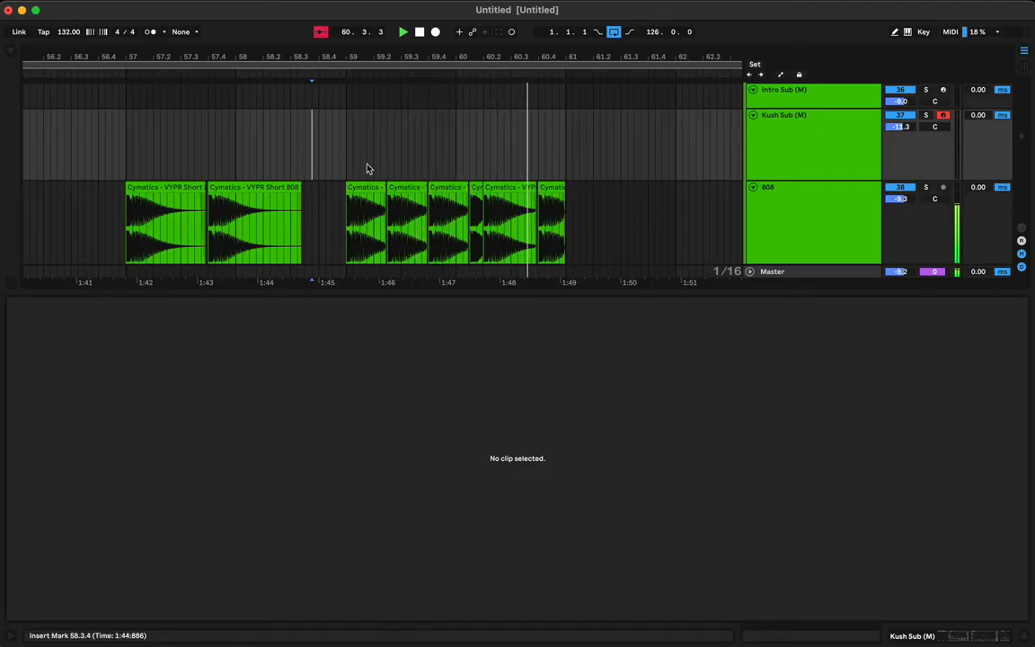
key("space")
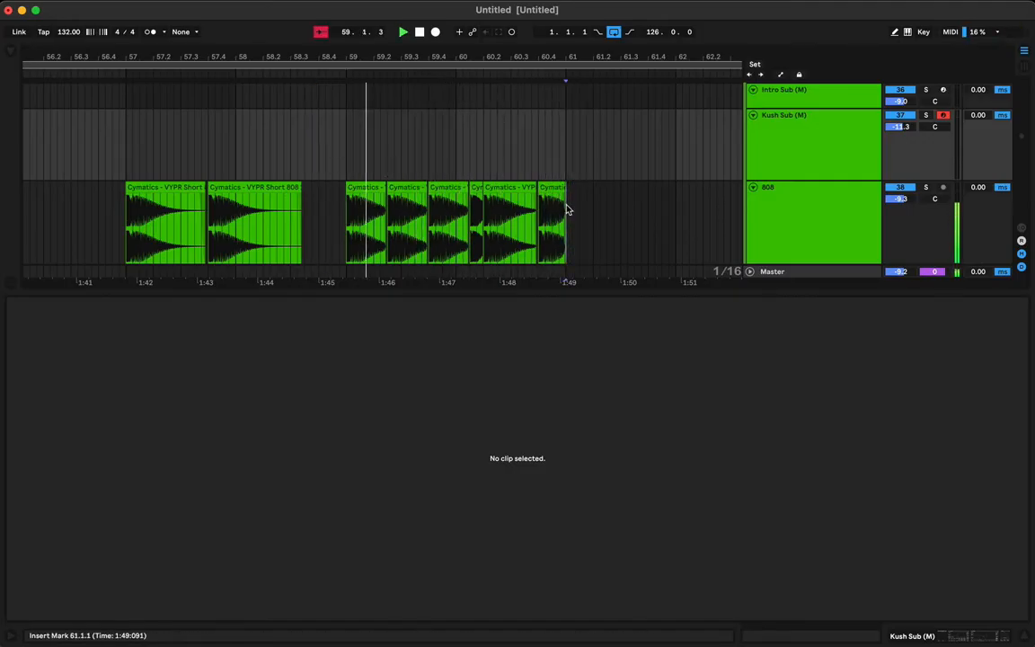
left_click_drag(566, 209, 127, 235)
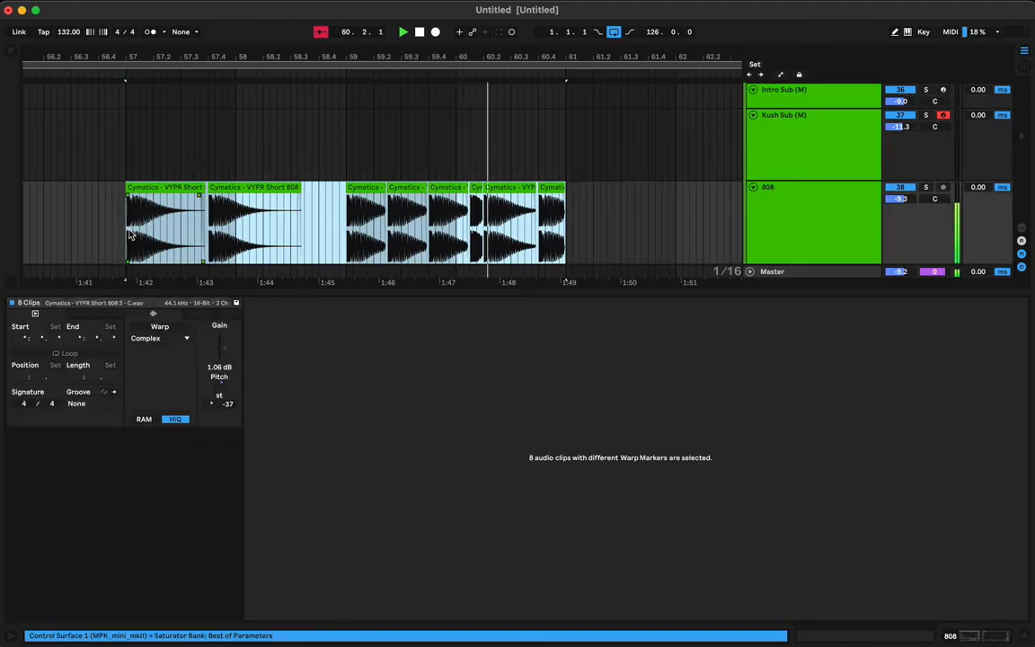
left_click(322, 158)
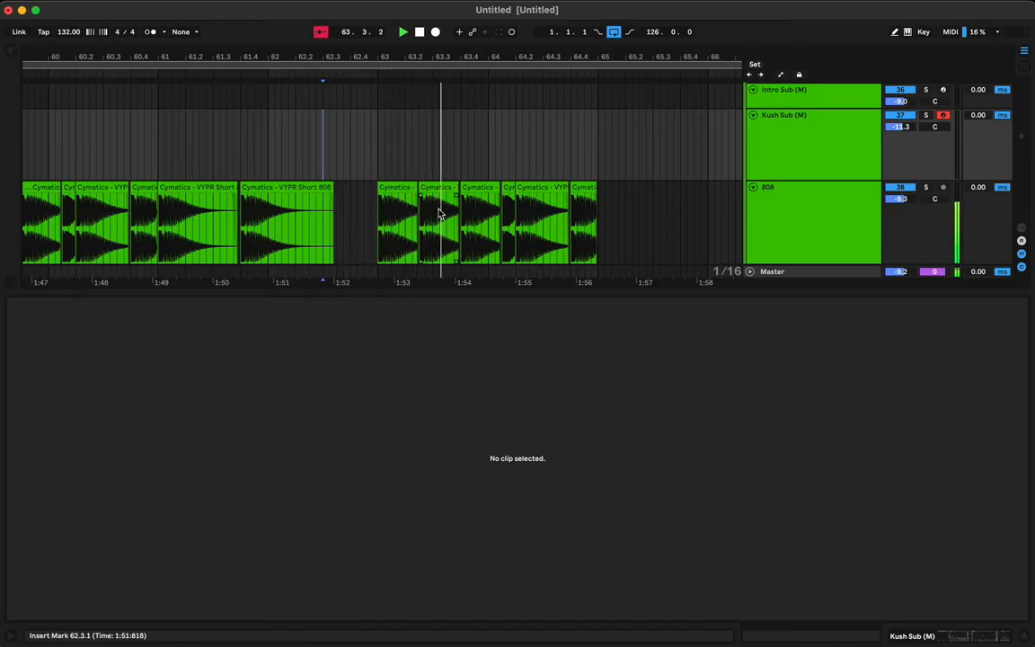
Shorten the 808 clip at 63.2.3 to end at 63.3.3 and fill the gap up to 63.4.1 with two sixteenth-note 808 slices
left_click(404, 201)
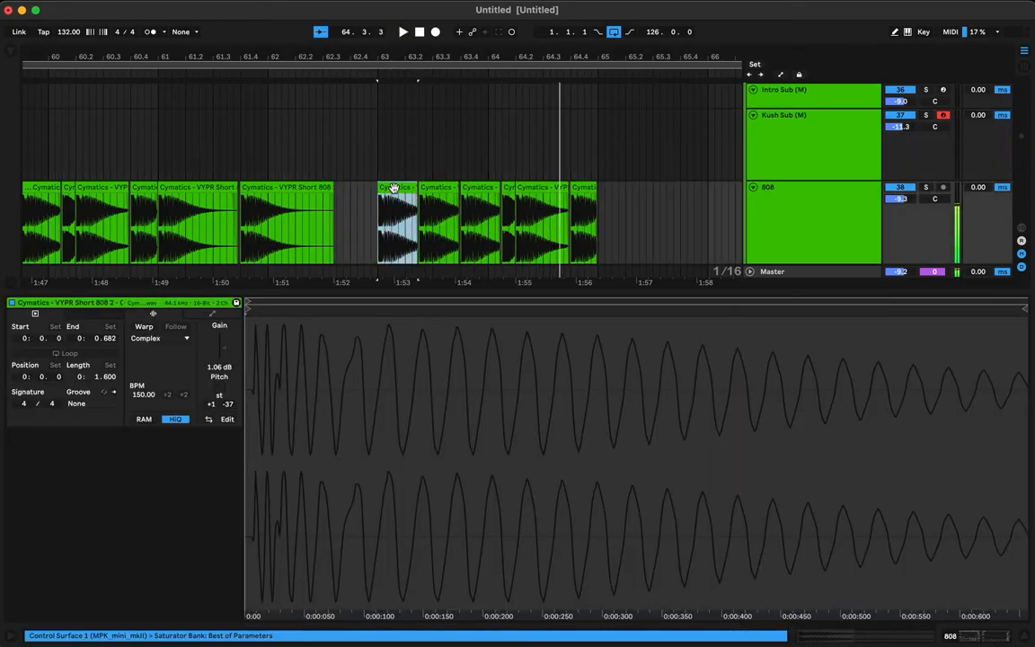
left_click(477, 190)
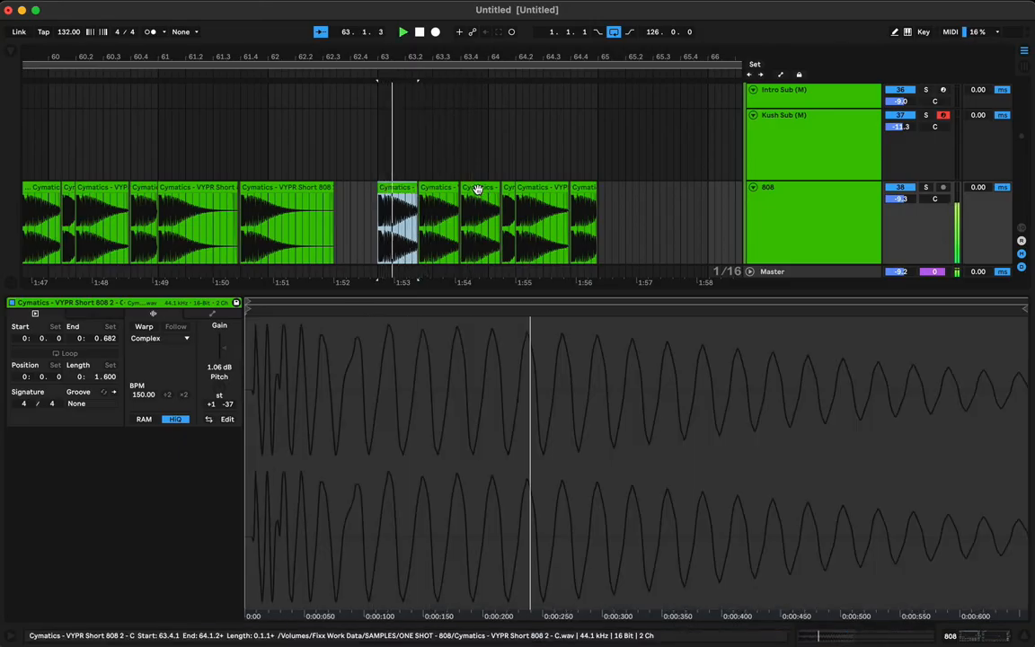
key("space")
left_click_drag(463, 188, 472, 190)
left_click_drag(475, 191, 483, 195)
left_click(441, 188)
key("space")
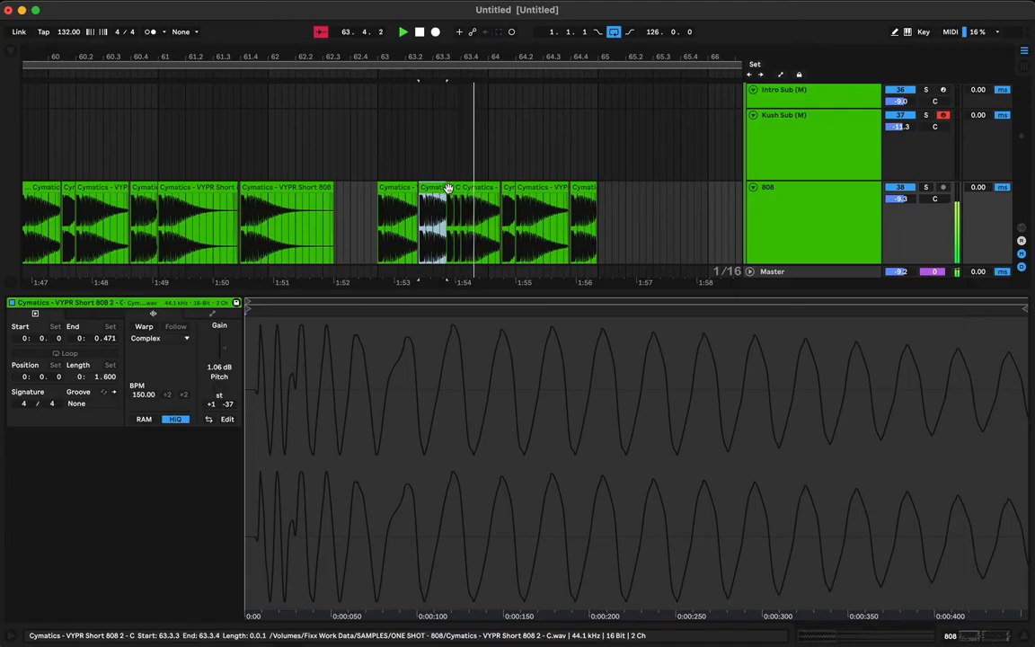
Shorten the 808 clip at 64.2.1 to end at 64.3.1 and place three eighth-note 808 slices from 64.3.3 to 65.1.1
left_click(393, 192)
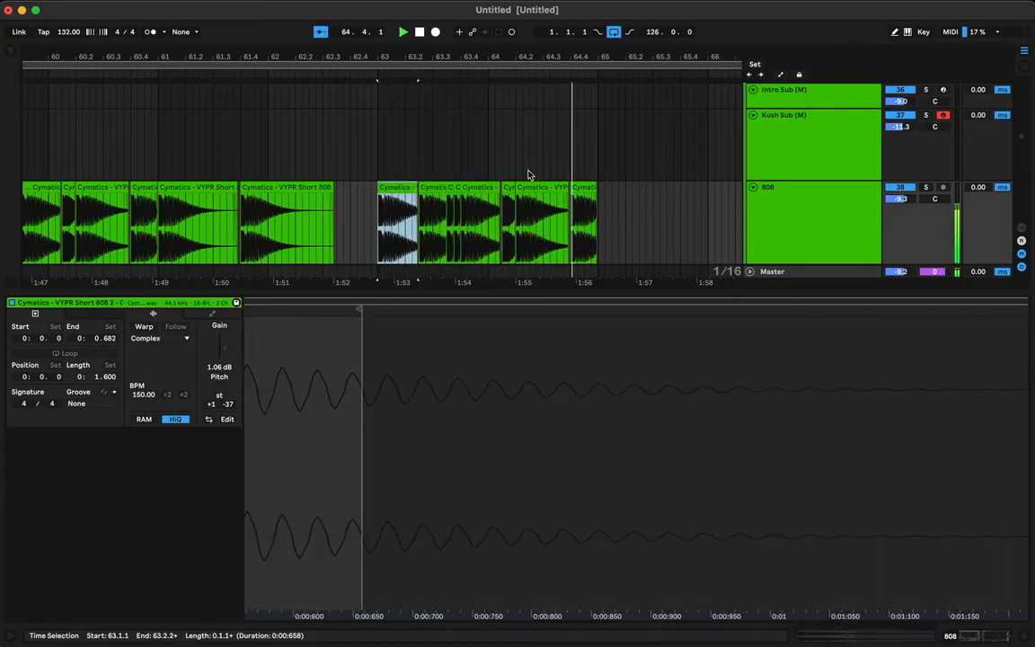
key("space")
key("space")
left_click(562, 188)
left_click_drag(562, 188, 543, 188)
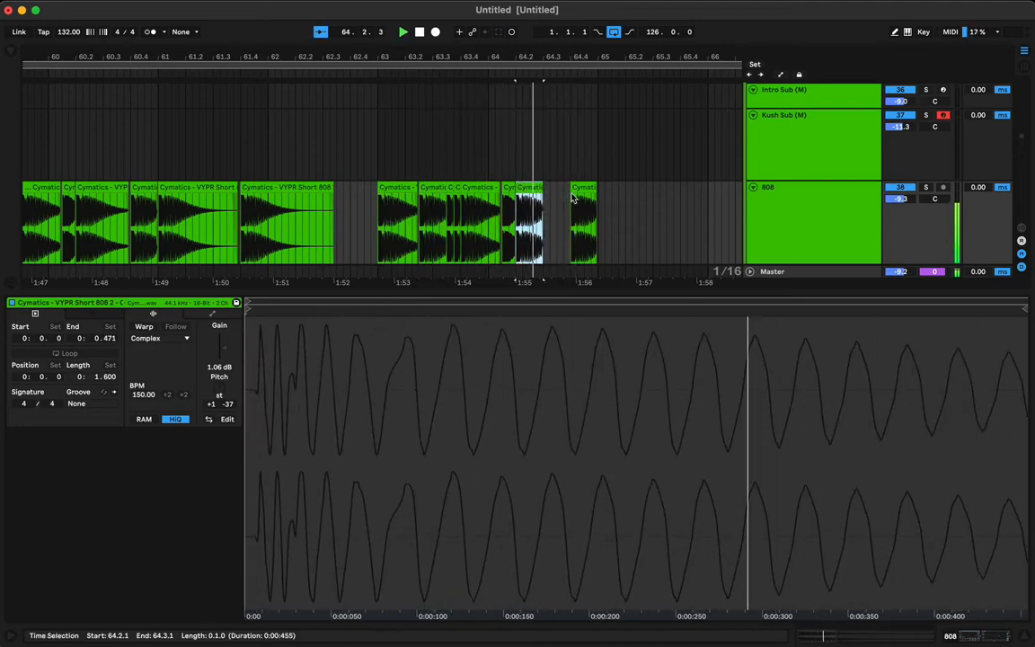
left_click(574, 198)
left_click_drag(569, 191, 597, 188)
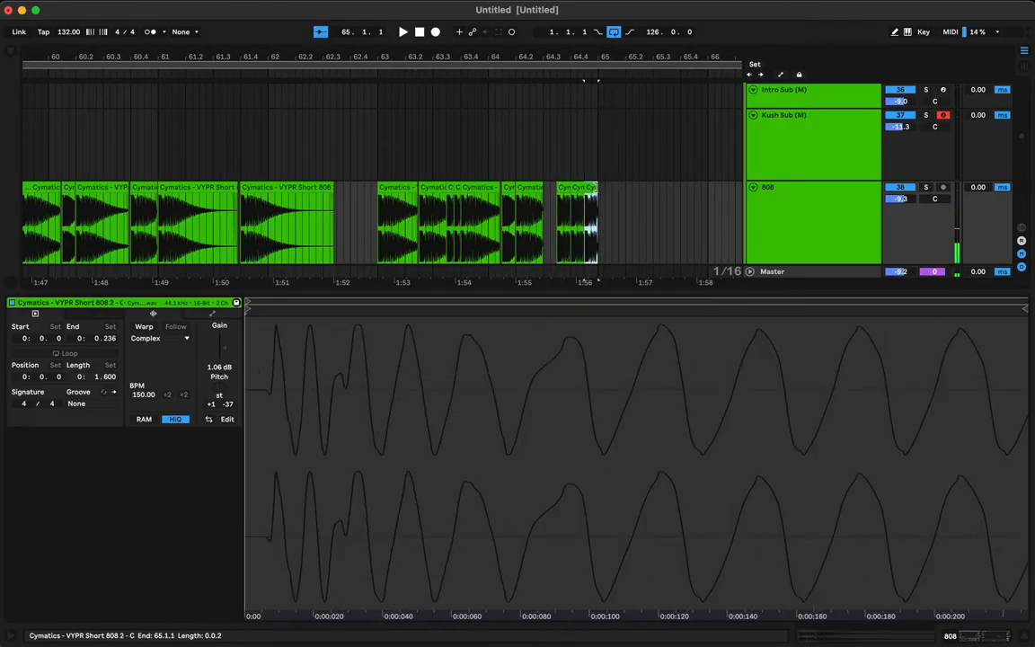
Add sixteenth-note kick hits at 63.3.3 and 63.3.4 on the Ghost Kick and lower Main Kick tracks, and play back from 63.2.3
scroll(443, 201, "up", 10)
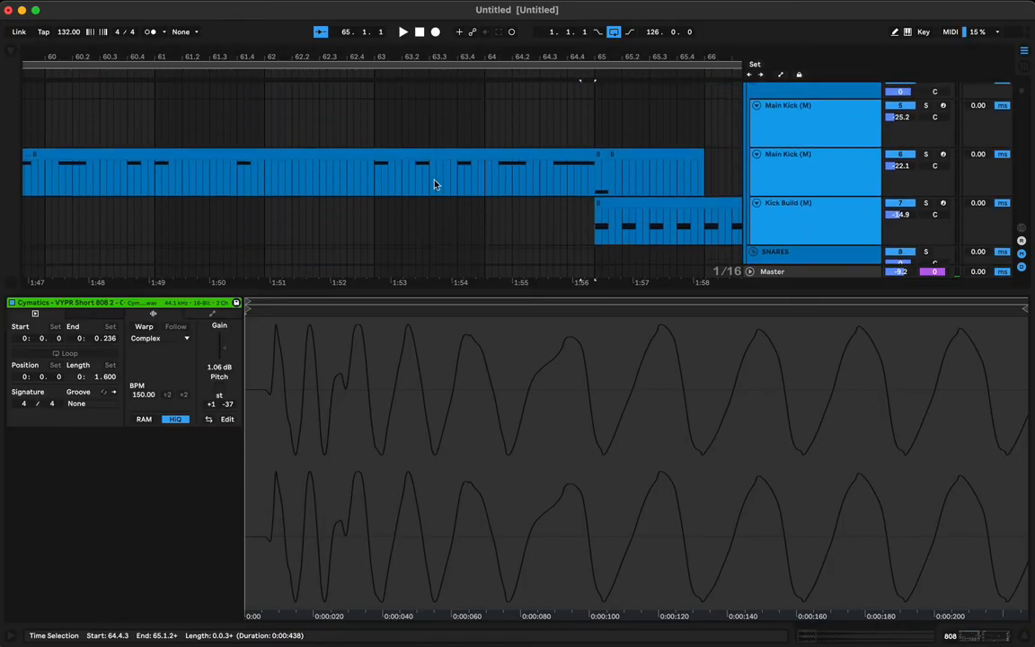
left_click(380, 177)
key("space")
scroll(418, 177, "up", 4)
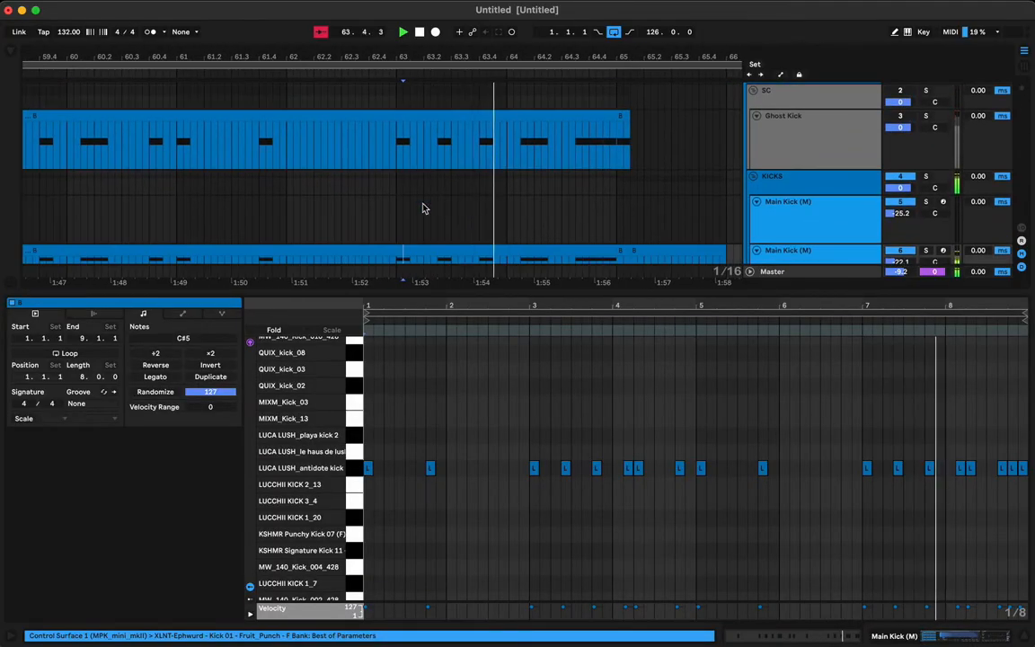
scroll(449, 210, "down", 3)
key("space")
mouse_move(481, 210)
left_mouse_down()
mouse_move(495, 94)
mouse_move(490, 86)
mouse_move(483, 117)
mouse_move(469, 106)
left_mouse_up()
left_click(438, 133)
key("space")
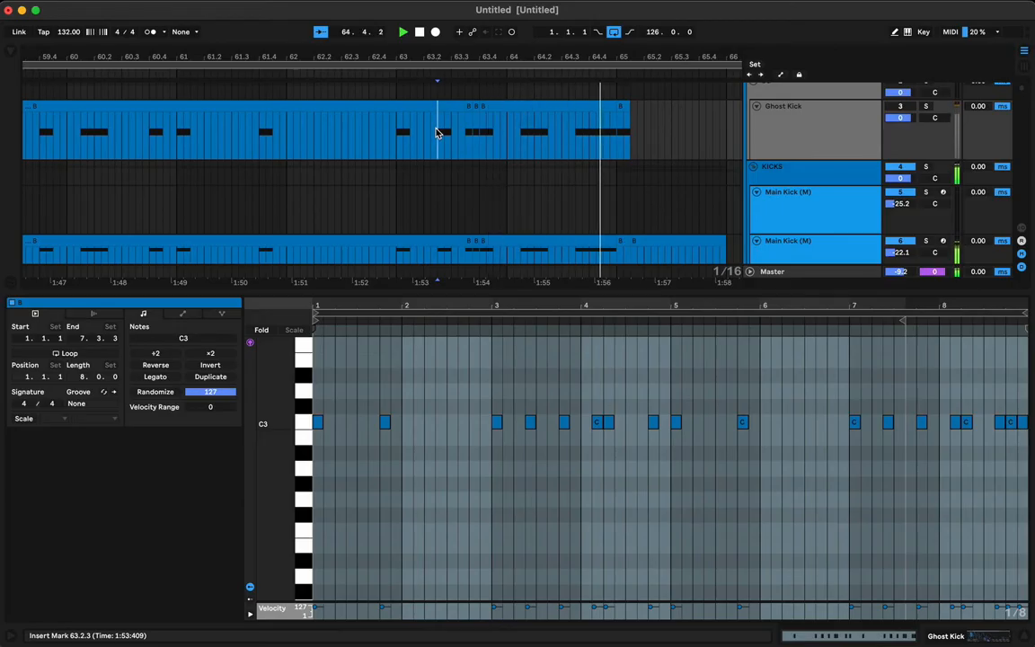
key("space")
key("space")
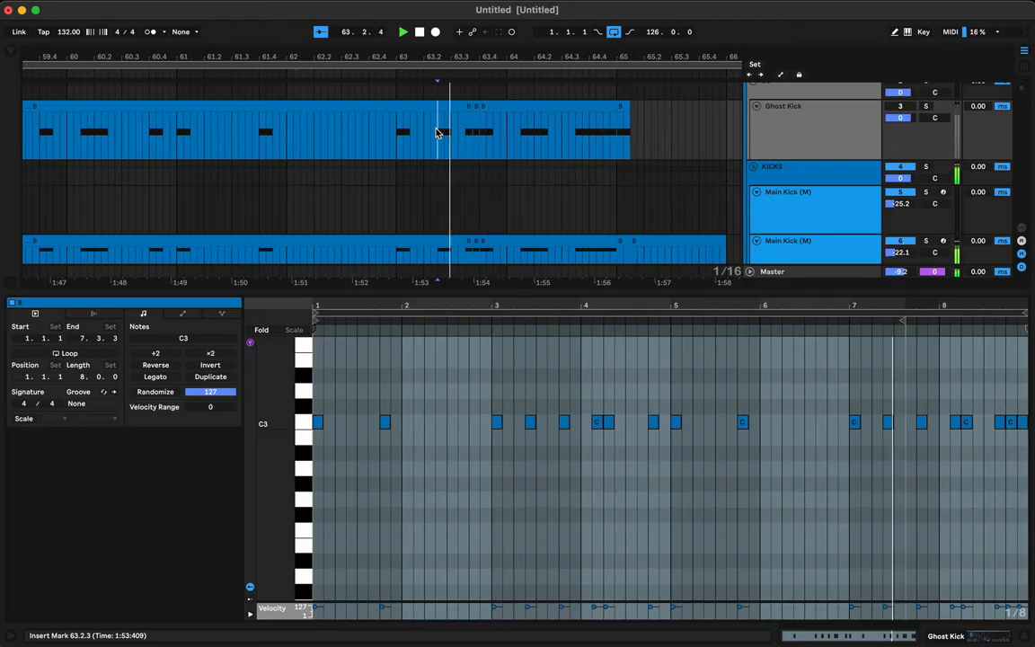
Close the clip's detail view, show the wider arrangement, and play it back from 44.3.1
double_click(492, 289)
left_click_drag(471, 57, 476, 45)
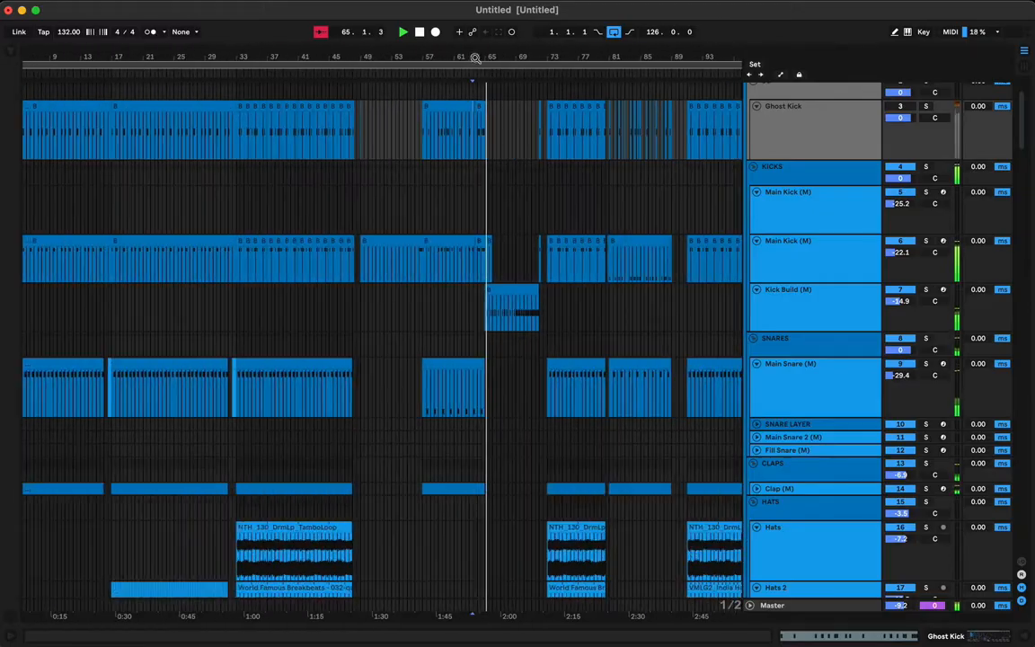
key("space")
left_click(326, 210)
key("space")
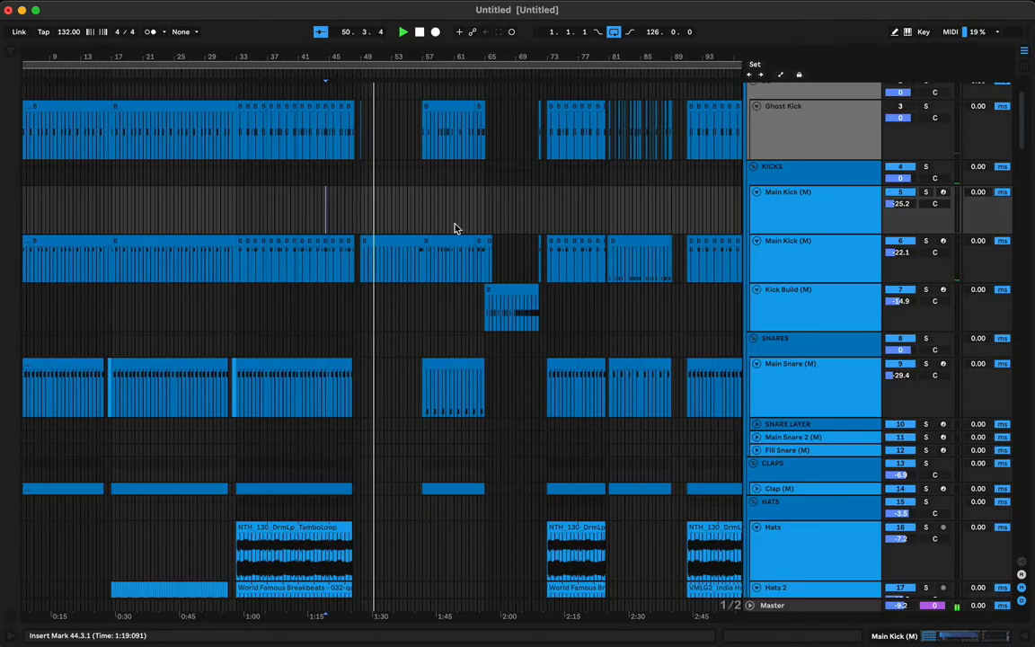
Copy the second vocal clip on the Pre Drop Vox track to 57.1.1
scroll(455, 228, "down", 15)
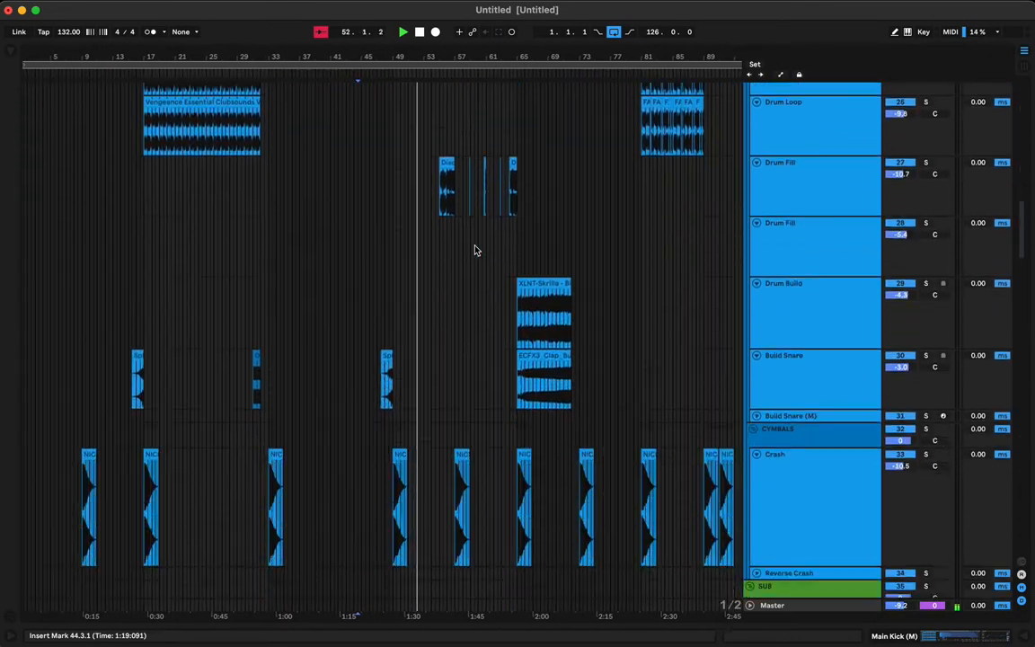
scroll(476, 251, "down", 5)
right_click(476, 251)
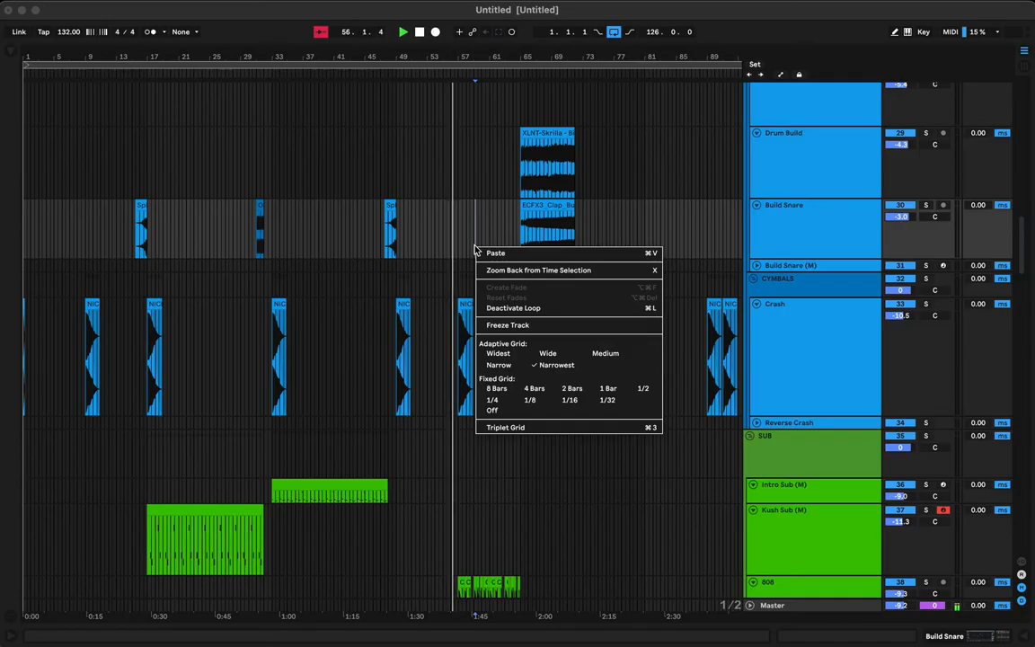
left_click(483, 181)
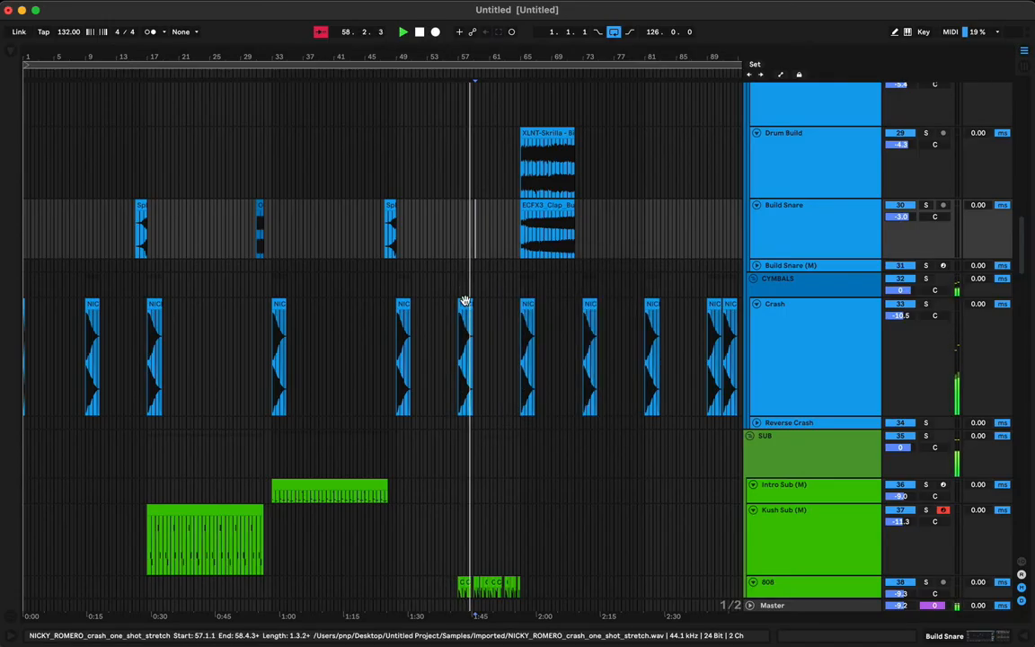
scroll(460, 296, "down", 15)
scroll(465, 306, "down", 15)
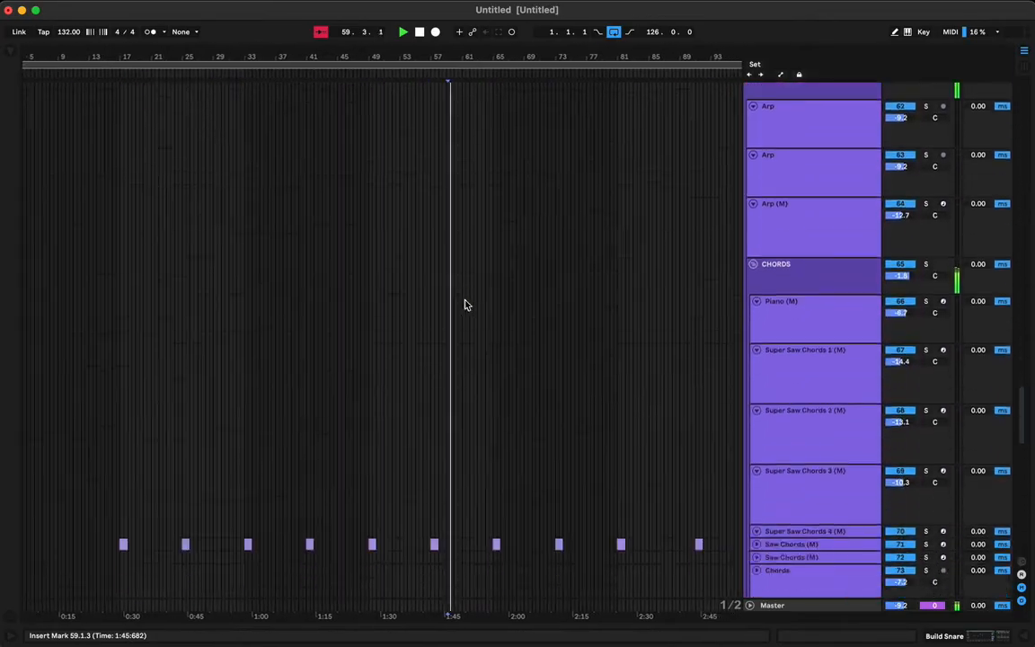
scroll(464, 305, "down", 5)
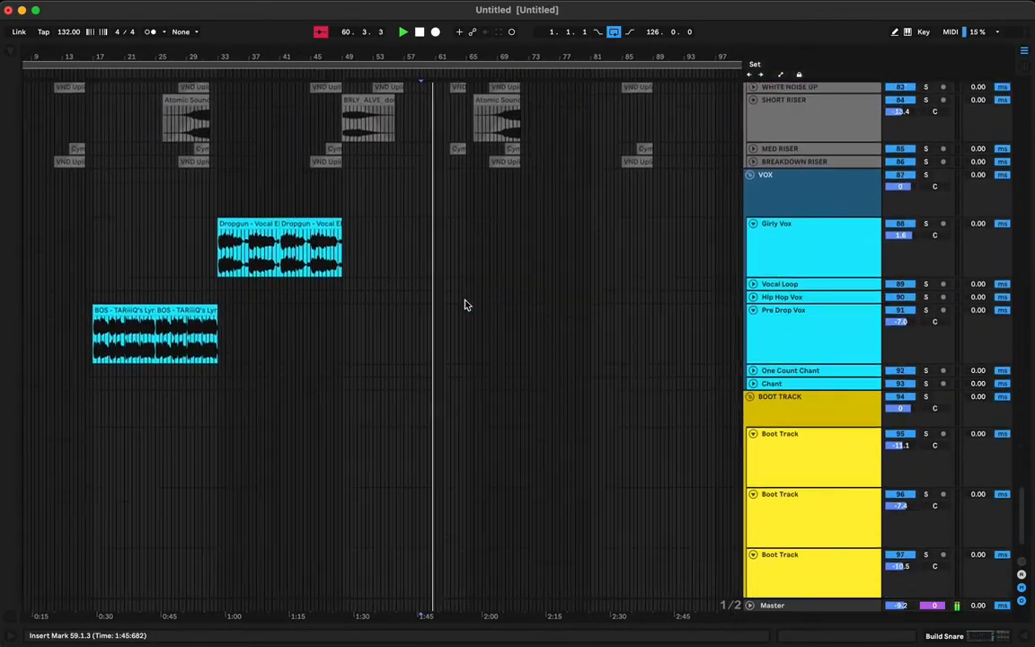
left_click(173, 273)
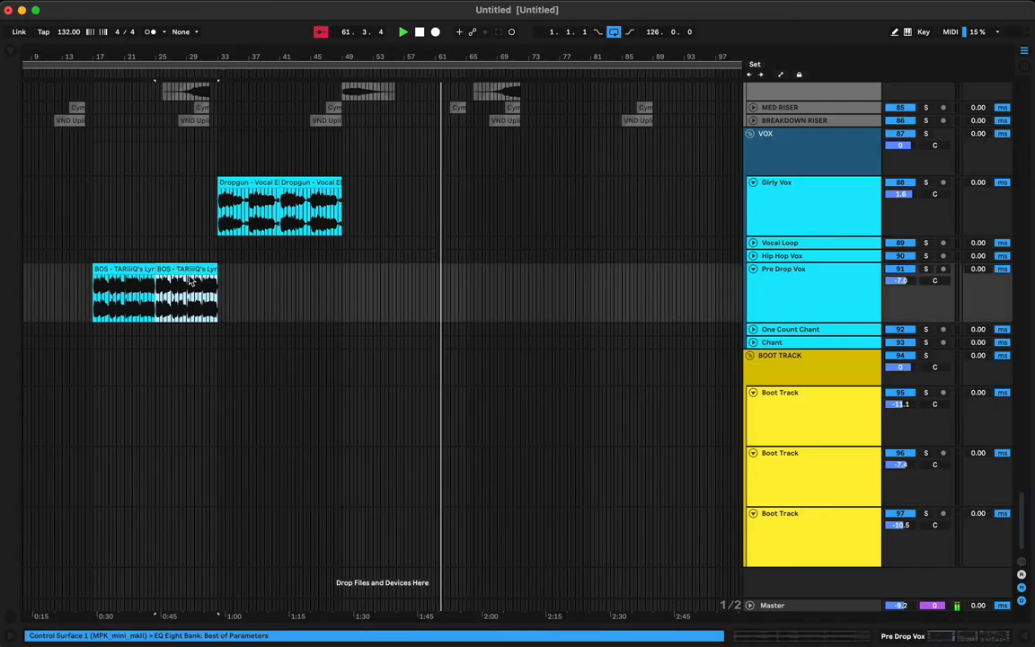
left_click_drag(183, 267, 434, 287)
Play back the arrangement with the copied vocal from 52.1.1, and again from 56.1.1
left_click(366, 304)
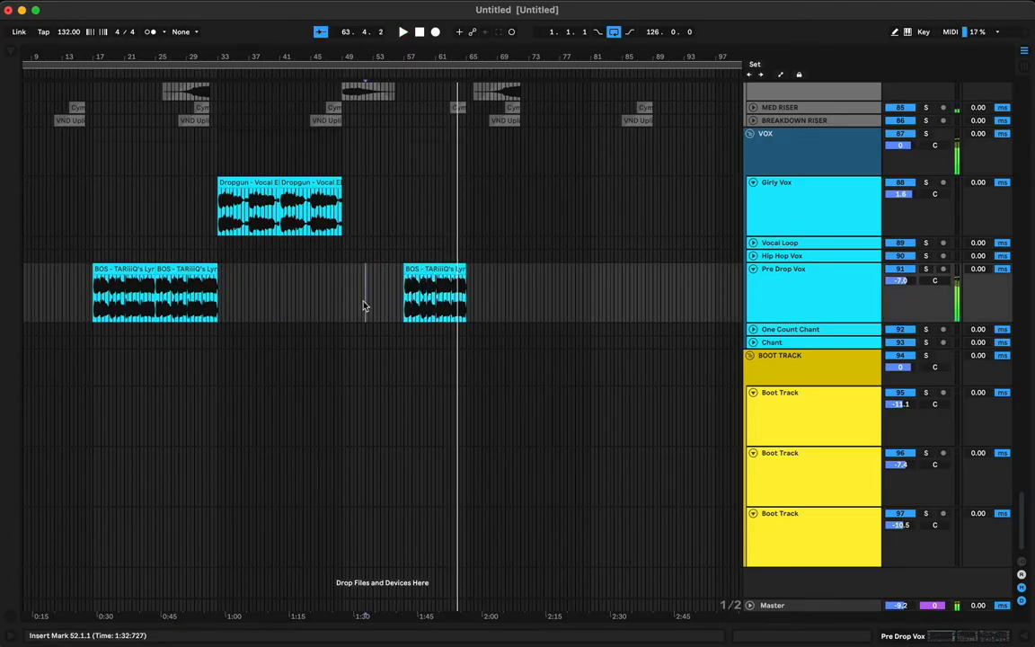
key("space")
key("space")
left_click(399, 288)
key("space")
key("space")
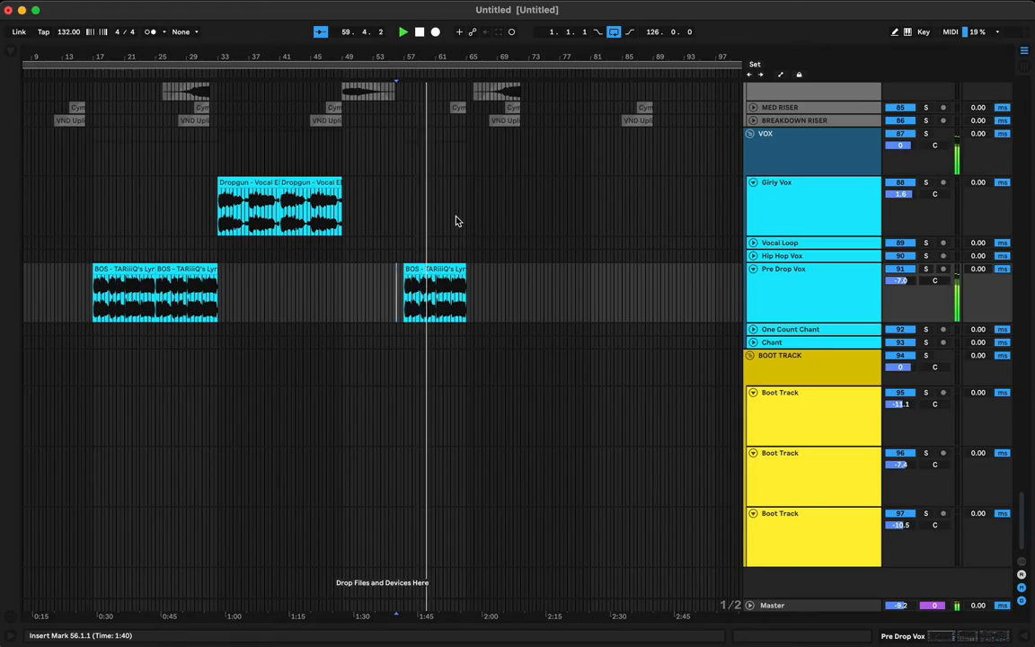
Examine the effect chains of the Pre Drop Vox and Girly Vox tracks while the copied vocal plays
left_click(438, 271)
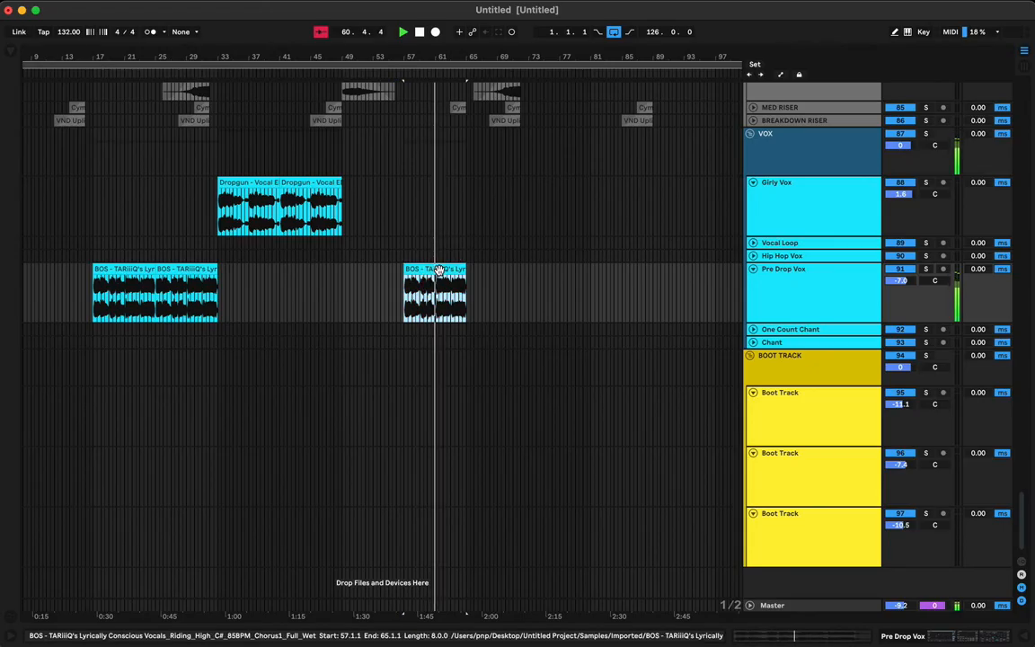
key("shift+Tab")
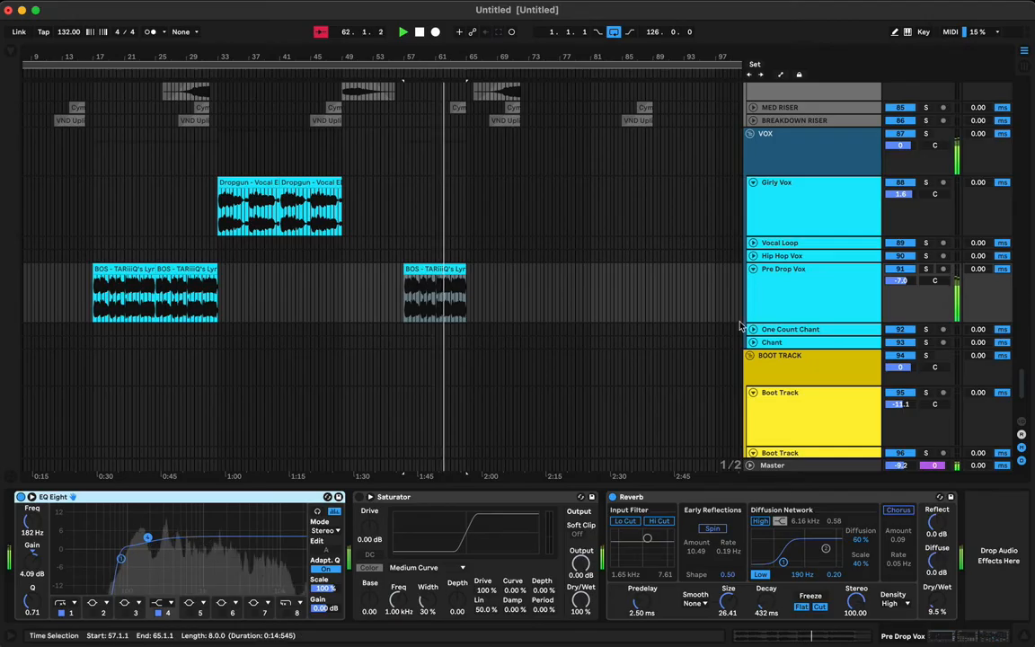
left_click(749, 206)
scroll(762, 618, "right", 5)
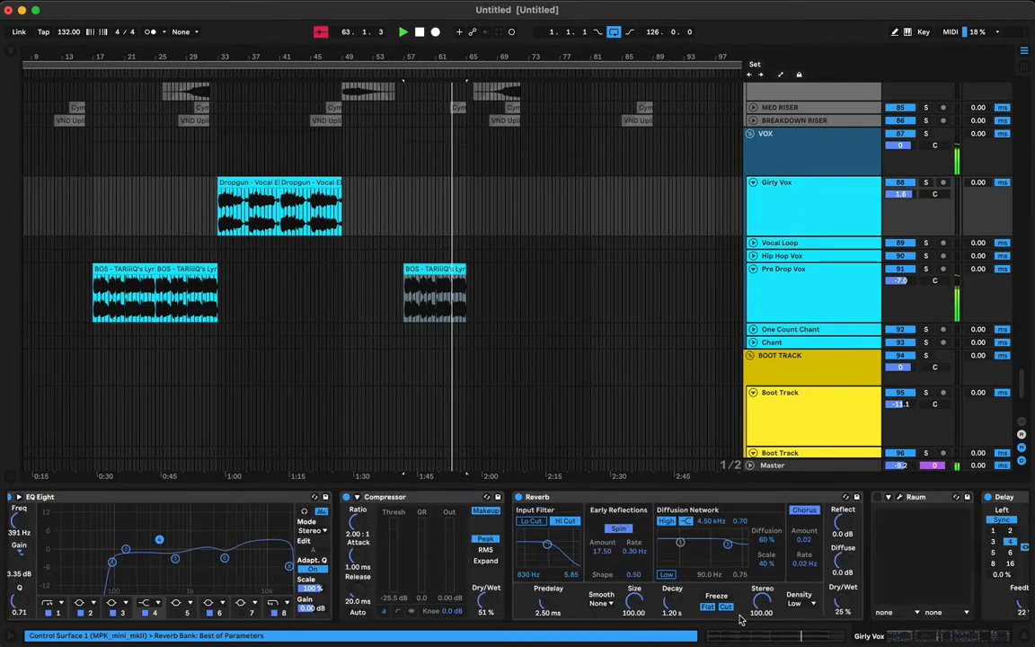
scroll(763, 544, "left", 2)
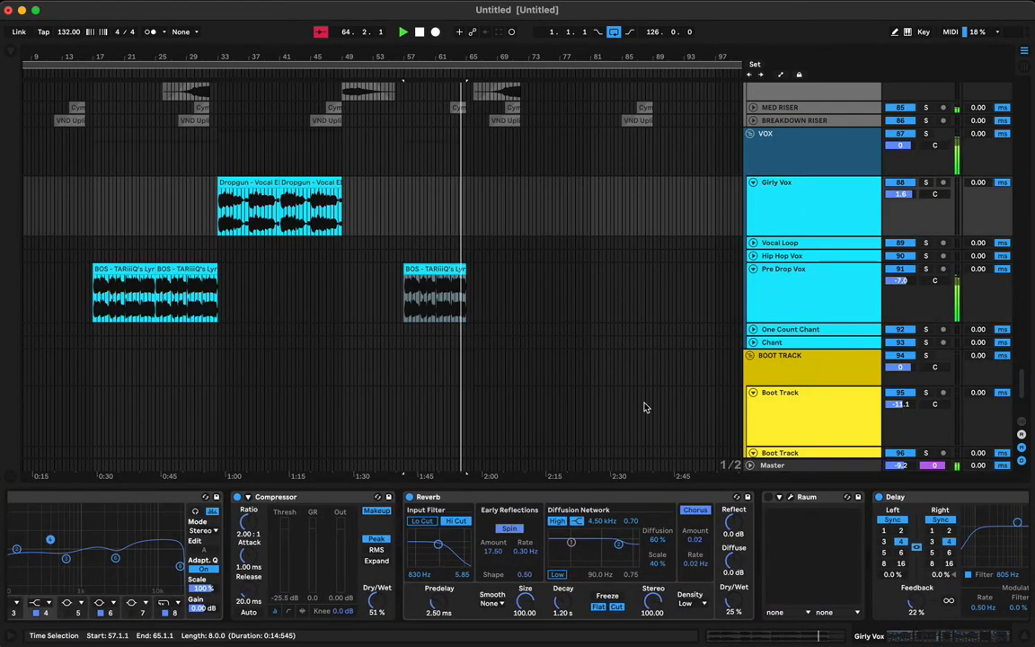
scroll(642, 406, "up", 2)
scroll(643, 407, "left", 2)
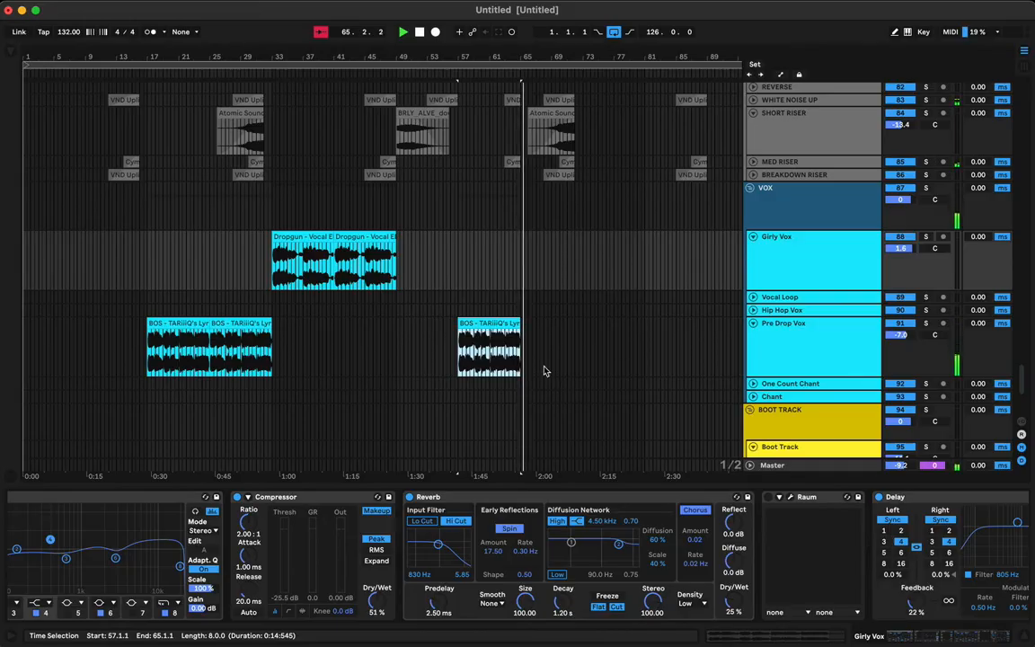
Load the Cymatics - Multiband Chorus Distortion rack from the User Library onto the Pre Drop Vox track
left_click(446, 341)
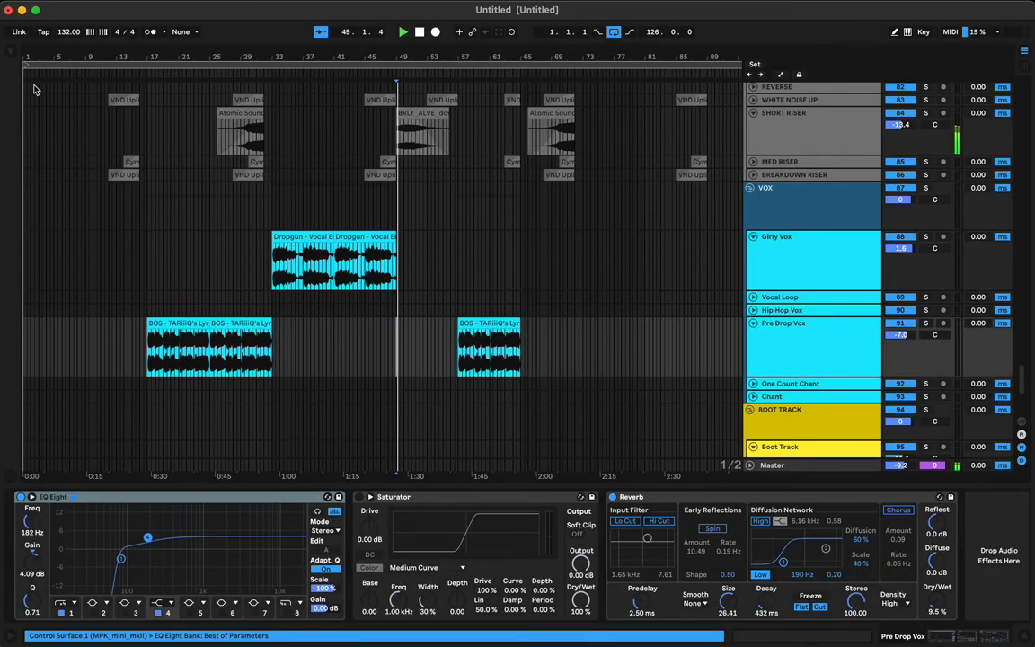
left_click(14, 50)
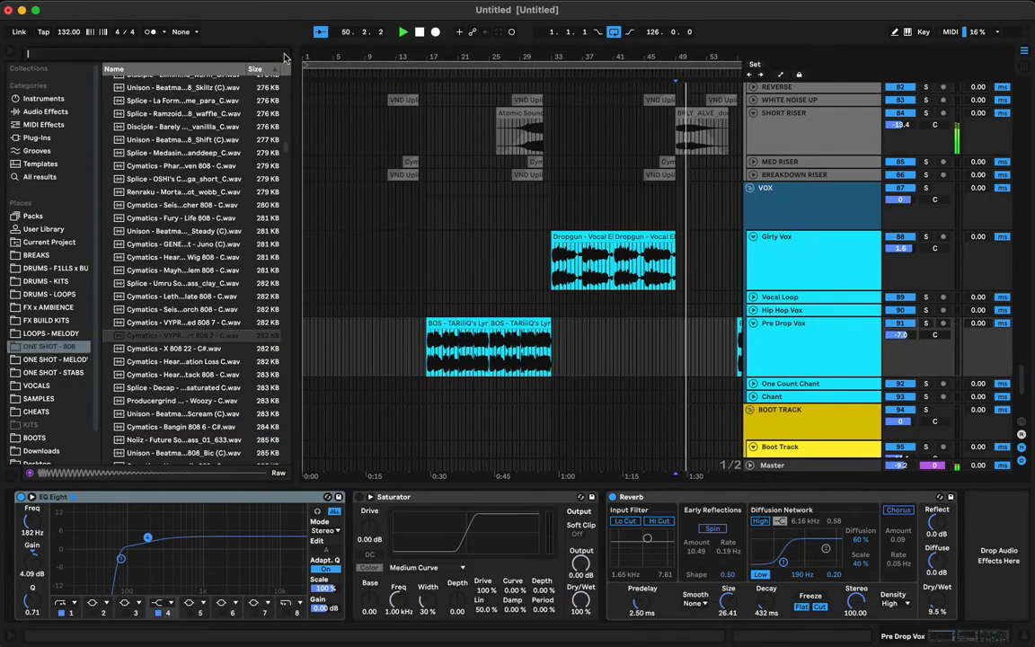
left_click(283, 54)
left_click(43, 216)
scroll(185, 277, "down", 1)
scroll(184, 277, "down", 2)
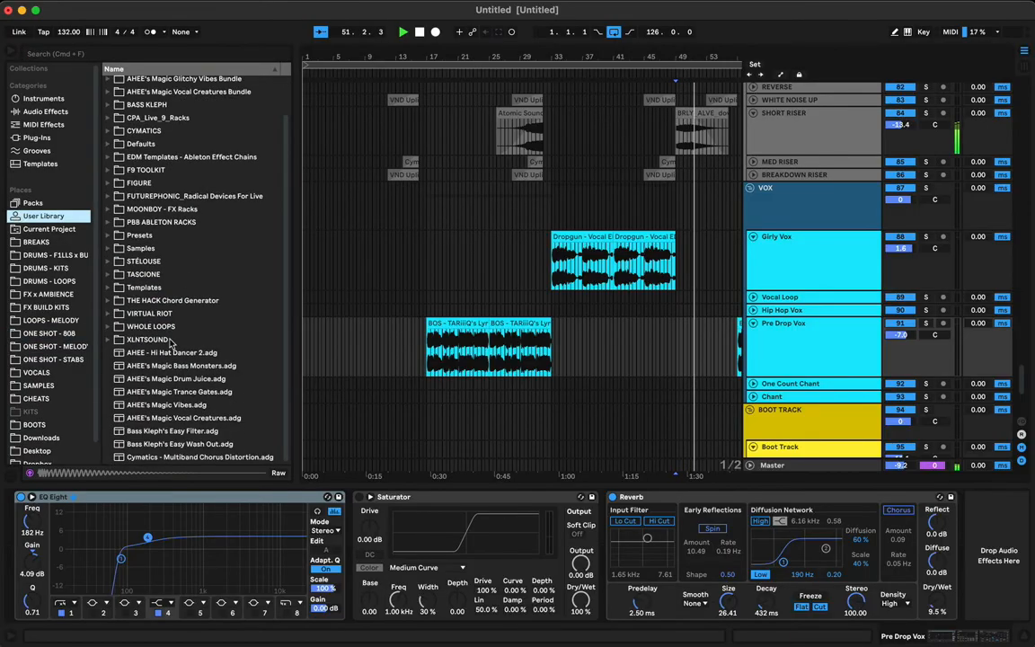
left_click(178, 458)
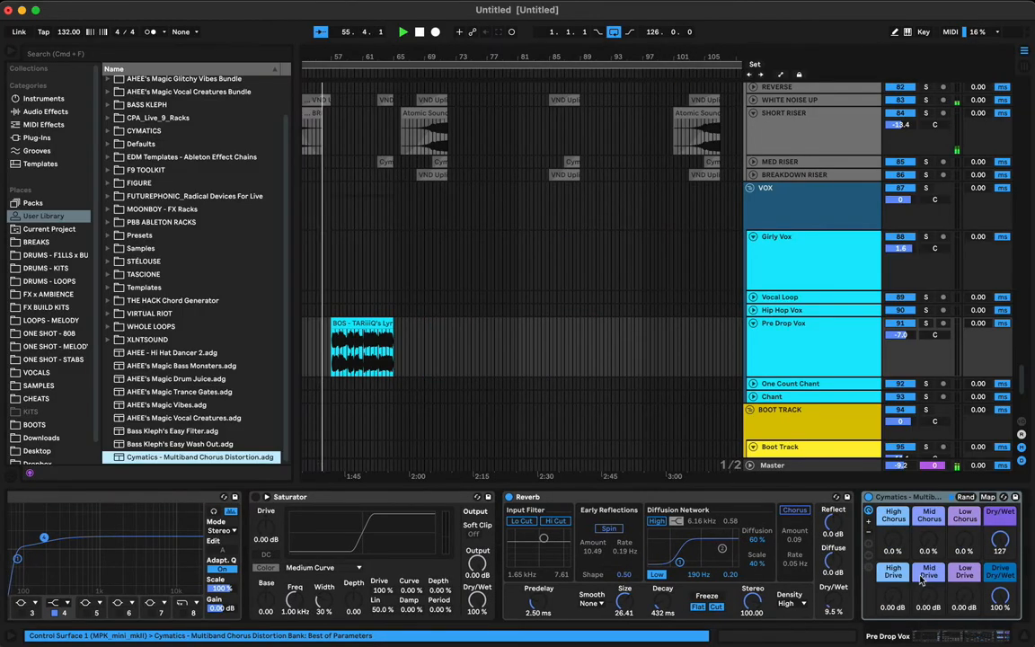
Set the distortion rack's Mid Chorus to 35 % and High Drive to 3.07 dB, and close the browser
left_click(933, 545)
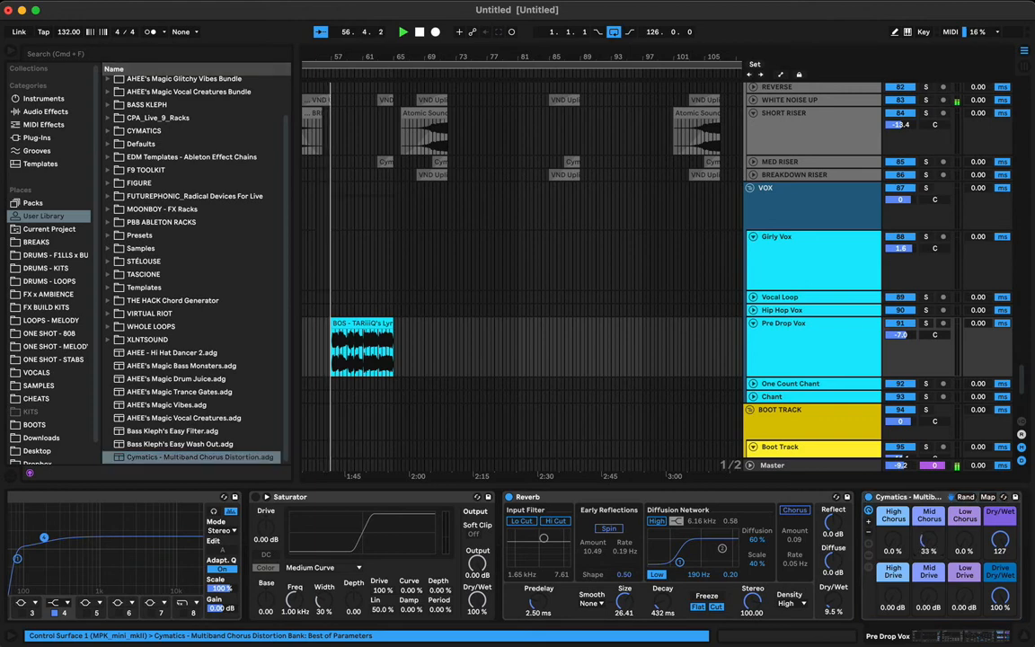
mouse_move(932, 546)
left_mouse_down()
mouse_move(932, 528)
mouse_move(932, 550)
left_mouse_up()
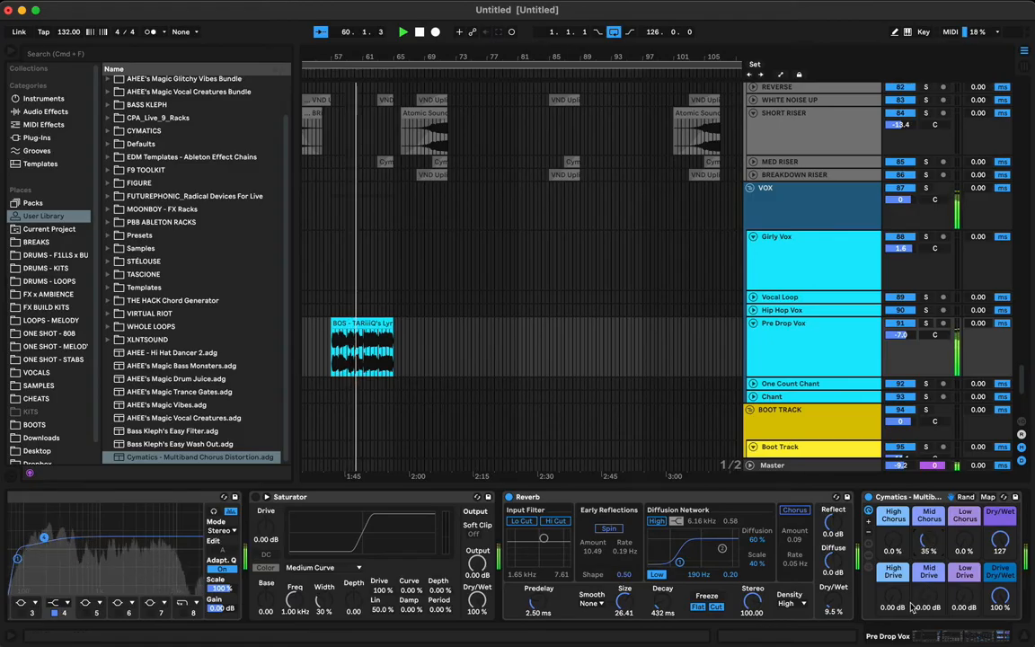
left_click_drag(893, 607, 892, 594)
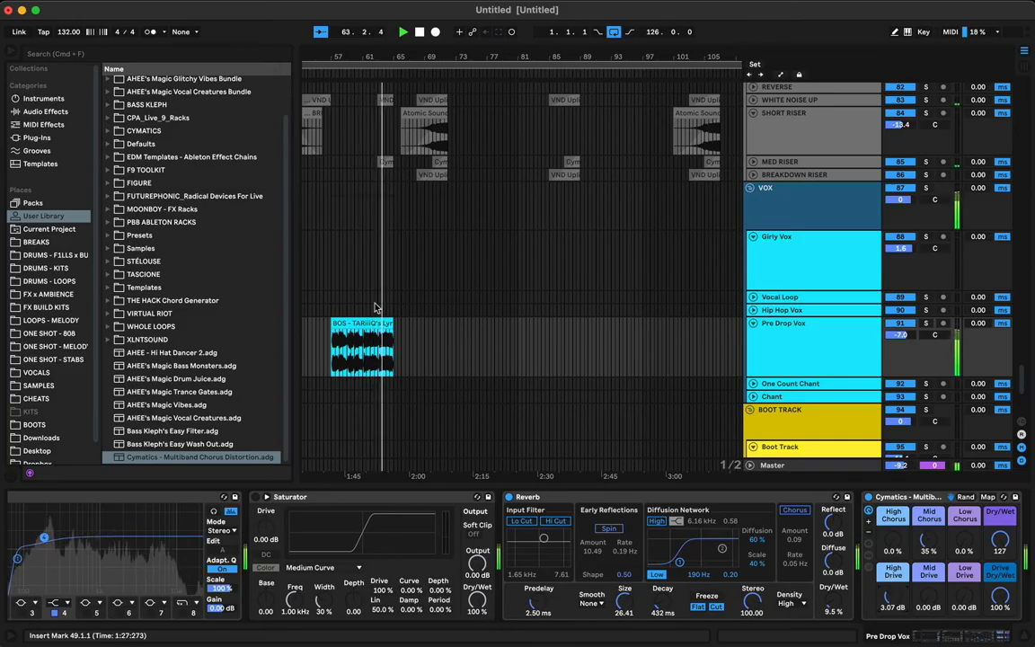
left_click(12, 52)
Play the arrangement from 49.1.1 and look through the FX, synth, bass and sub tracks while it plays
scroll(190, 372, "left", 3)
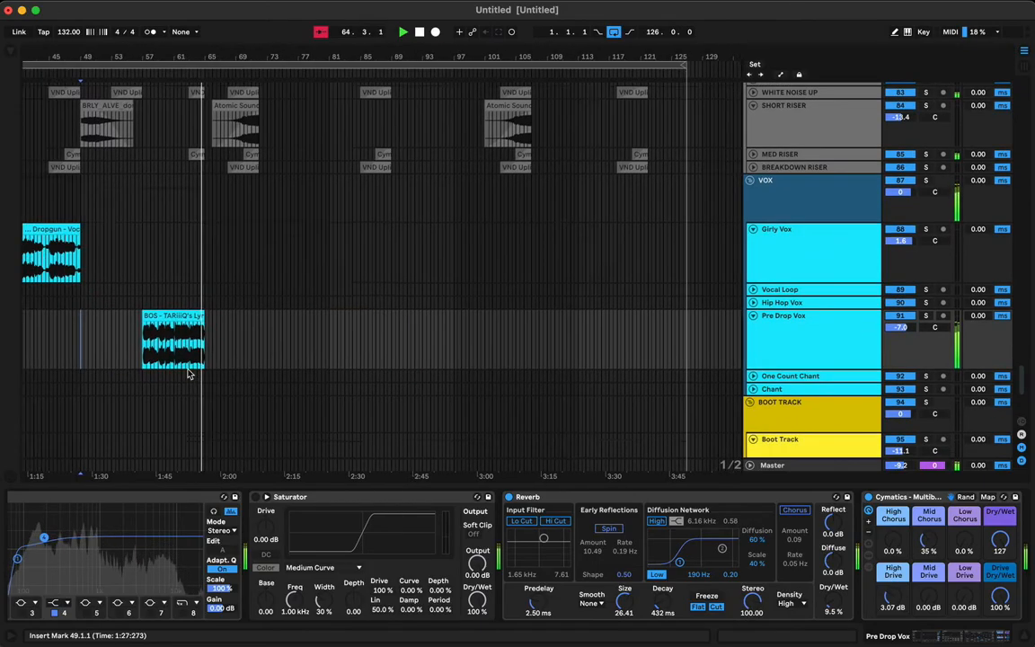
scroll(190, 372, "left", 10)
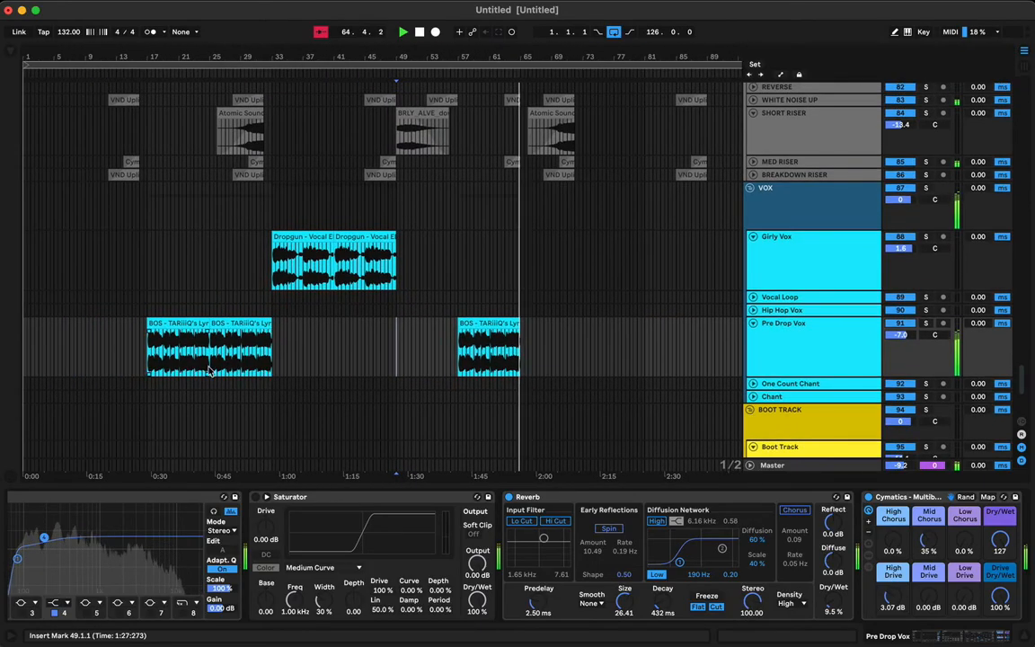
left_click(396, 326)
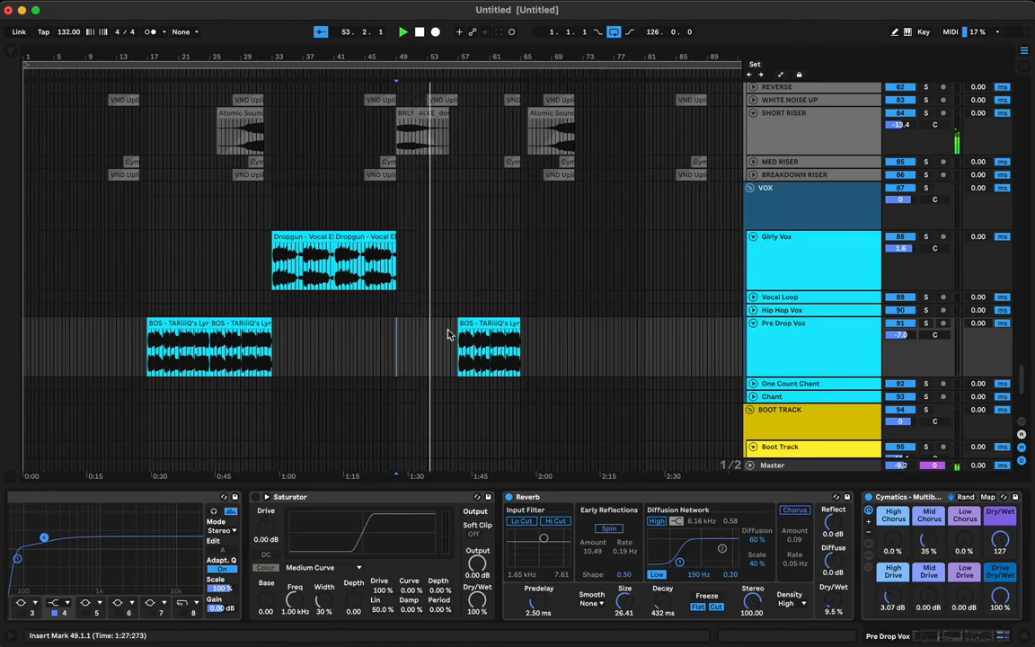
scroll(488, 322, "up", 10)
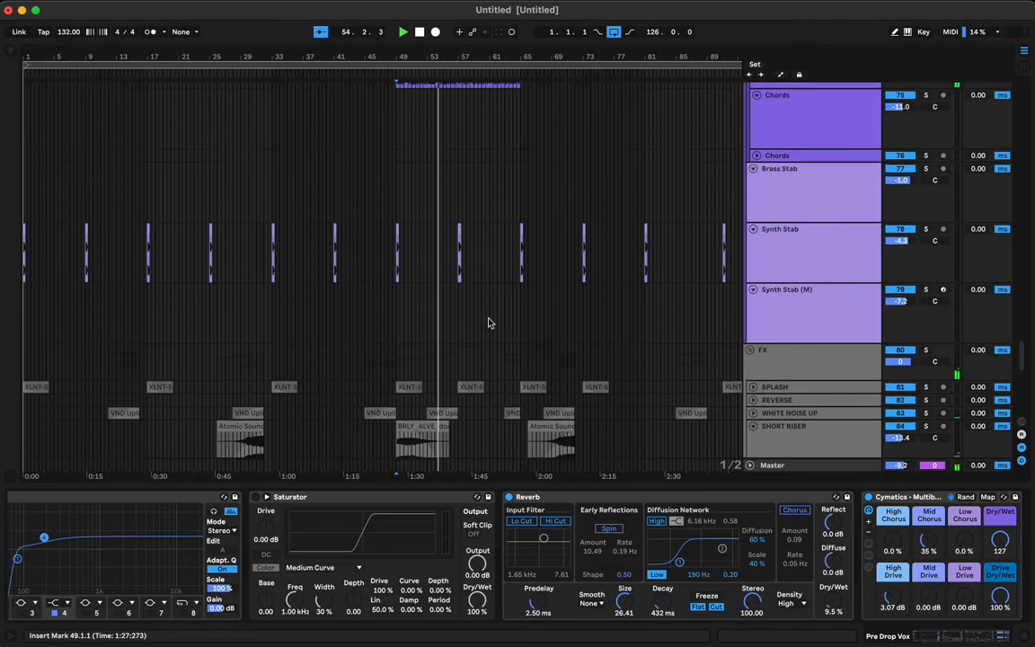
scroll(488, 323, "up", 10)
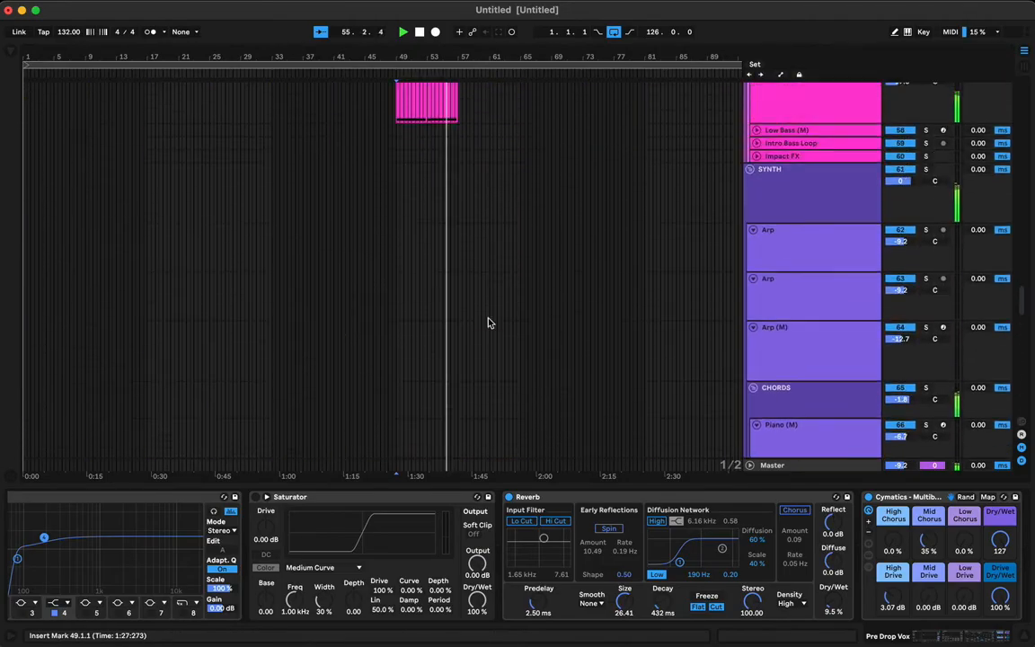
scroll(488, 322, "up", 10)
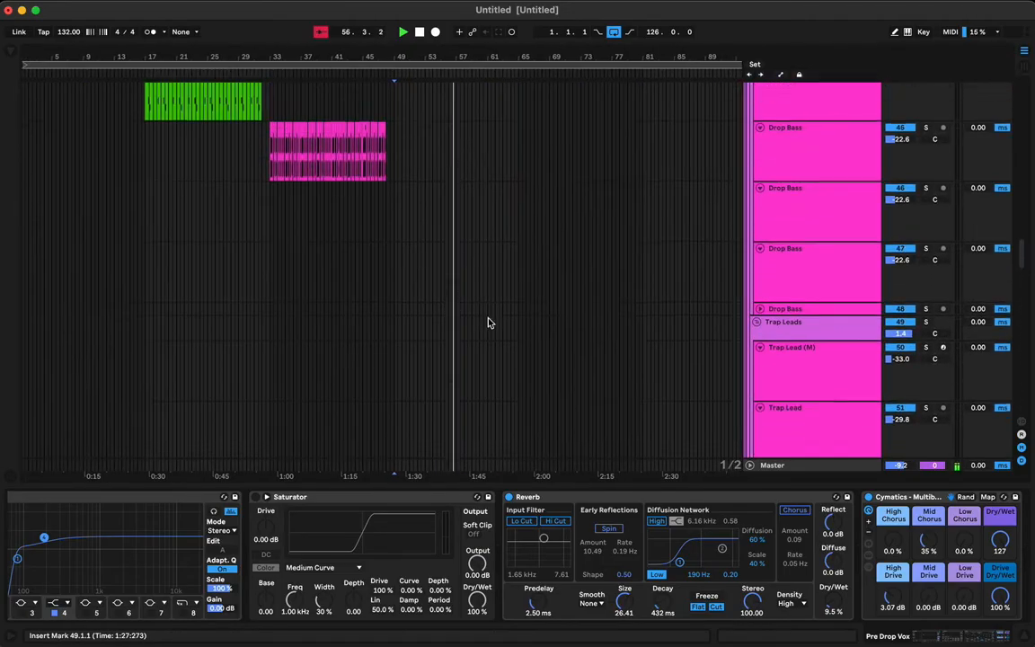
scroll(488, 323, "up", 5)
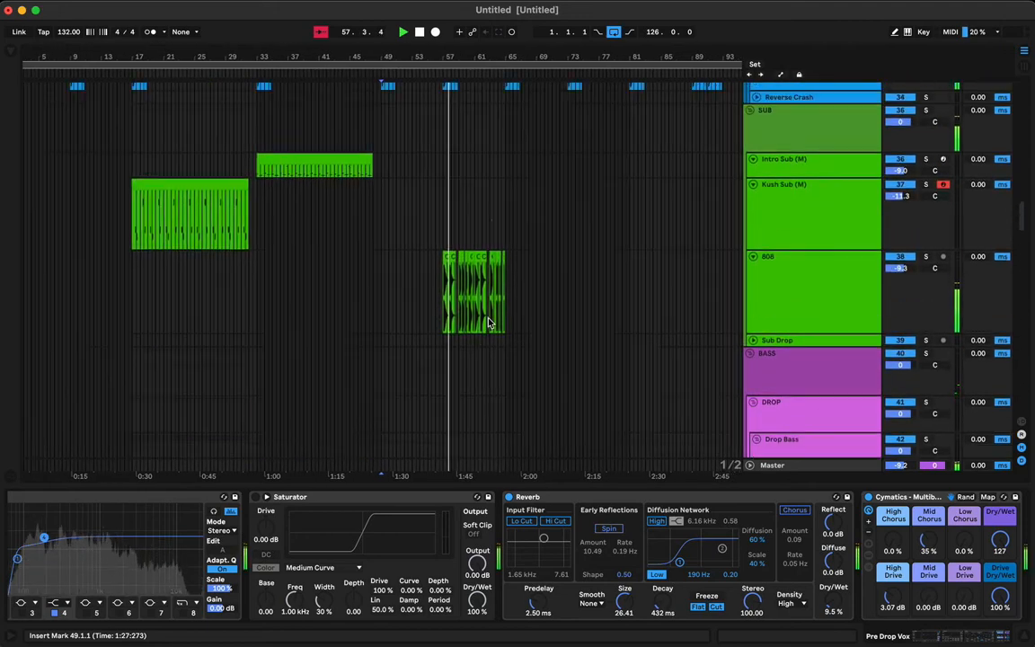
scroll(488, 322, "down", 10)
scroll(488, 323, "down", 10)
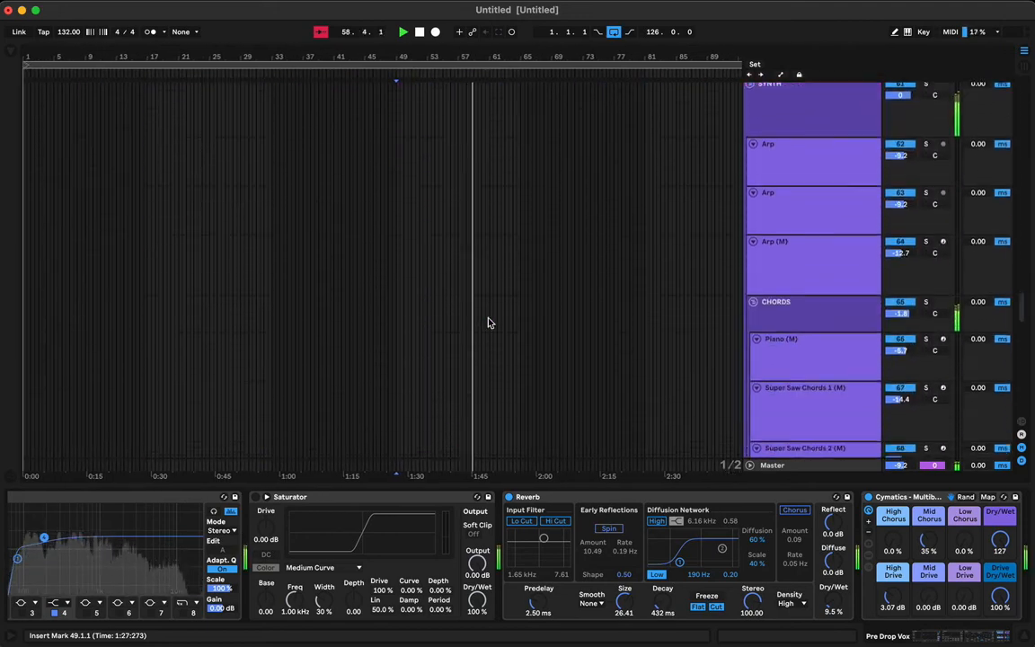
scroll(488, 322, "up", 3)
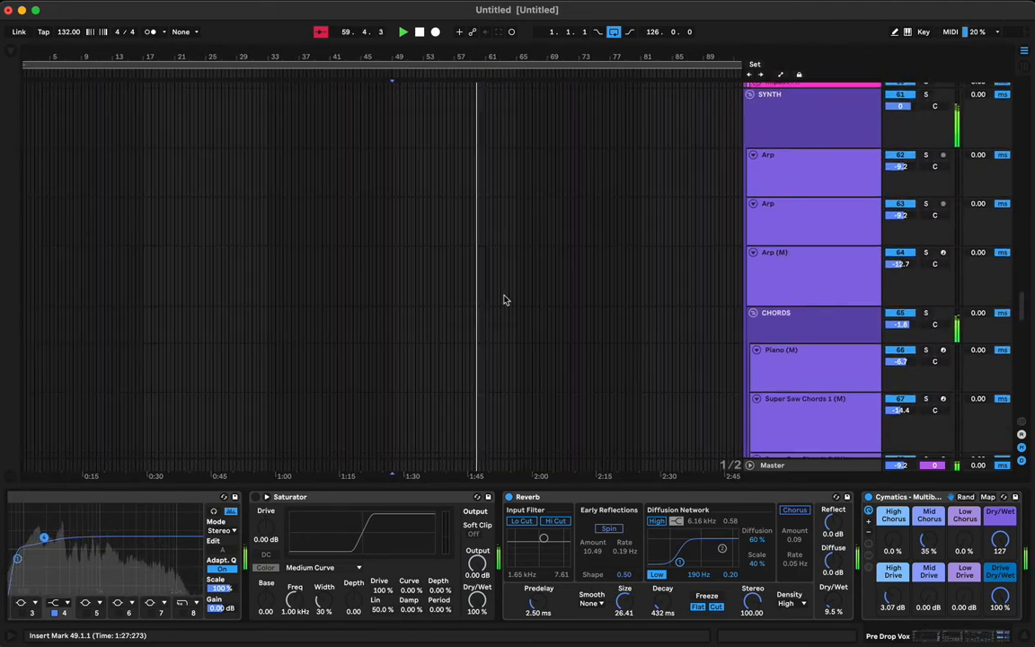
Create a half-bar MIDI clip on the Arp (M) track and position it at 57.1.1
double_click(463, 268)
left_click(476, 223)
left_click(464, 208)
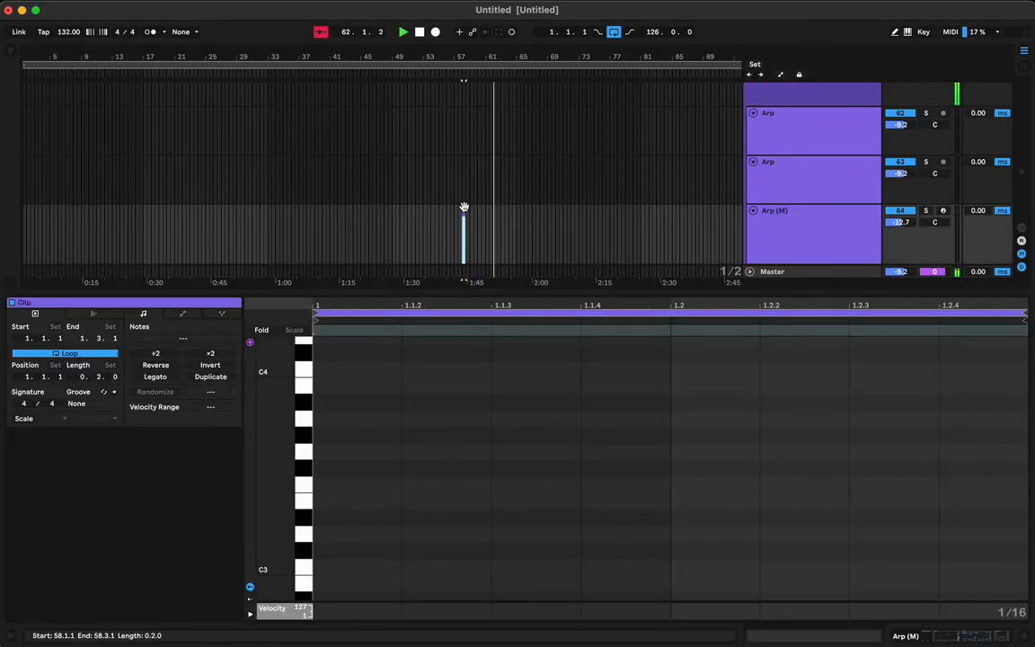
key("Left")
key("Left")
key("space")
key("space")
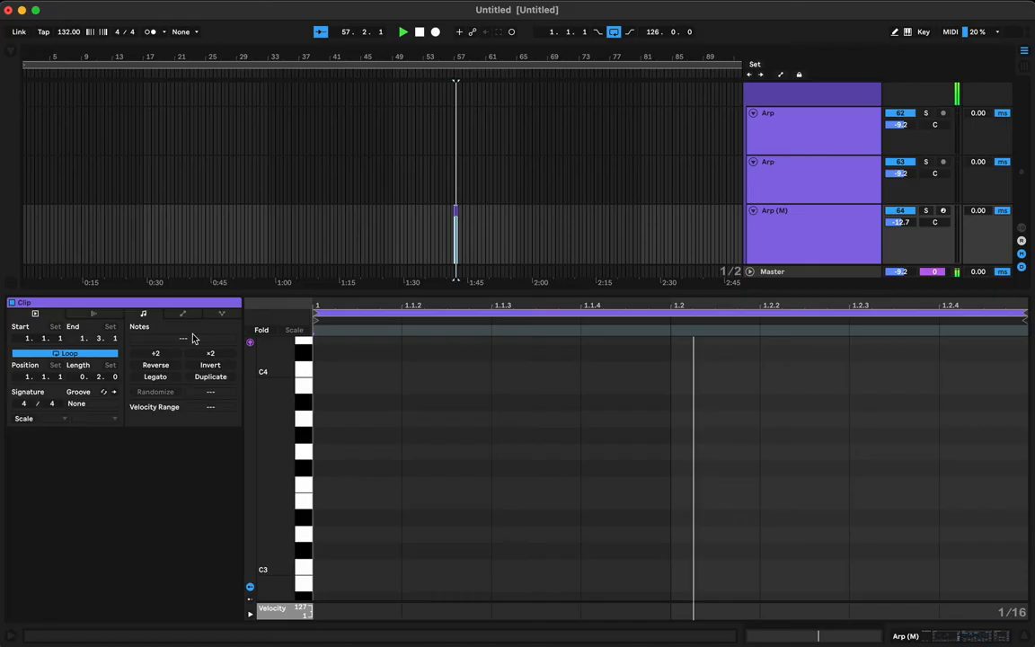
Turn off looping for the Arp (M) clip and extend it to eight bars, ending at 65.1.1
left_click(93, 352)
key("space")
key("space")
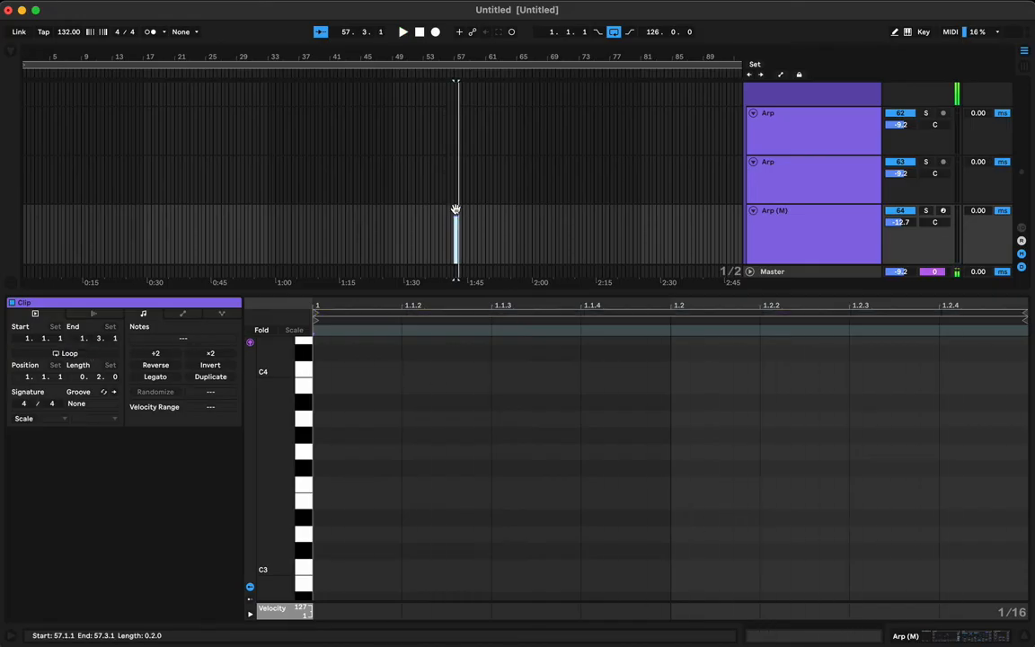
left_click_drag(454, 210, 516, 209)
key("space")
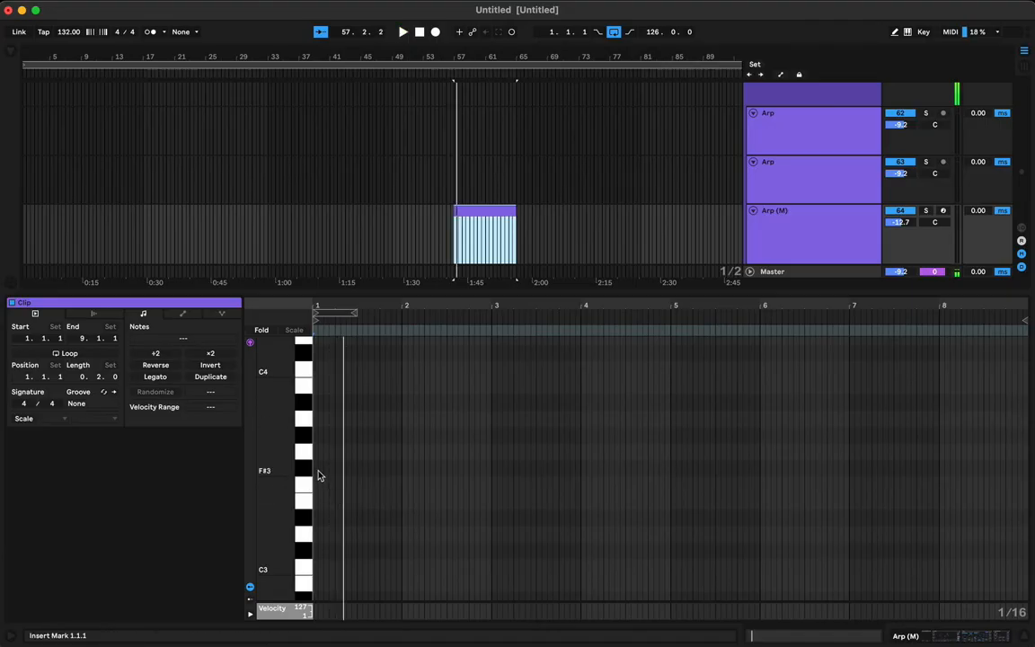
Add a note at the clip's start, tune it to E3 by ear, and lengthen it to two sixteenths
key("space")
double_click(316, 483)
key("Down")
key("Down")
key("Down")
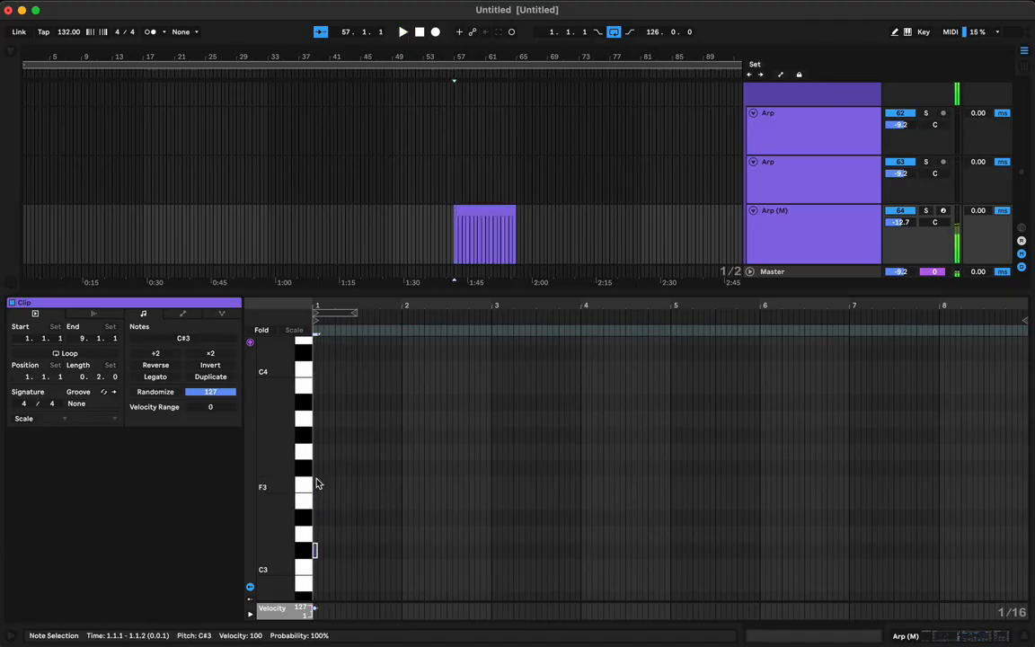
key("space")
key("Up")
key("Up")
key("Up")
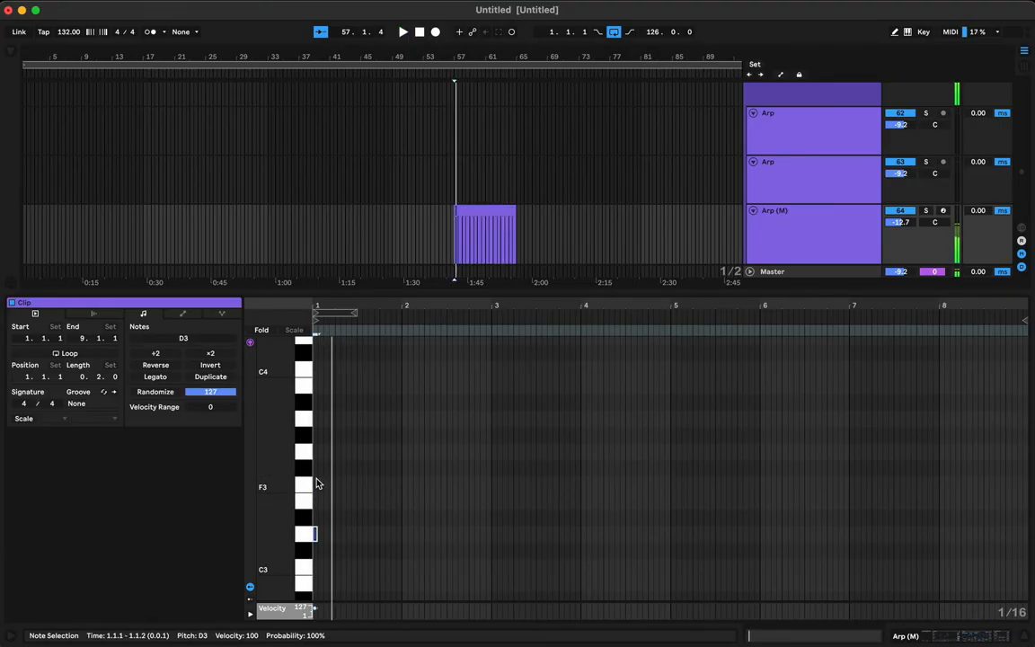
key("shift+Right")
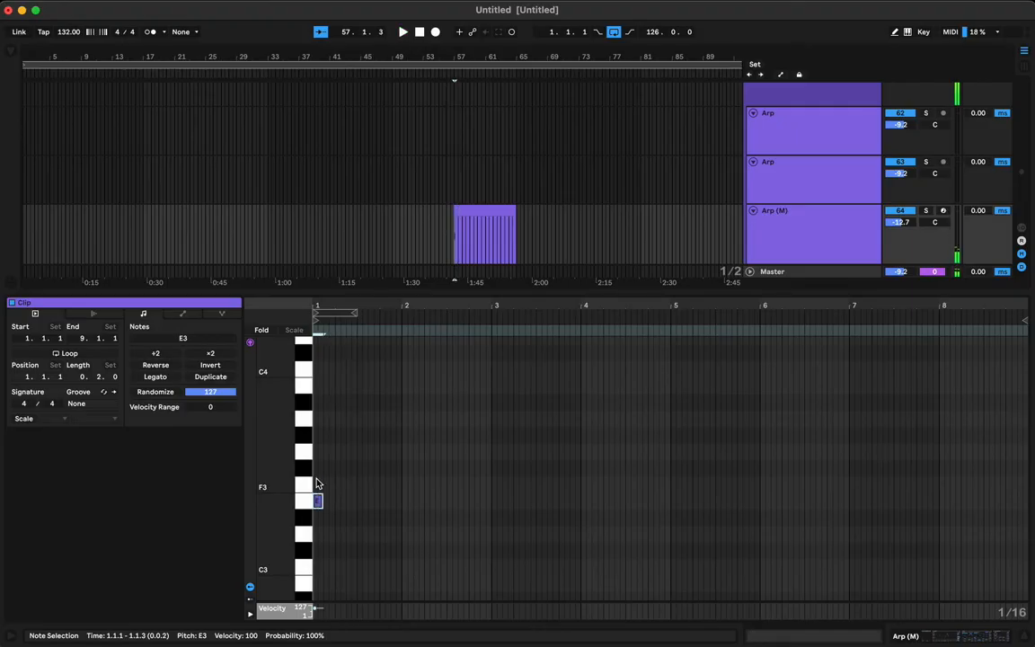
Duplicate the E3 note to 1.3.1, and add matching F#3 notes at 2.1.1 and 2.3.1
key("super+d")
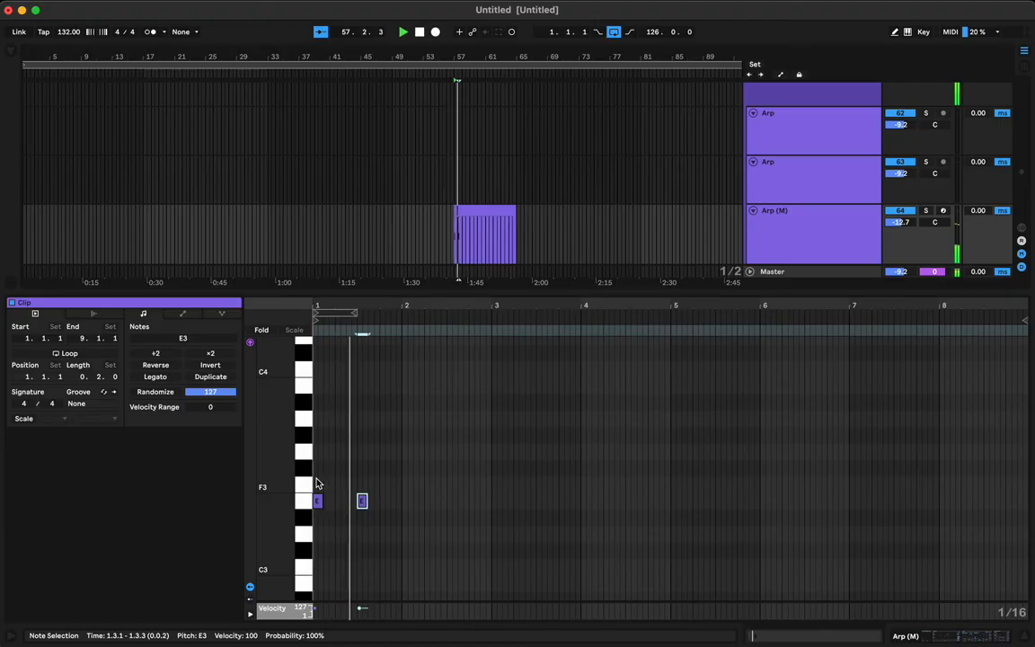
key("super+d")
key("space")
key("Right")
key("Right")
key("Right")
key("Right")
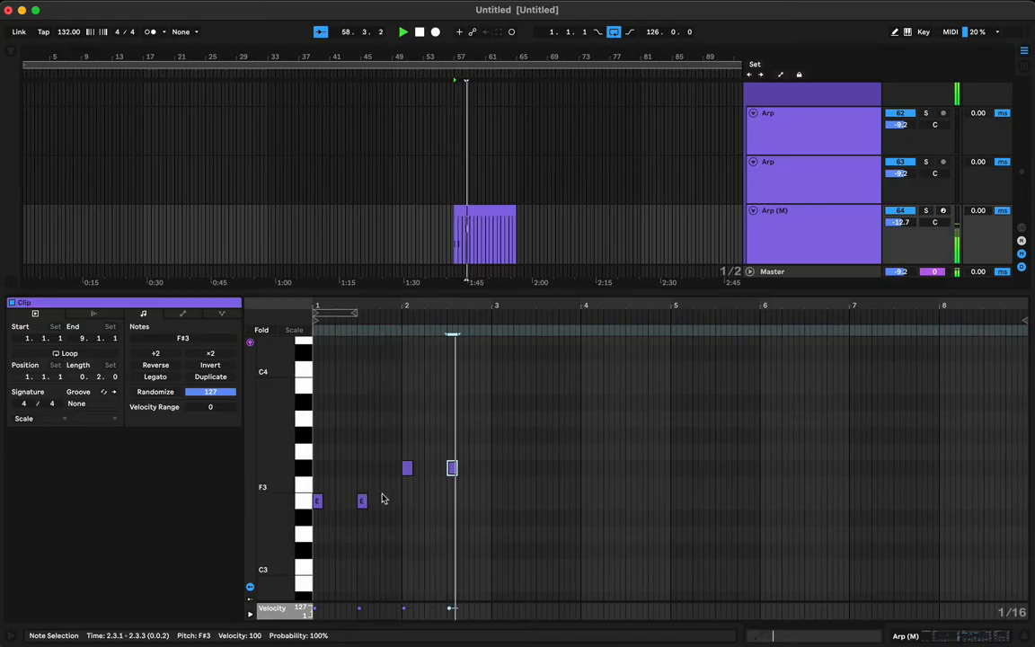
Add C#3 copies beneath the E3 notes and D#3 copies beneath the F#3 notes, and duplicate the two-bar pattern into bars 3 and 4
left_click_drag(385, 497, 320, 551)
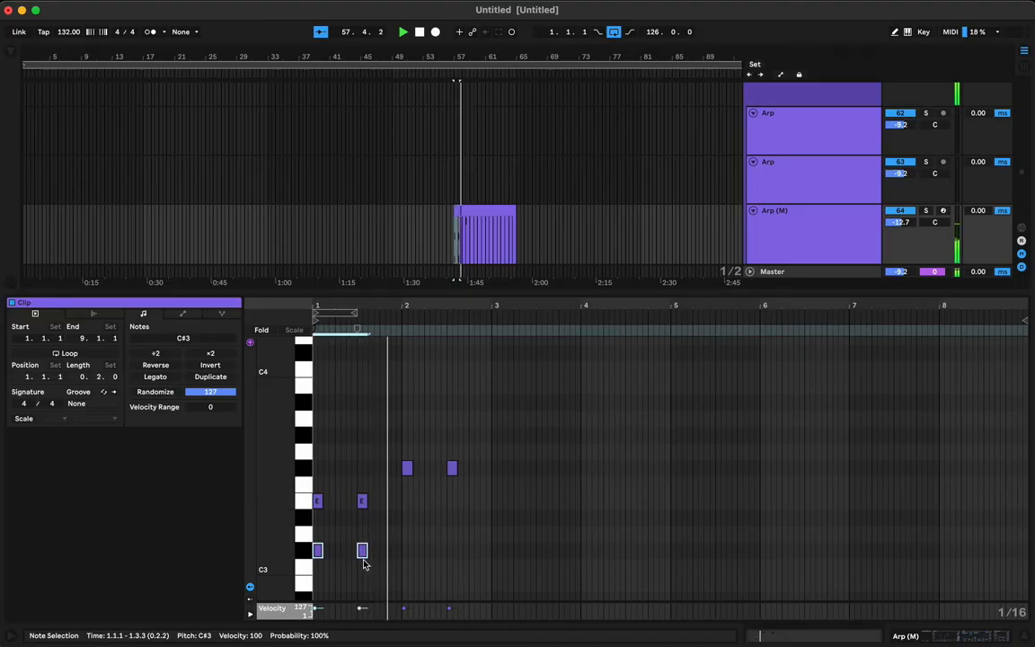
left_click_drag(317, 551, 417, 529)
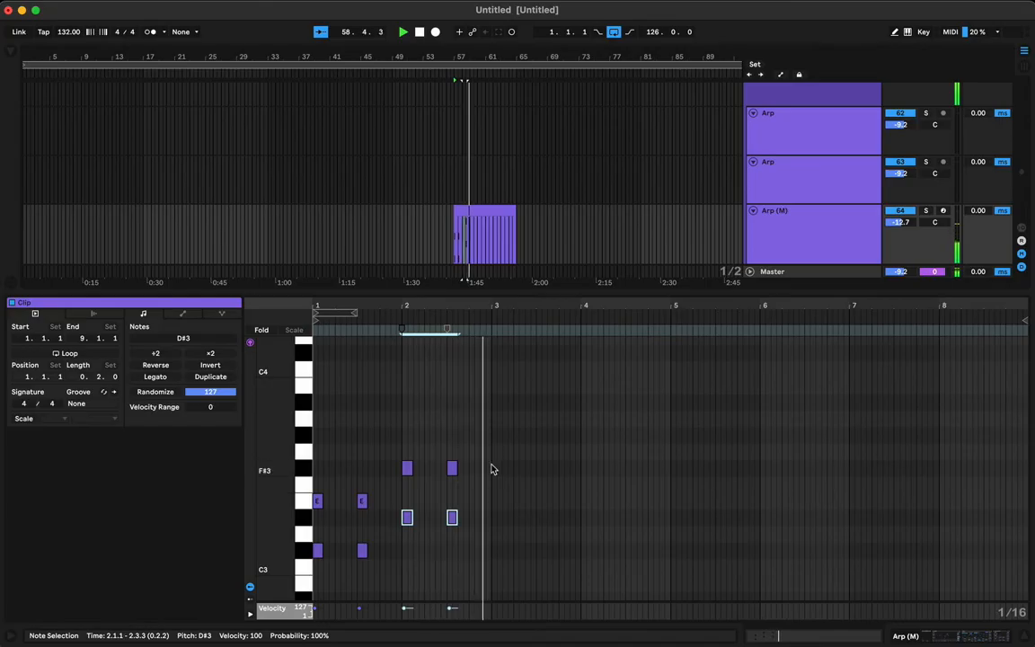
mouse_move(492, 460)
left_mouse_down()
mouse_move(312, 570)
mouse_move(305, 564)
left_mouse_up()
key("super+d")
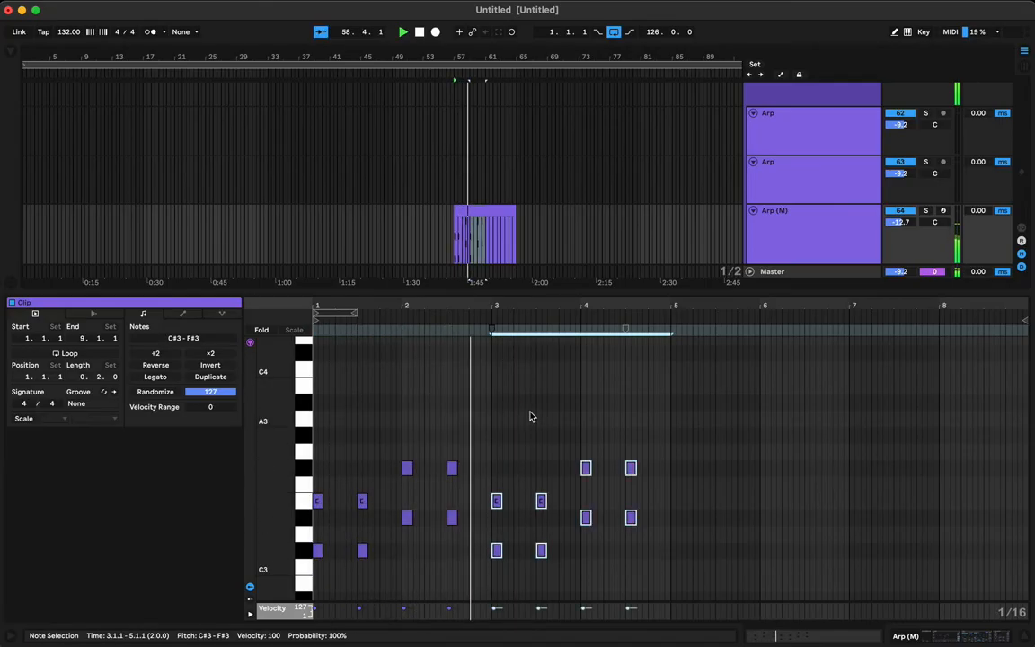
Raise the upper note at 4.3.1 in the Arp (M) clip to A3
key("shift+Tab")
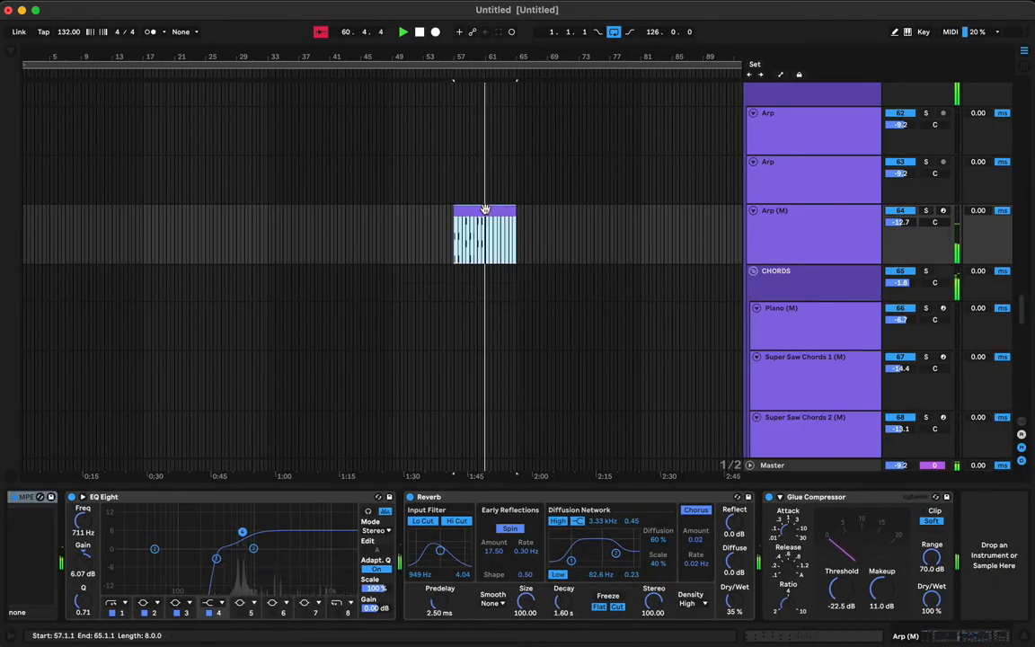
key("shift+Tab")
left_click(630, 467)
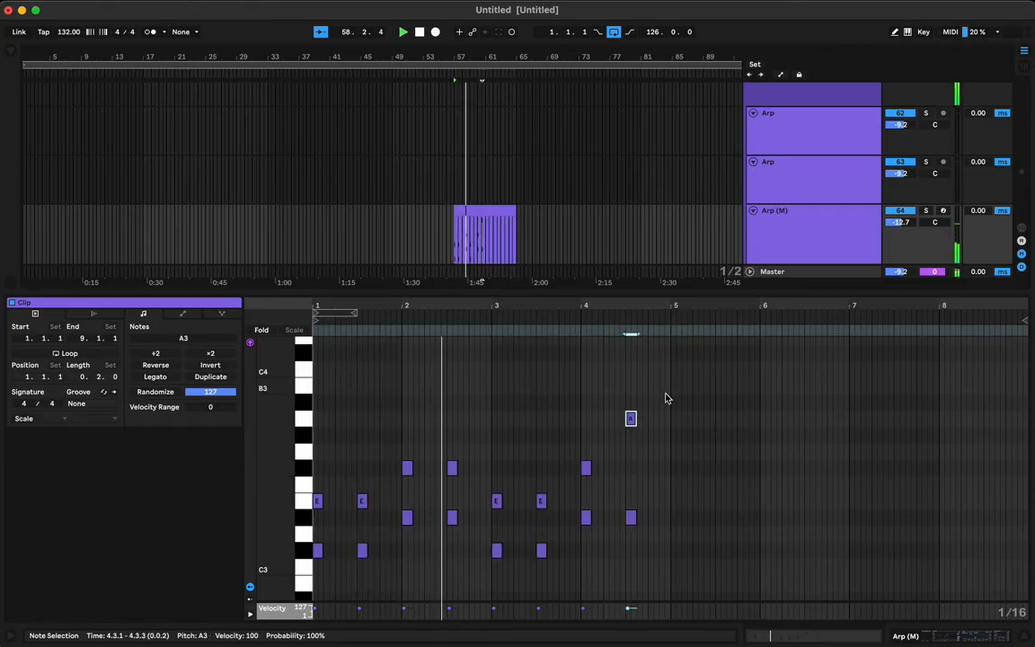
Duplicate the four-bar note pattern and align the copy to the start of bar 5
left_click_drag(667, 394, 174, 589)
key("super+d")
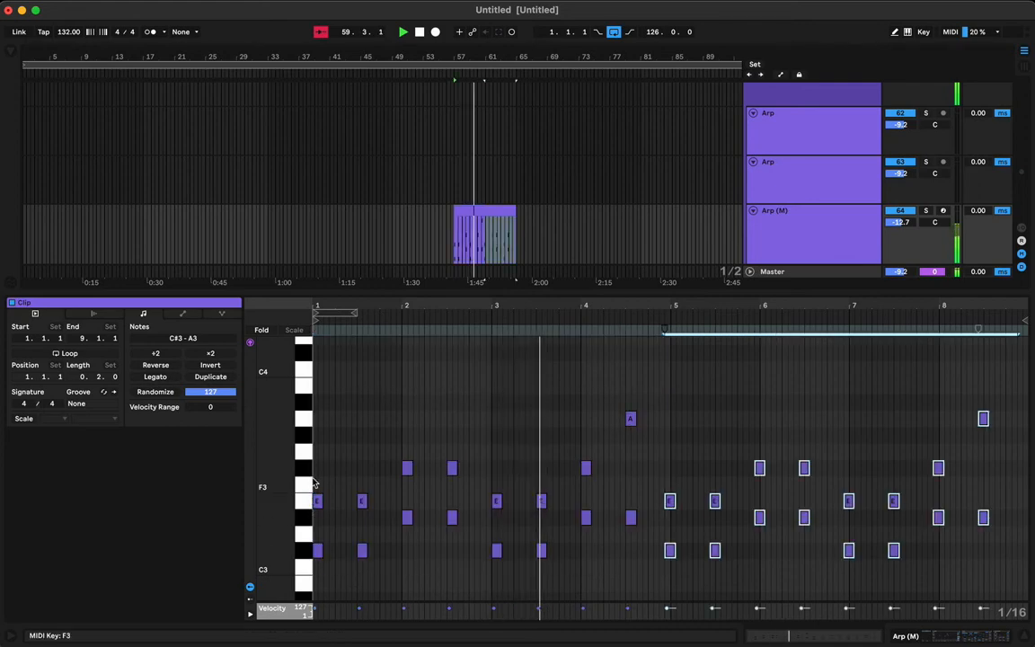
key("Right")
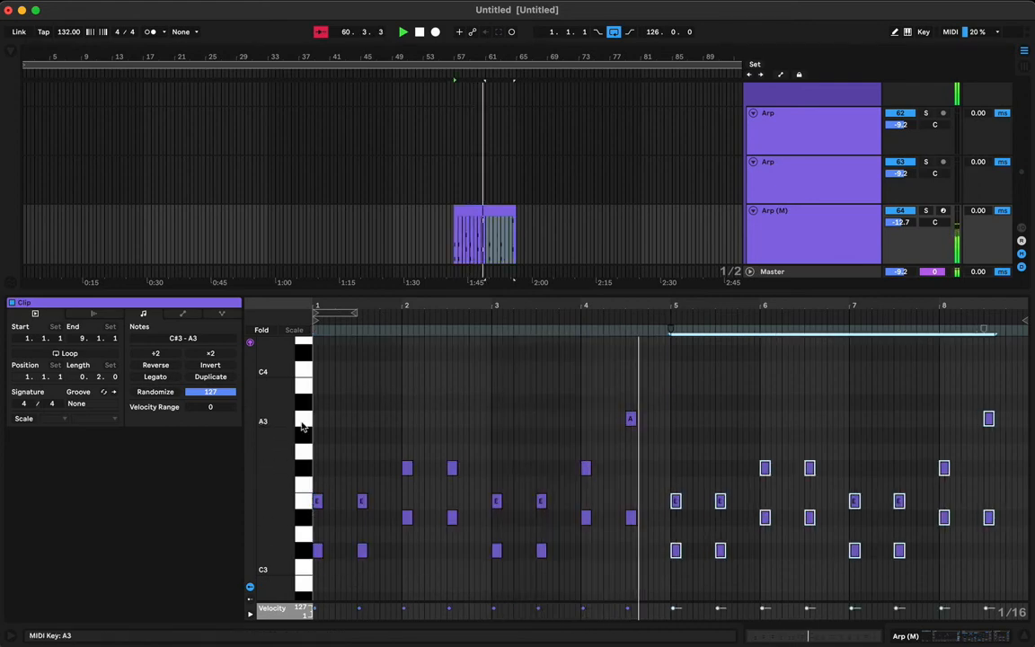
Close the clip's detail view and review the chord, vocal and FX tracks and the Pre Drop Vox effects during playback
key("shift+Tab")
scroll(579, 312, "down", 20)
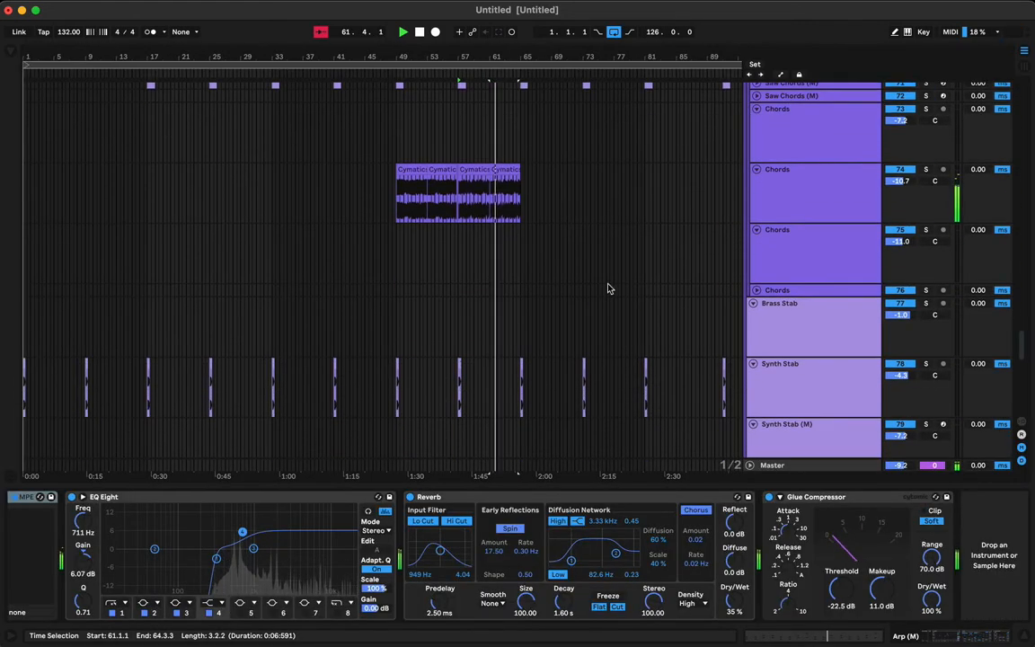
scroll(710, 243, "down", 3)
left_click(735, 289)
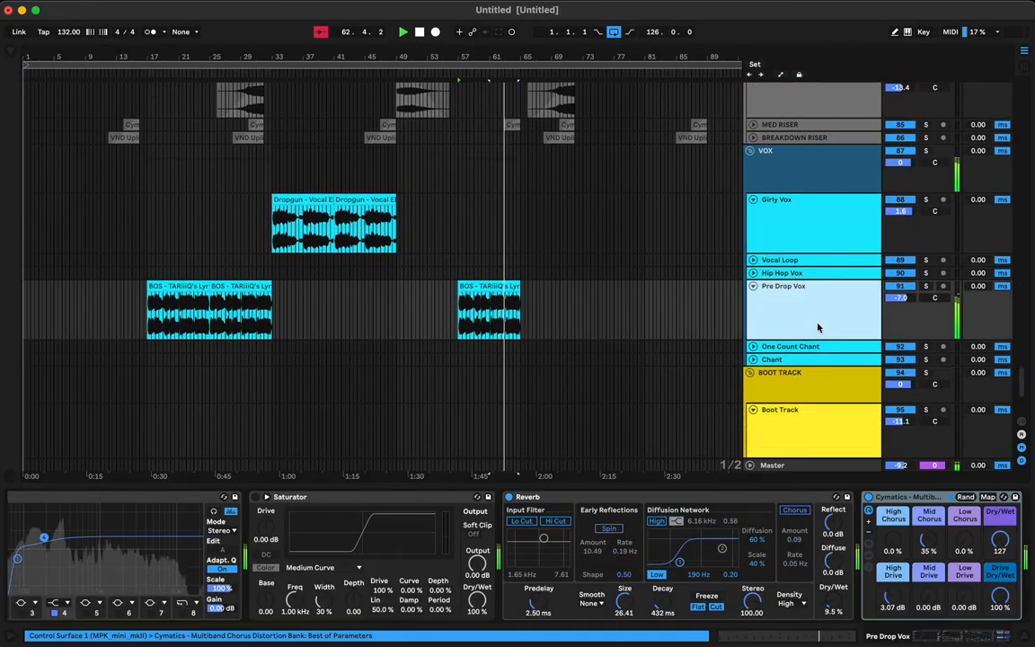
scroll(615, 358, "up", 20)
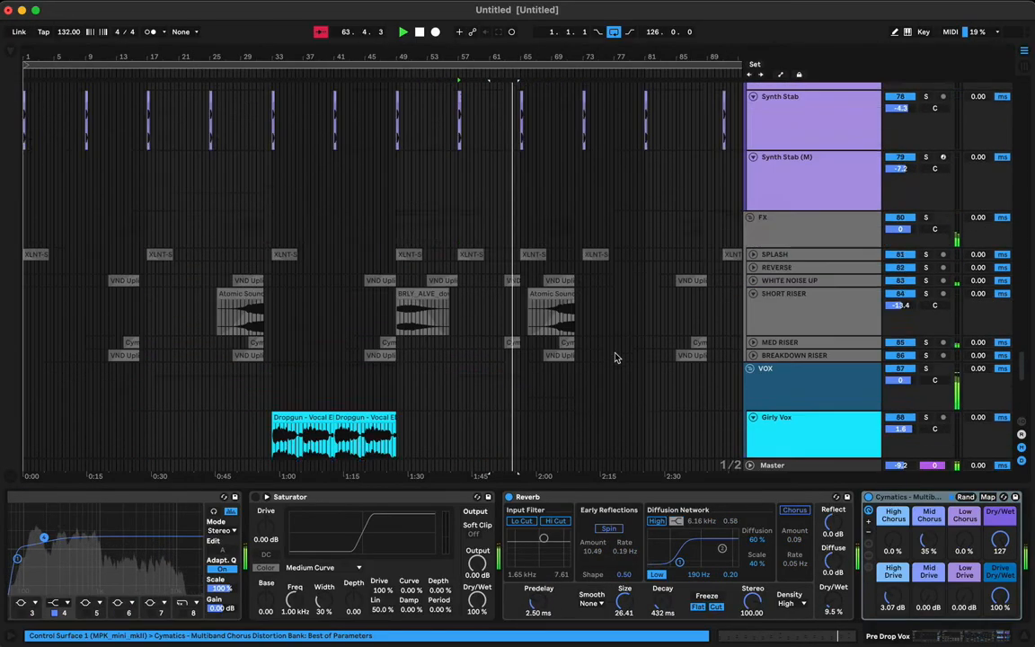
Paste the Cymatics Multiband chorus distortion rack after the Glue Compressor on the Arp (M) track, with Mid Chorus at 0%
left_click(550, 421)
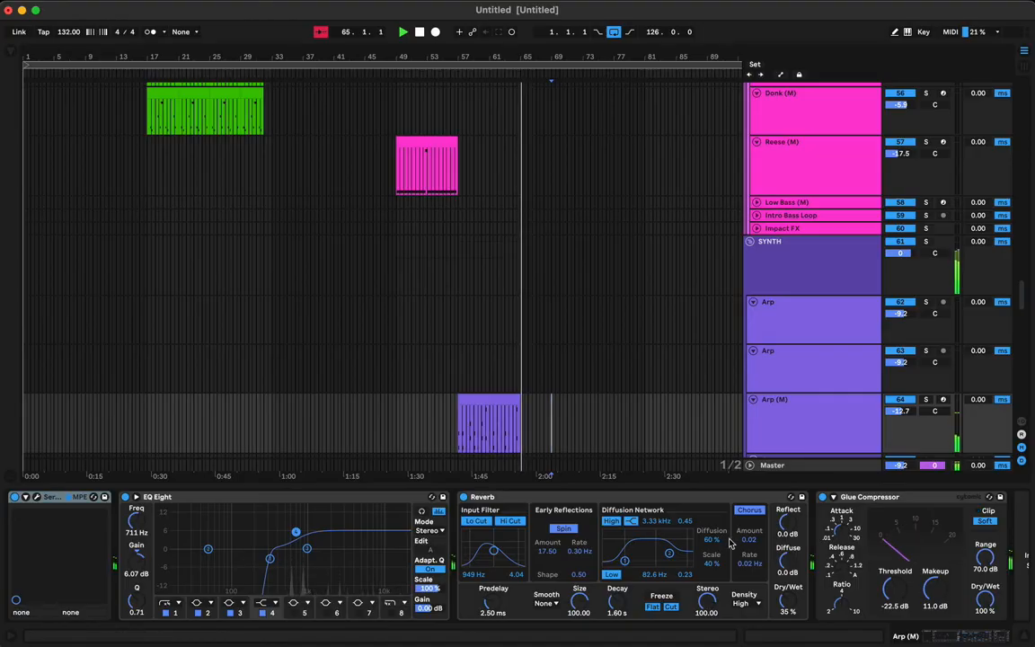
left_click(987, 534)
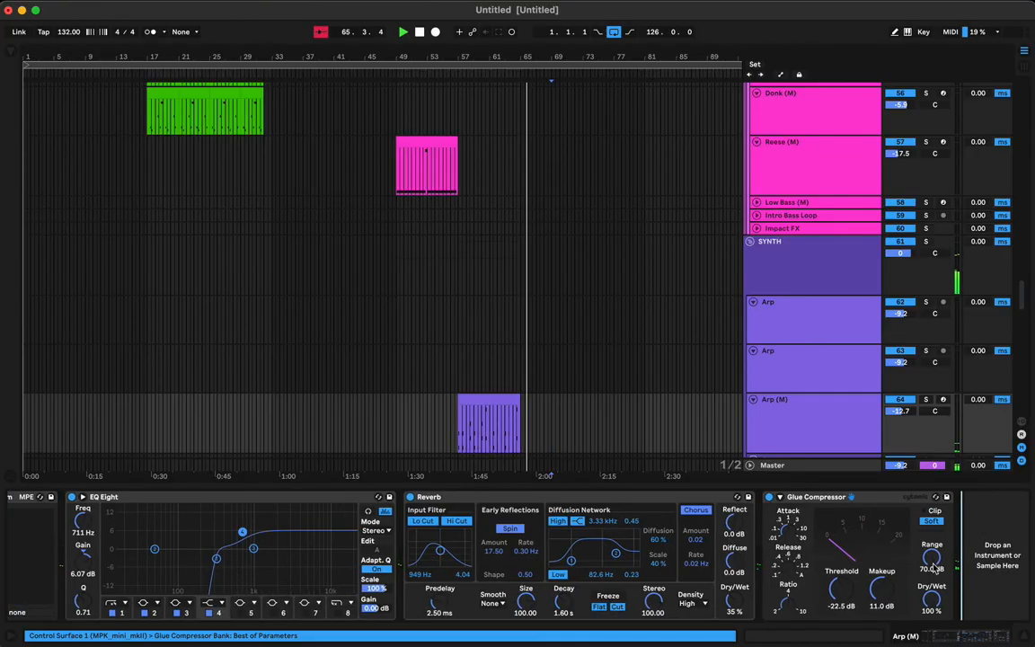
key("super+v")
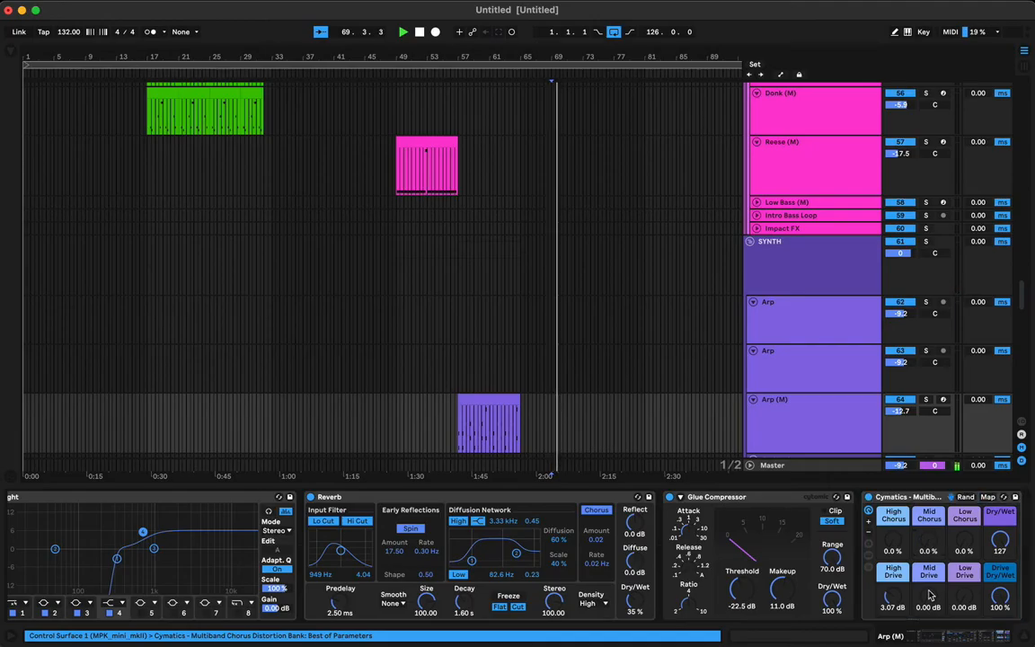
While the Arp (M) clip plays, set Mid Drive to 4.41 dB and move EQ Eight's low cut lower and band 4 to 495 Hz, 9.55 dB
left_click(464, 399)
key("space")
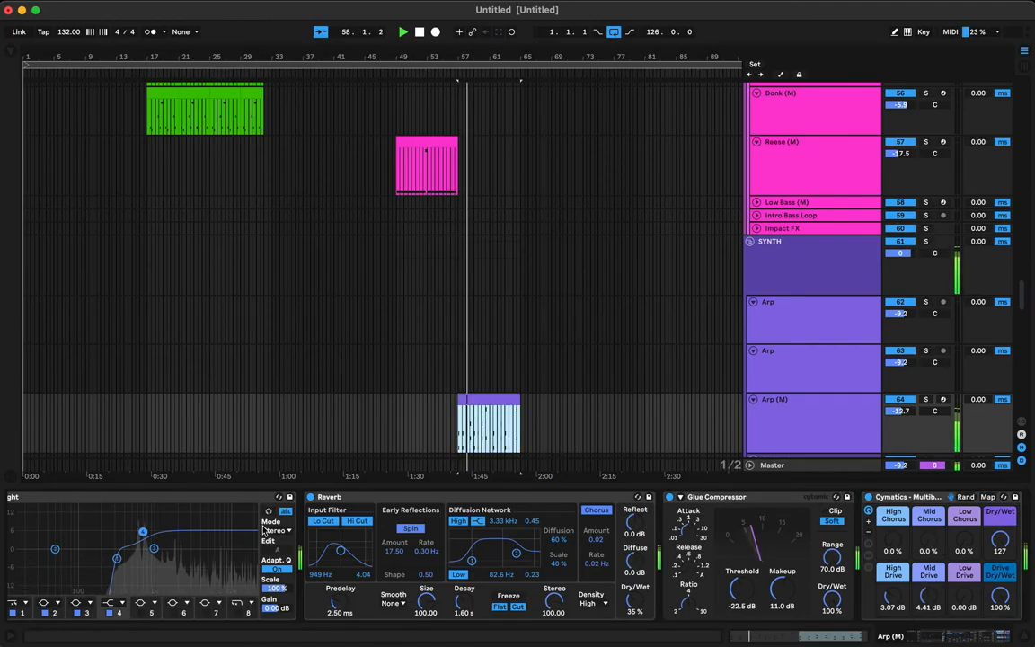
mouse_move(117, 559)
left_mouse_down()
mouse_move(132, 524)
mouse_move(104, 561)
left_mouse_up()
left_click_drag(131, 525, 131, 522)
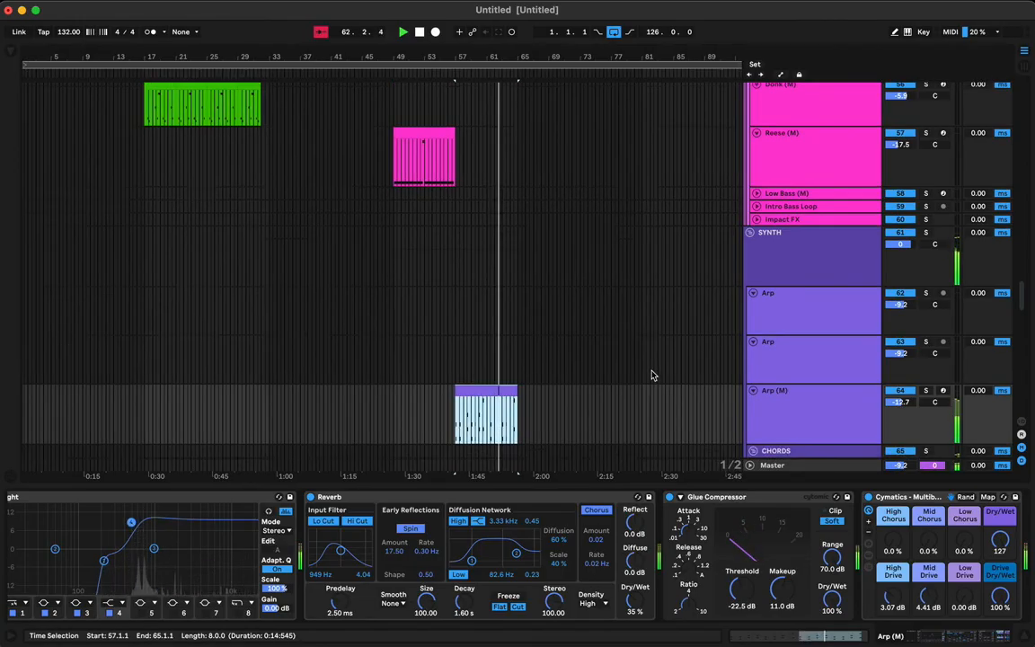
Duplicate the Arp (M) track together with its clip and effects
scroll(651, 374, "down", 3)
left_click(802, 321)
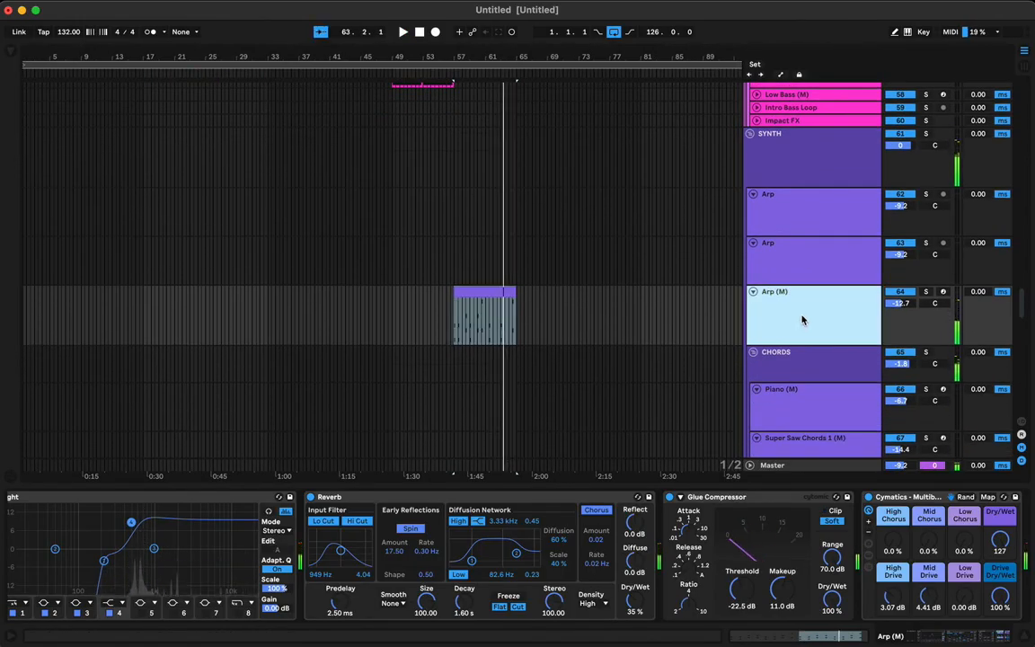
key("super+d")
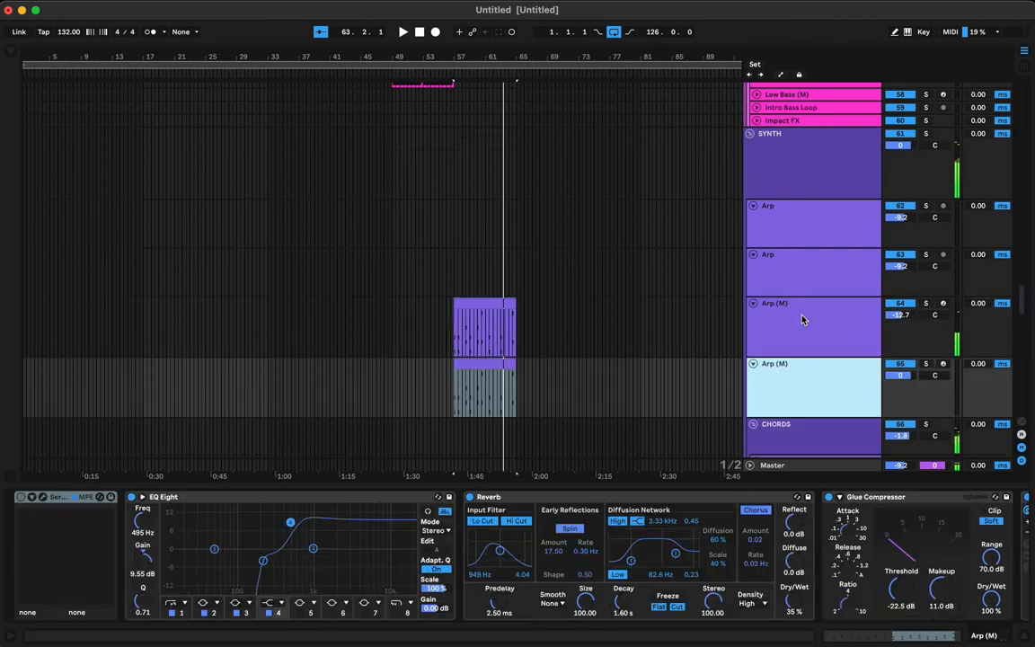
Swap the synth on the duplicated Arp (M) track for the Native Instruments Kontakt 7 AUv2 plug-in
left_click(475, 372)
left_click(100, 497)
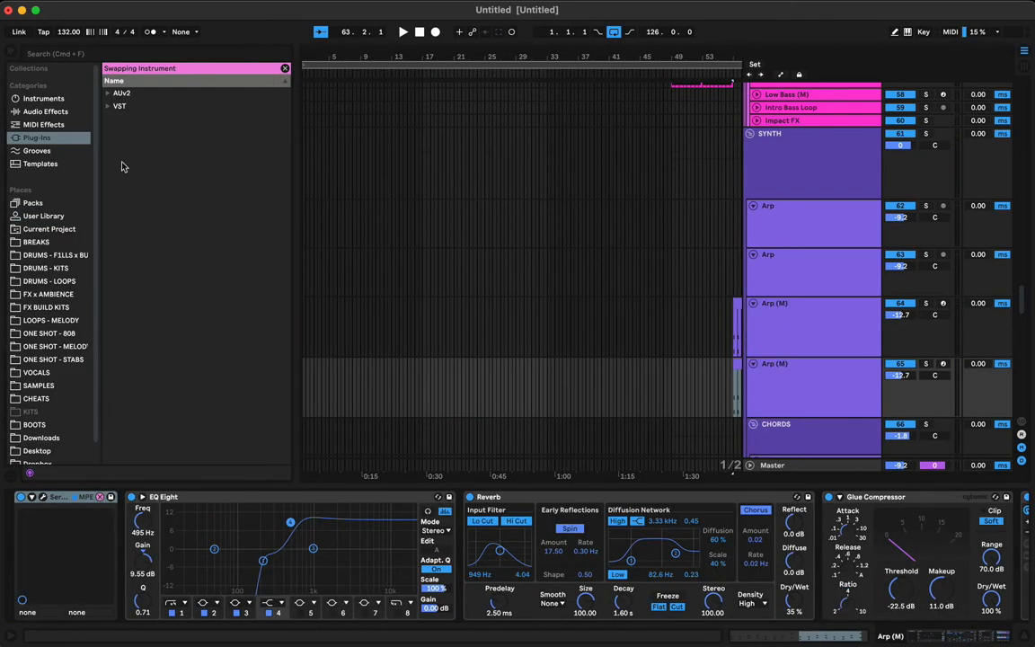
left_click(126, 95)
left_click(149, 184)
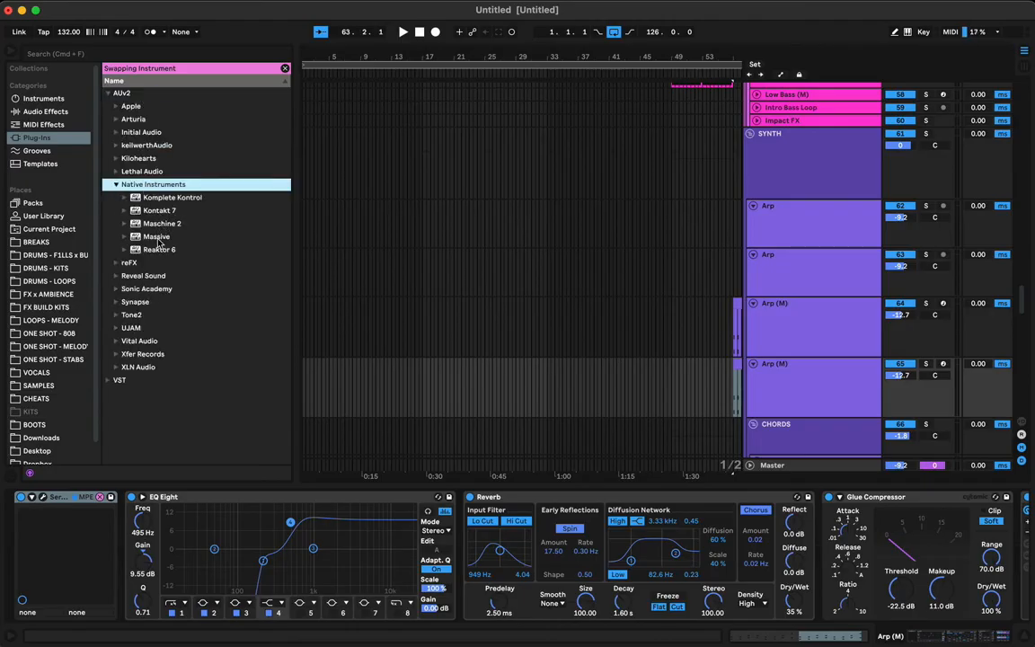
left_click(160, 211)
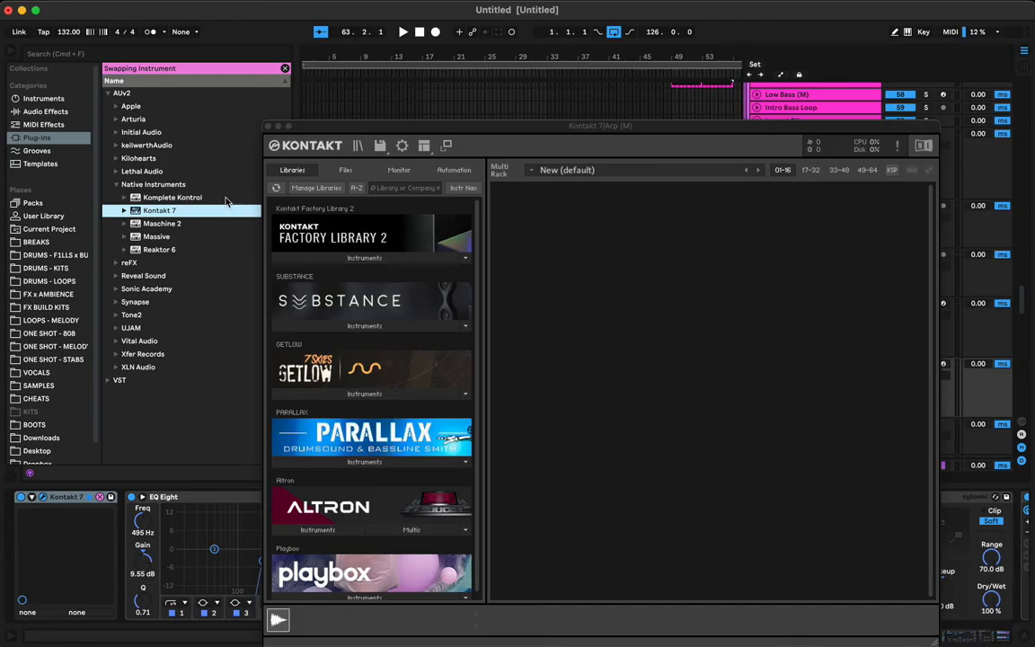
Load the Choir [a].nki instrument from Kontakt Factory Library 2 and close the Kontakt window
left_click(365, 259)
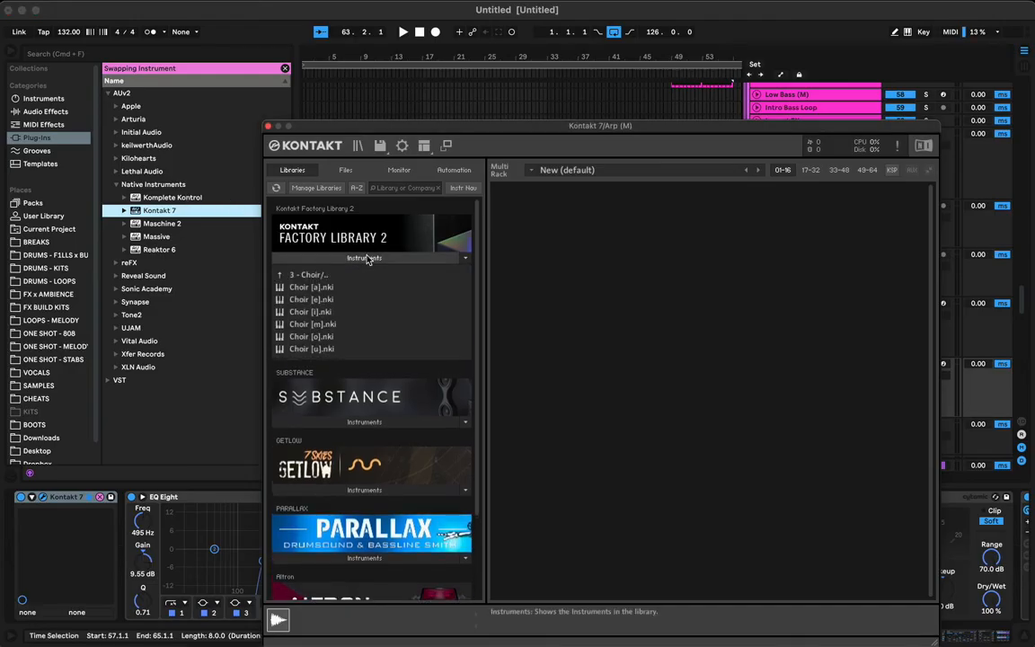
left_click(324, 290)
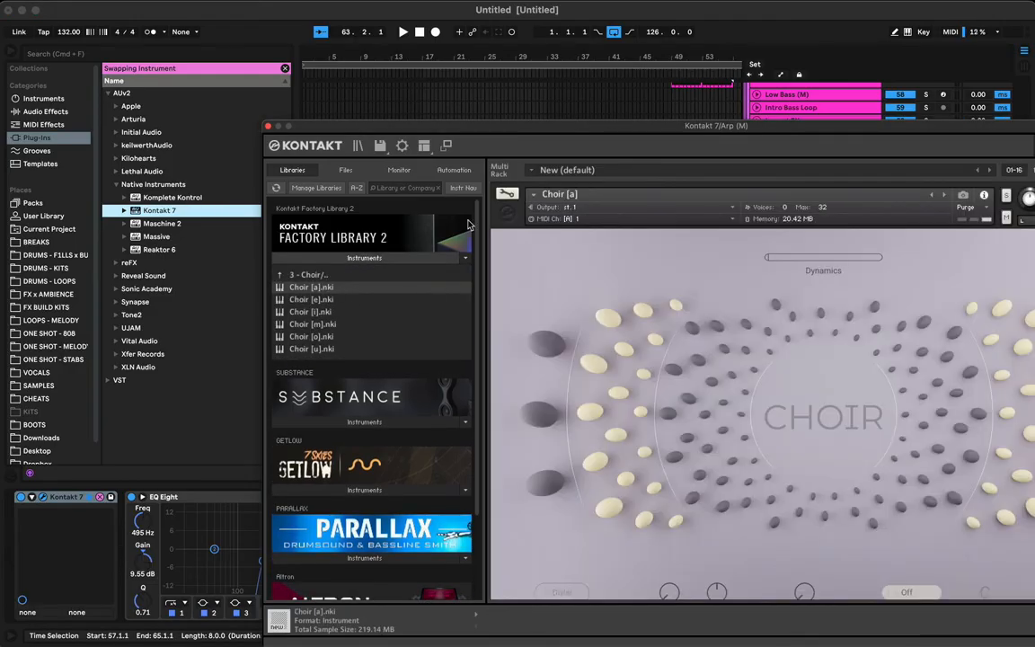
left_click(269, 128)
Solo the choir Arp (M) track in playback, set High Drive to 5.35 dB and Mid Drive to 6.14 dB, and boost the highs in EQ Eight
key("space")
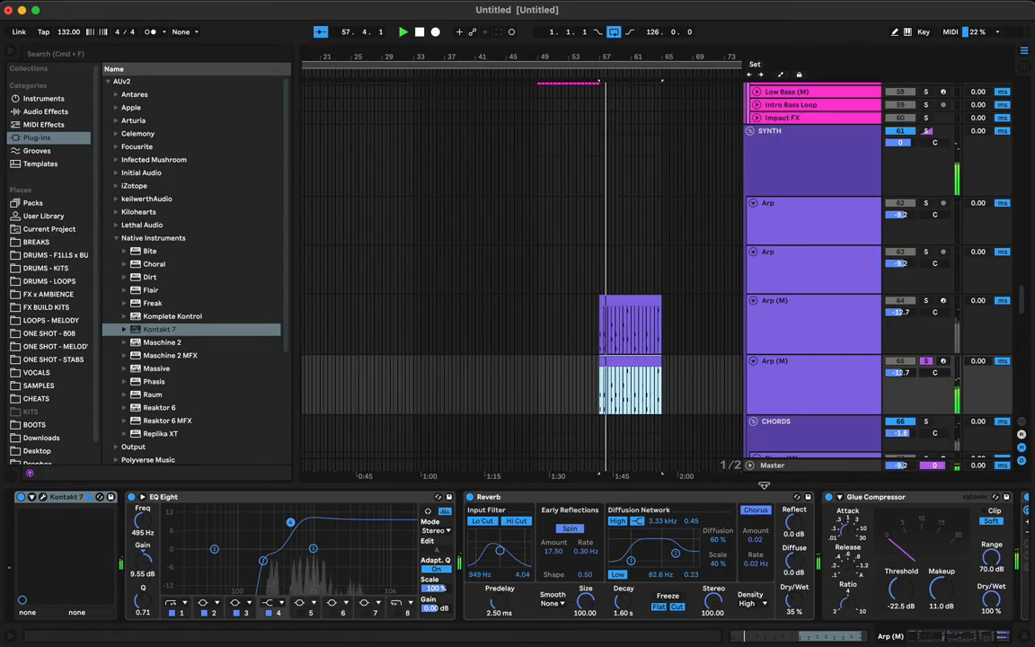
scroll(753, 550, "right", 5)
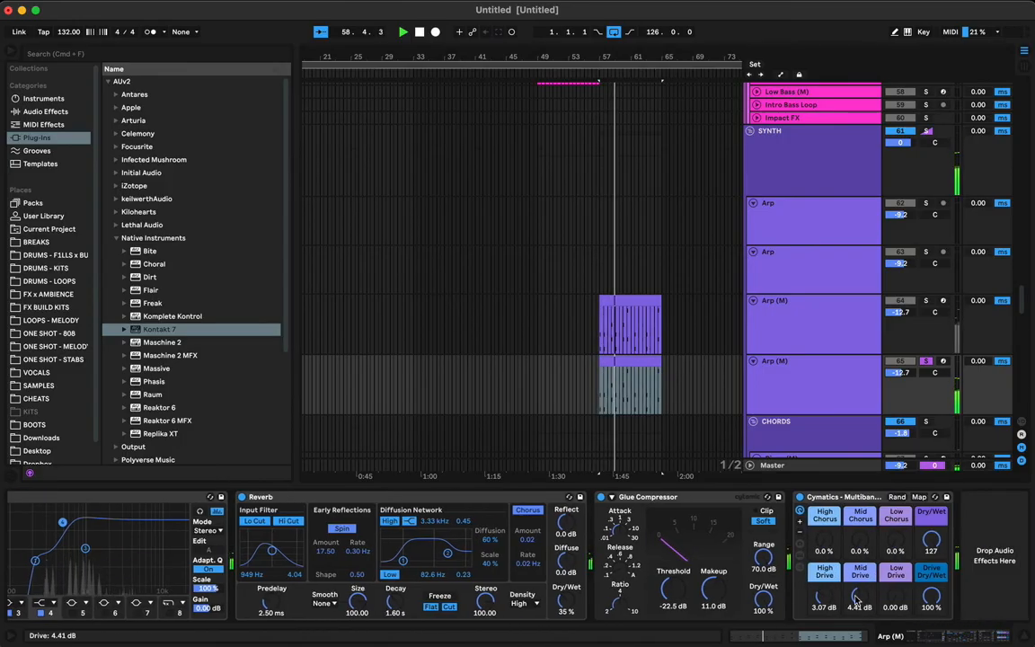
left_click_drag(823, 596, 860, 585)
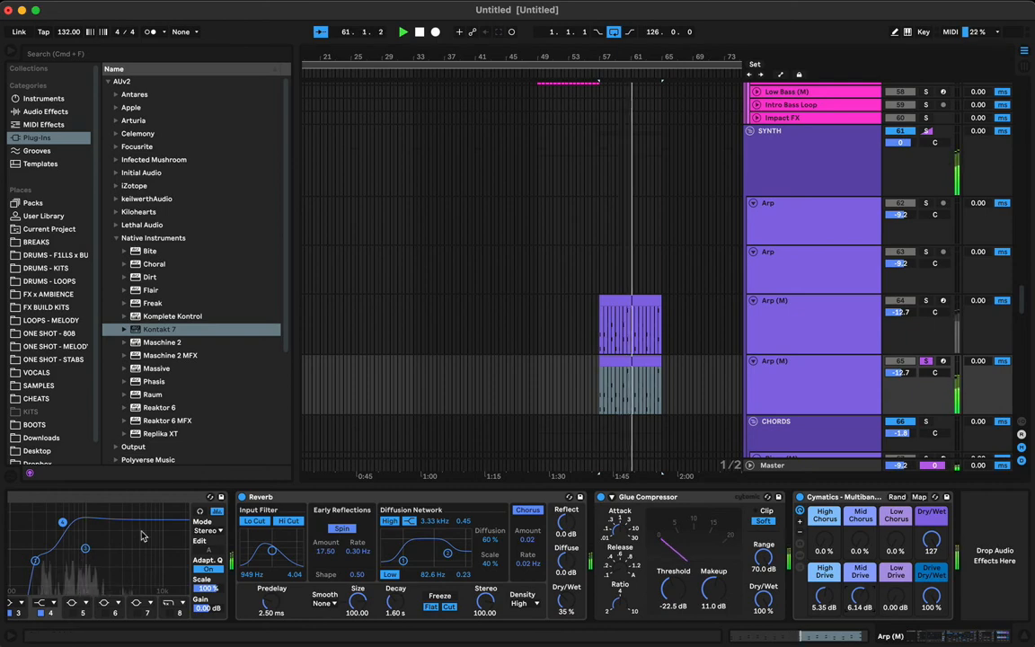
left_click_drag(85, 549, 129, 537)
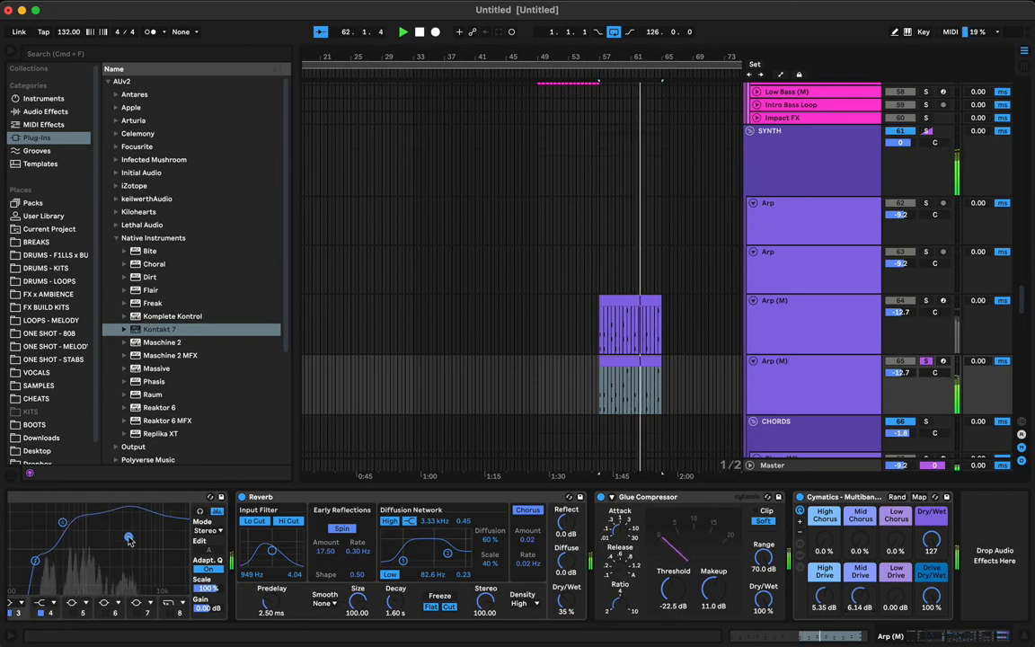
In bars 1 to 4 of the choir clip, add G#3 above the E3 notes, A3 above the F#3 notes, and C4 at 4.3.1
double_click(623, 363)
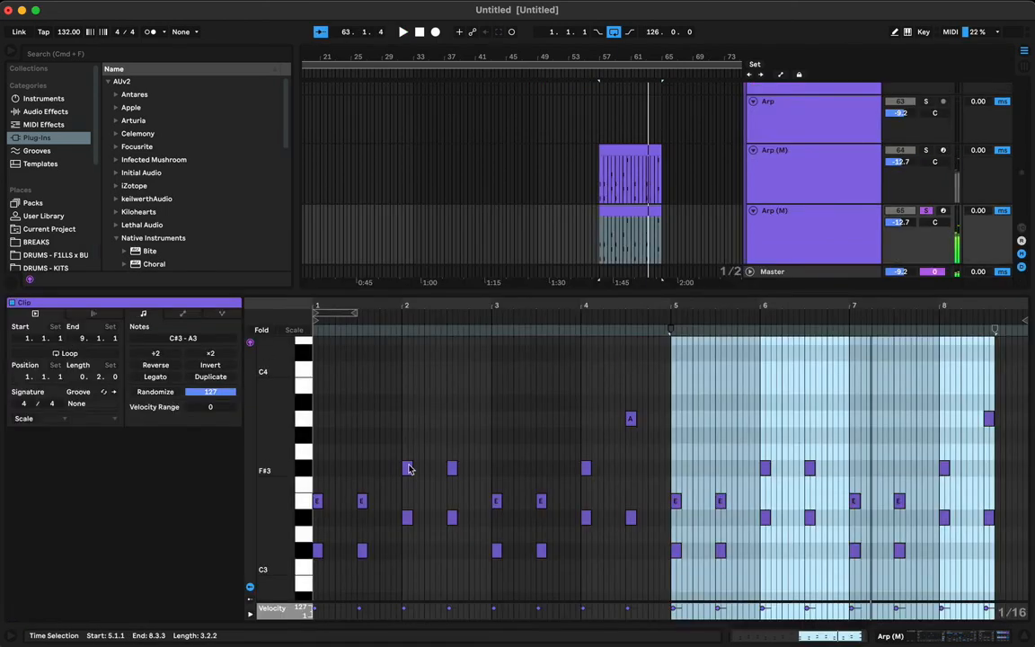
left_click_drag(386, 485, 319, 454)
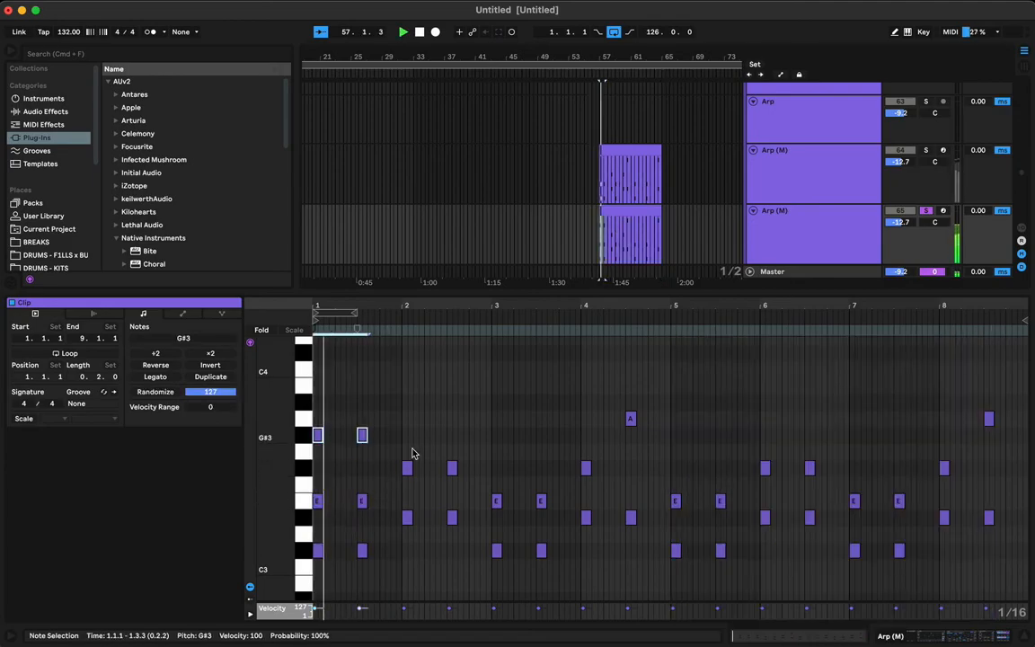
left_click_drag(363, 438, 594, 430)
left_click(568, 451)
key("space")
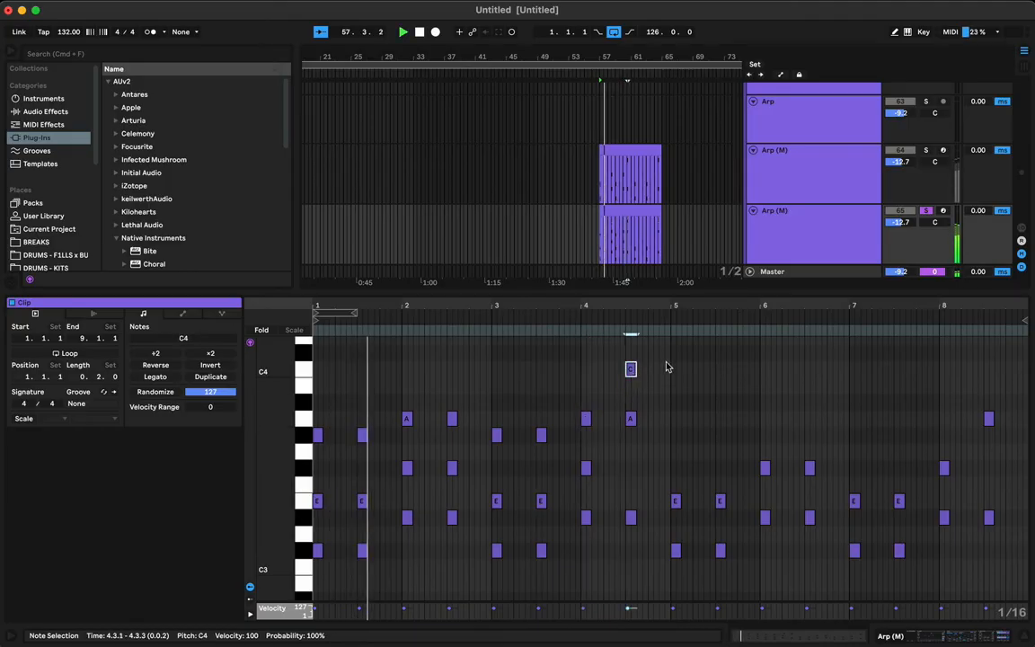
Duplicate the notes of bars 1 to 4 into bars 5 to 8, and play the choir clip with the track unsoloed
left_click_drag(667, 363, 311, 602)
key("super+d")
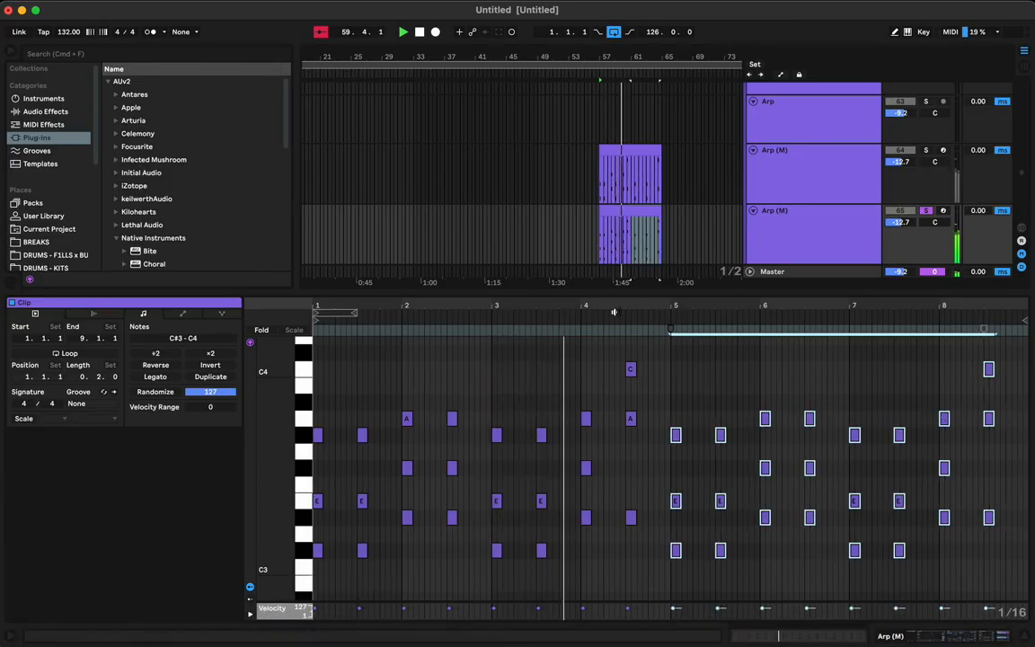
left_click(623, 223)
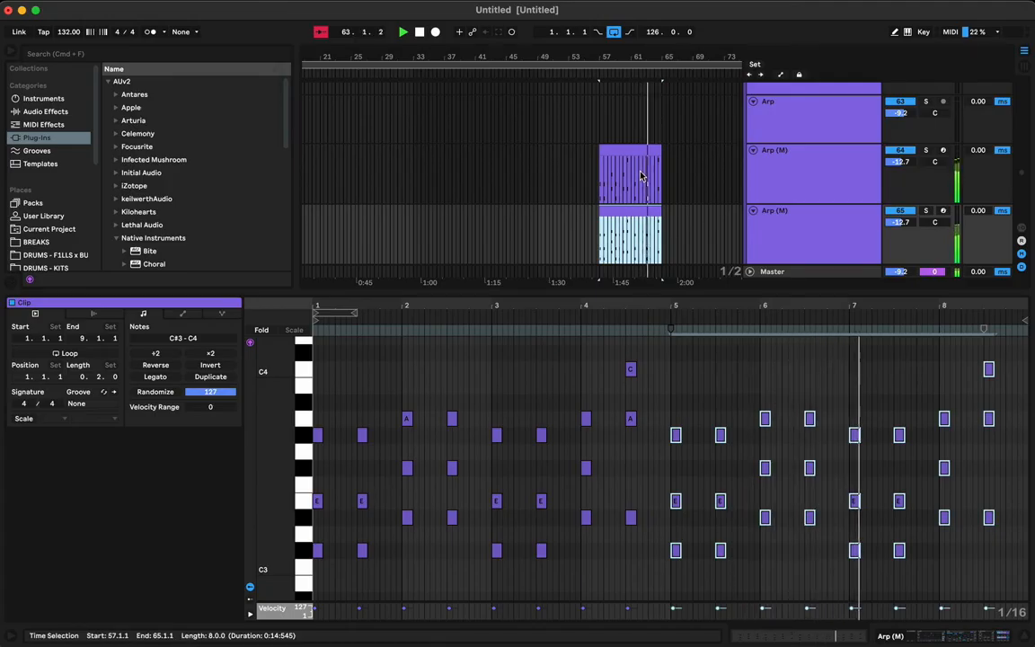
Set the choir Arp (M) track's volume to -9.0 dB in the mixer
key("Tab")
scroll(568, 514, "right", 20)
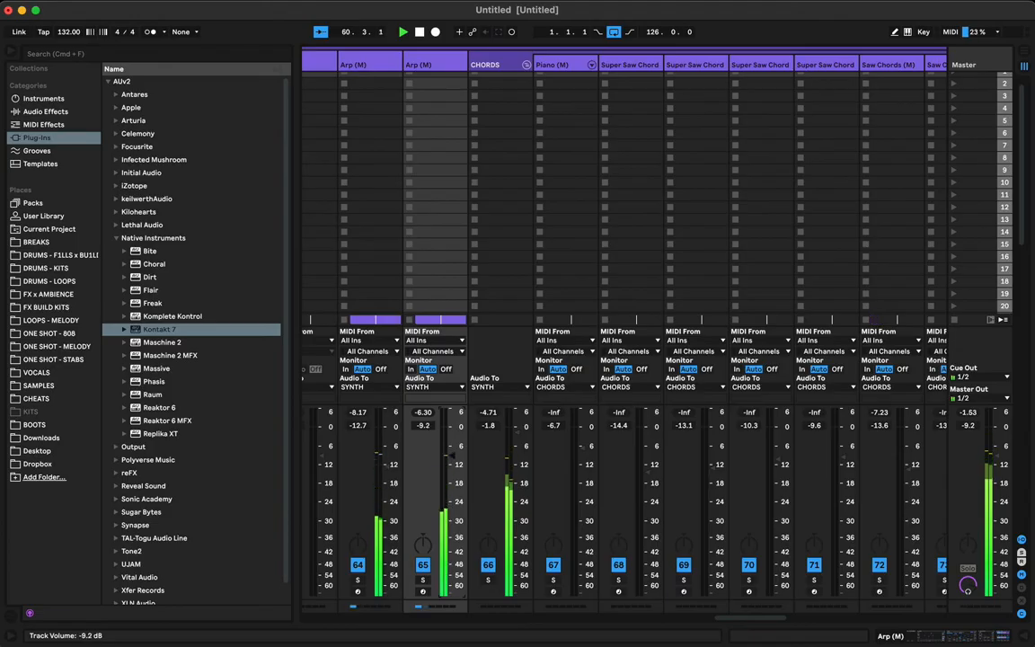
key("Tab")
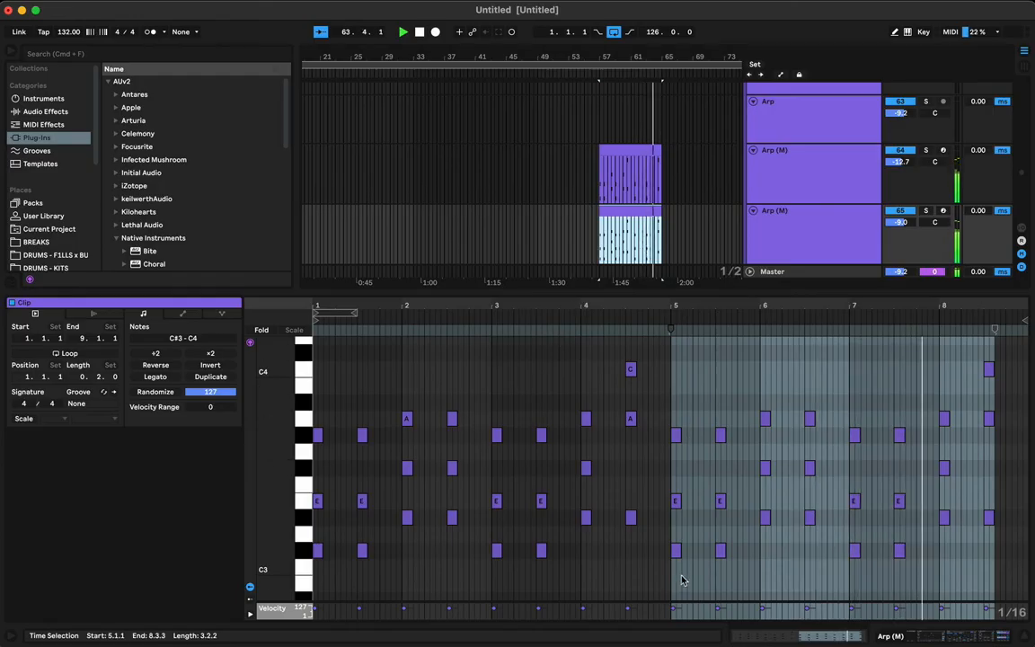
Copy the notes of bars 5 to 8 up one octave and delete the copied G#4, A4 and C5 notes
left_click_drag(675, 574, 1032, 309)
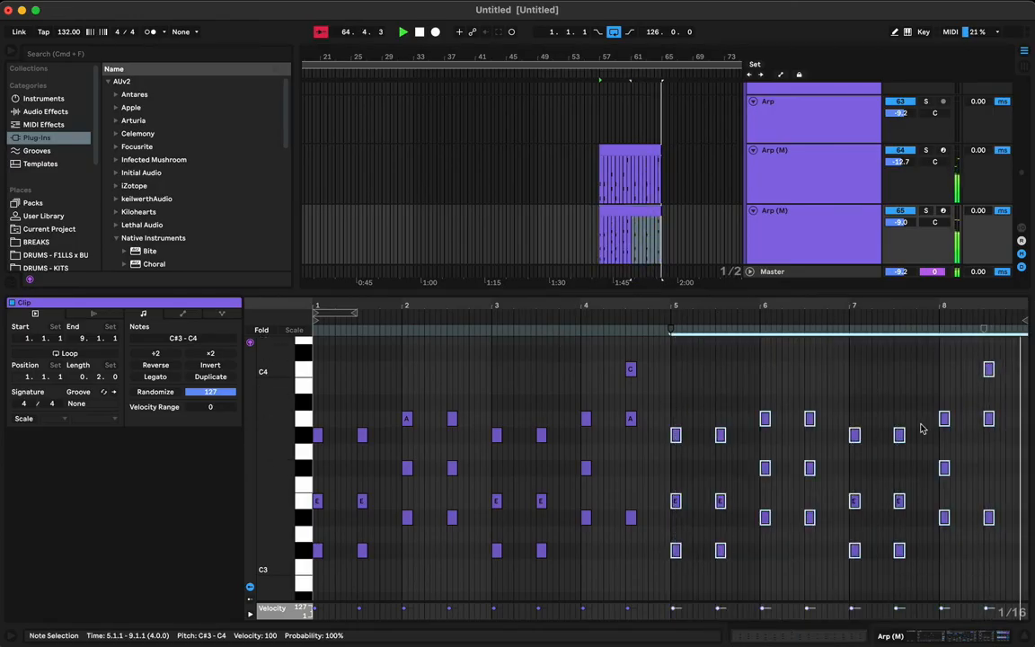
scroll(697, 538, "down", 1)
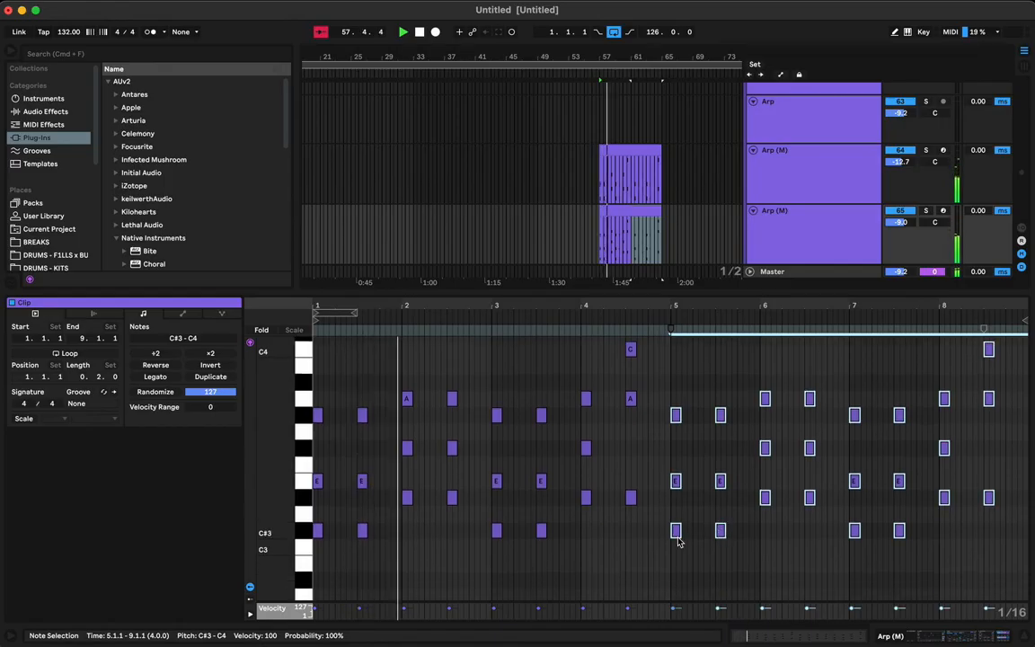
left_click_drag(677, 545, 678, 410)
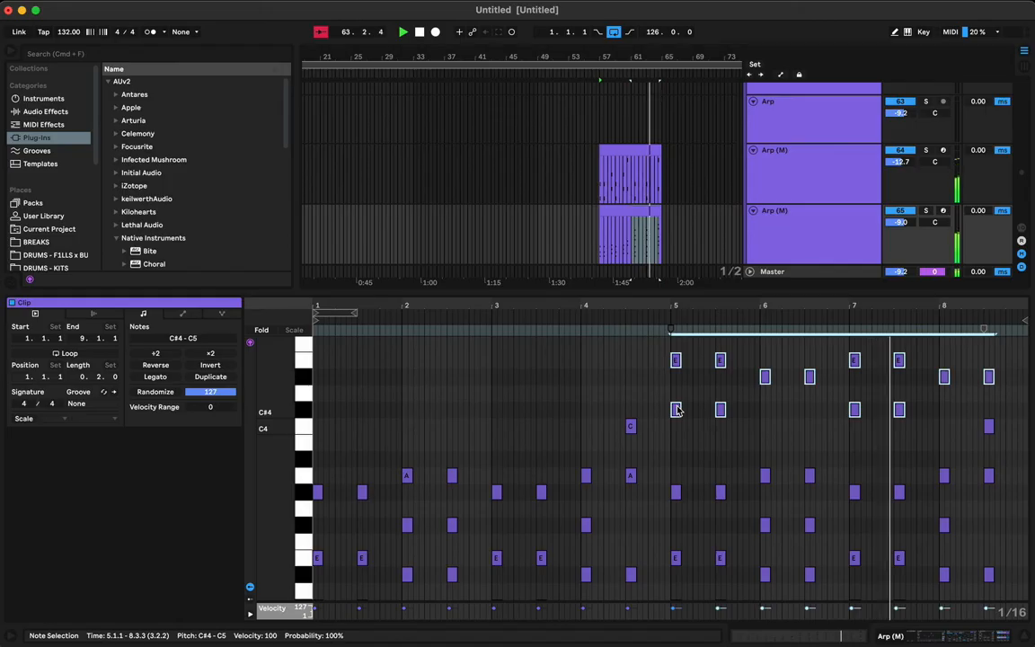
scroll(677, 410, "up", 5)
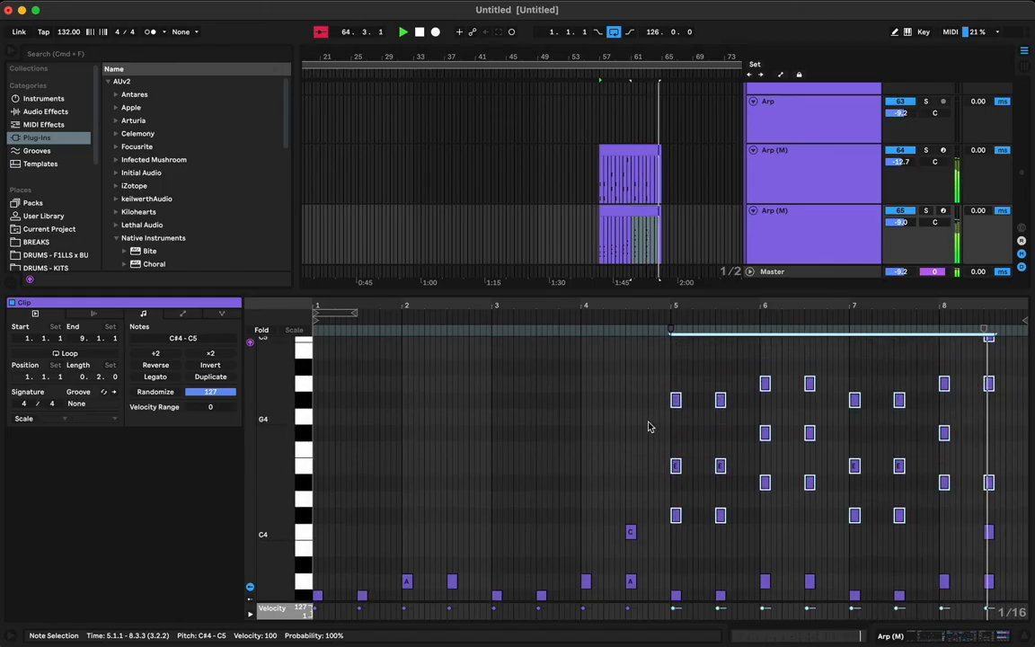
mouse_move(649, 423)
left_mouse_down()
mouse_move(1033, 347)
mouse_move(1033, 300)
left_mouse_up()
key("Delete")
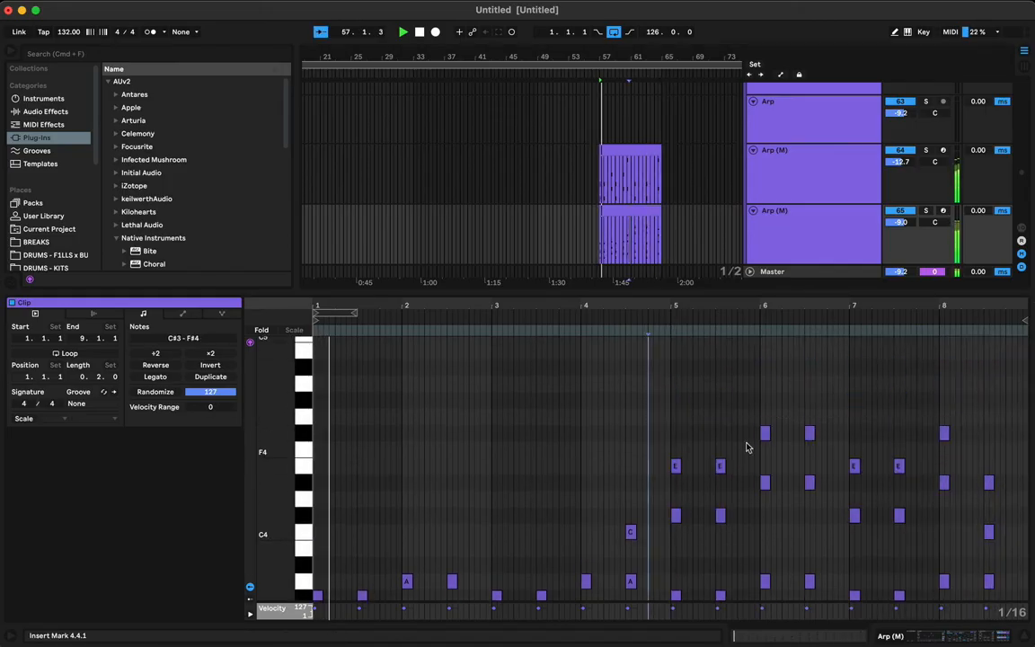
scroll(837, 453, "down", 1)
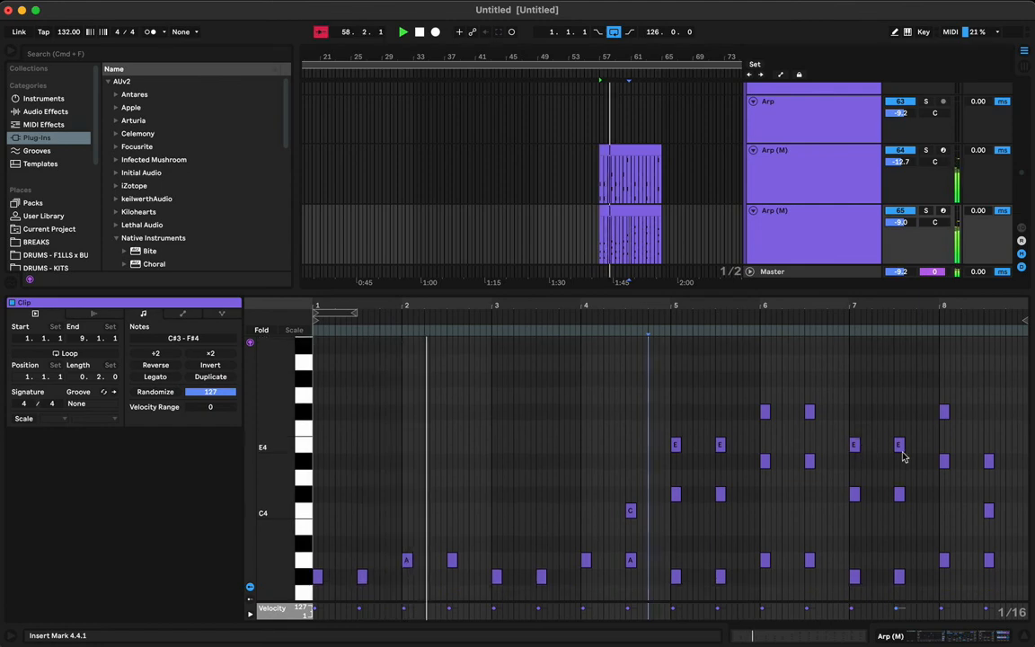
scroll(889, 418, "down", 2)
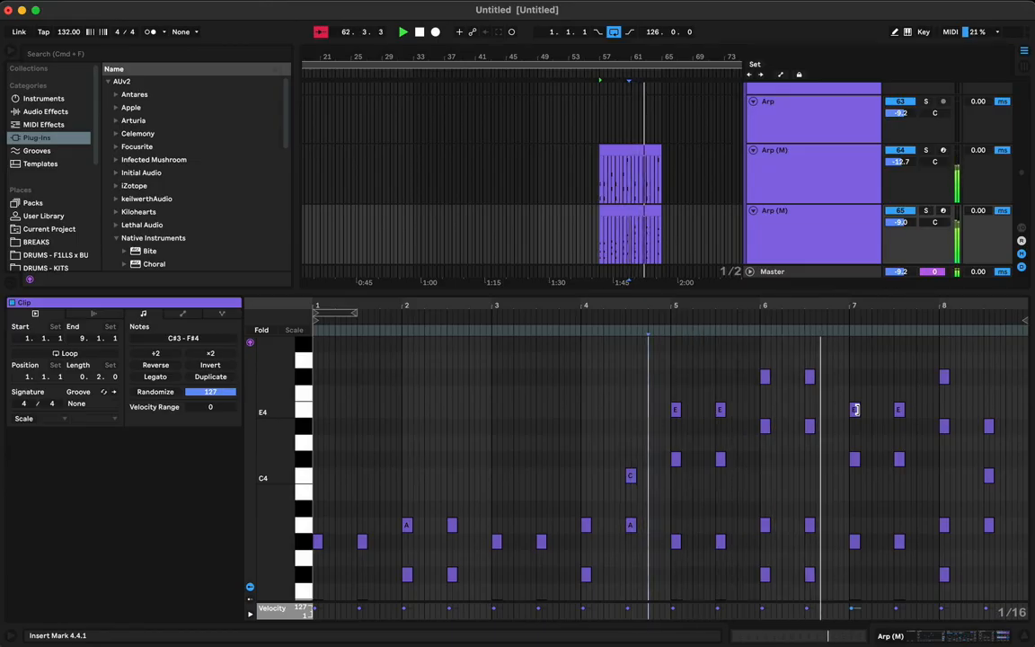
Lower the original Arp (M) track's volume to -14.9 dB and the choir Arp (M) track's to -11.1 dB
left_click(623, 211)
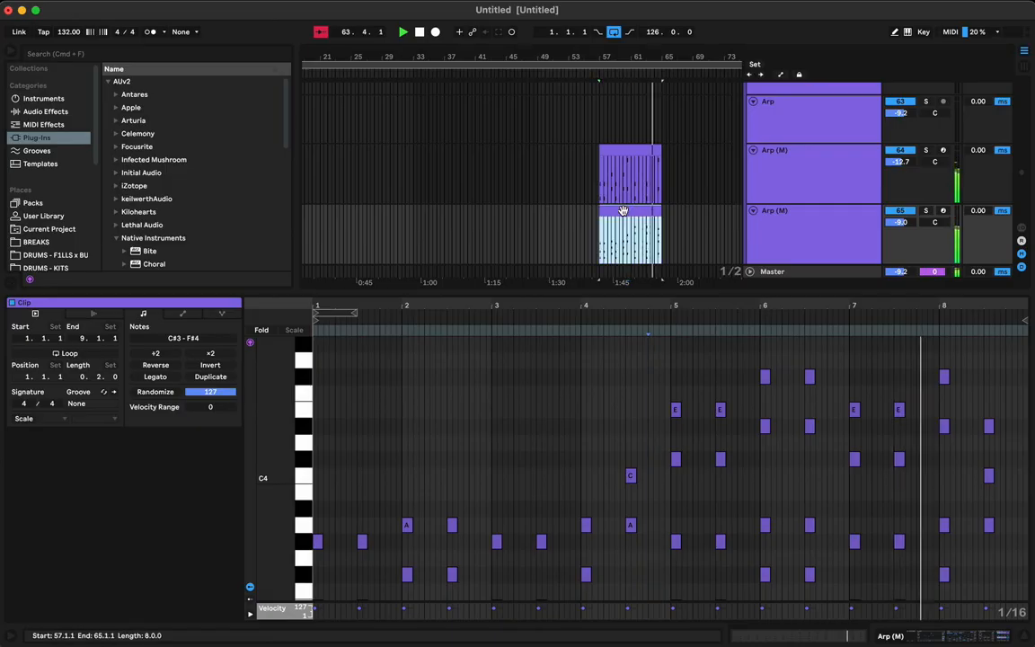
key("Tab")
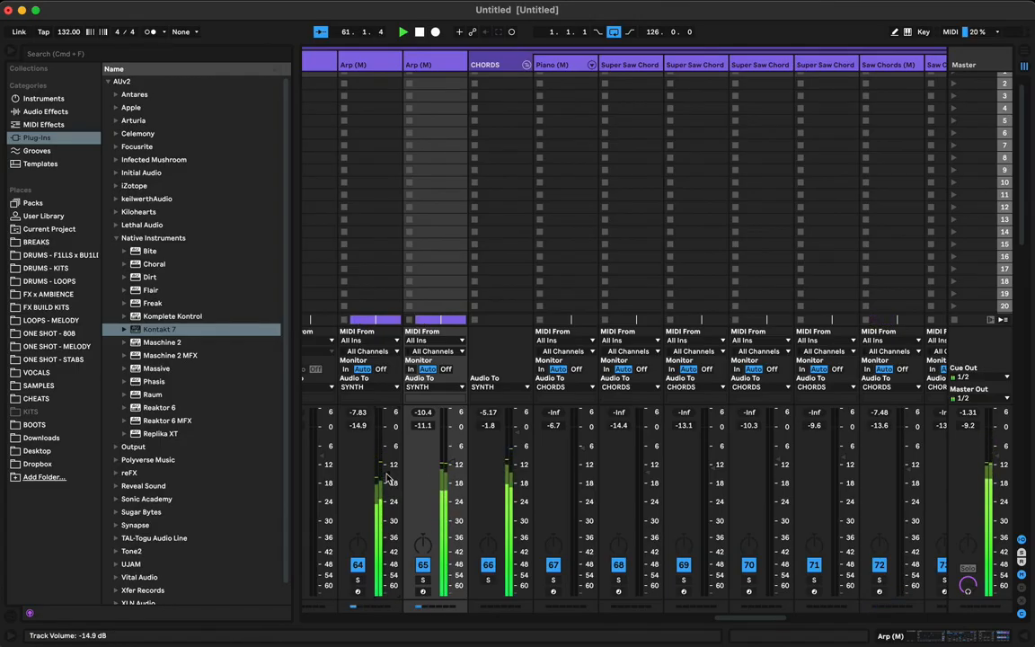
key("Tab")
Close the clip's detail view and the browser, and review the arp and drop bass tracks during playback
key("super+alt+l")
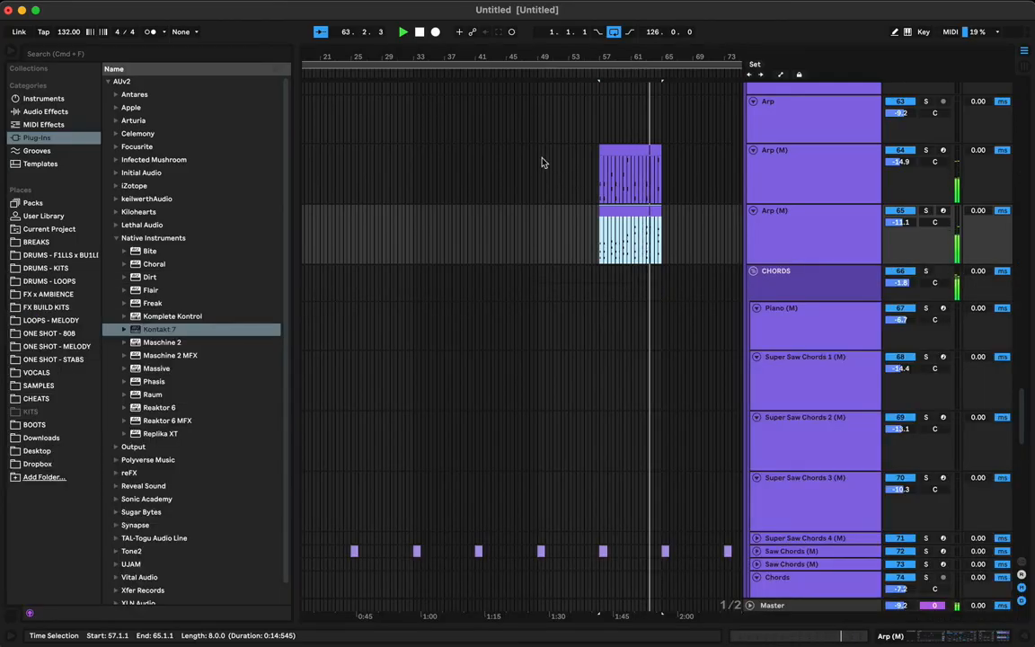
left_click(11, 53)
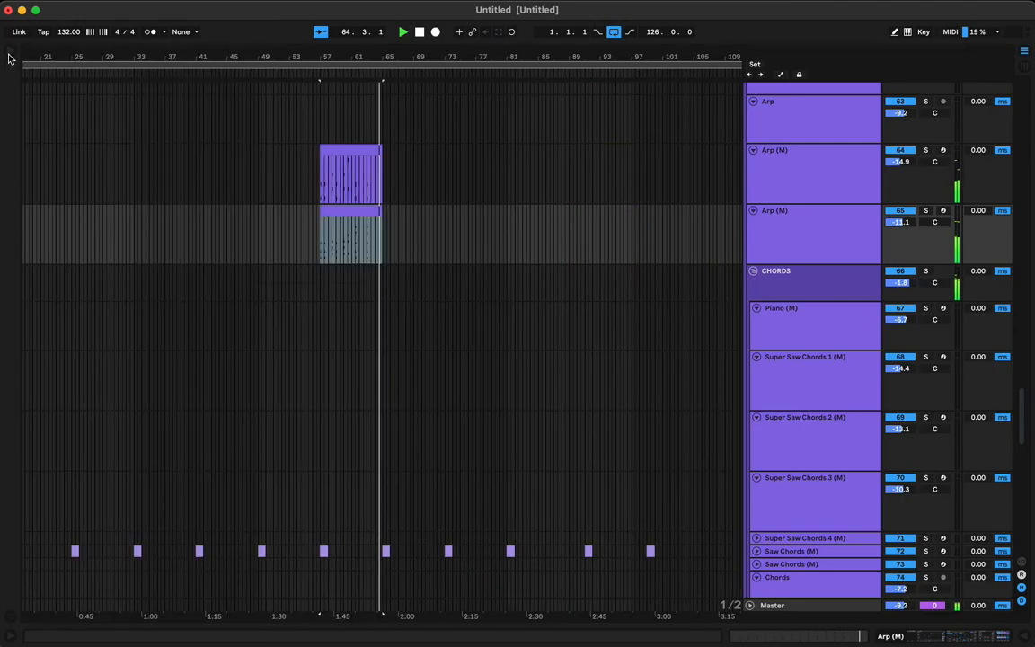
left_click(233, 215)
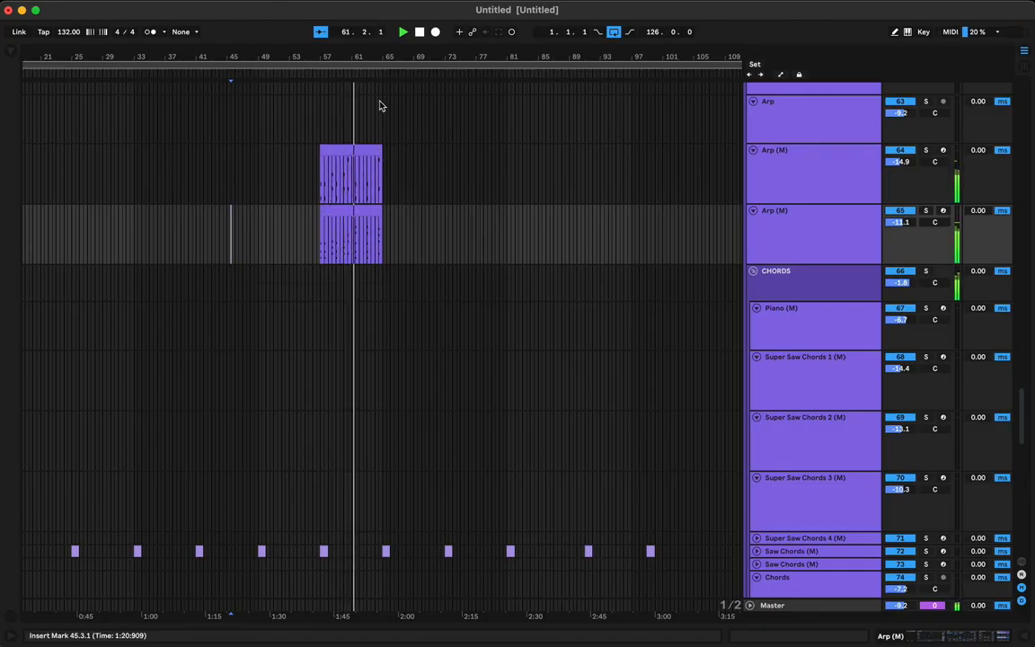
left_click_drag(342, 54, 361, 81)
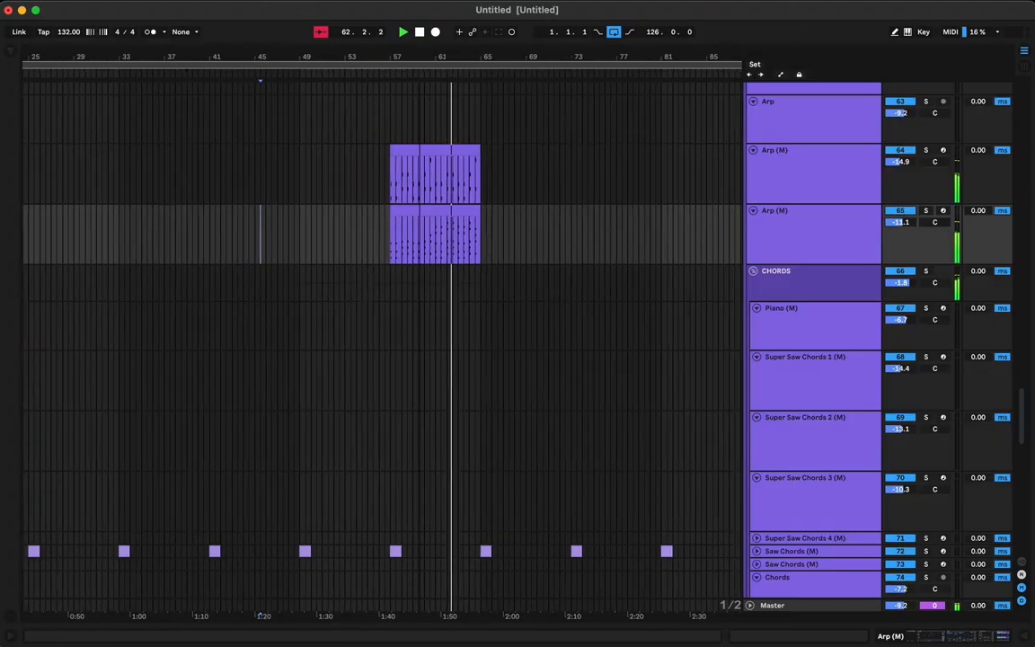
scroll(377, 178, "up", 10)
scroll(418, 203, "up", 10)
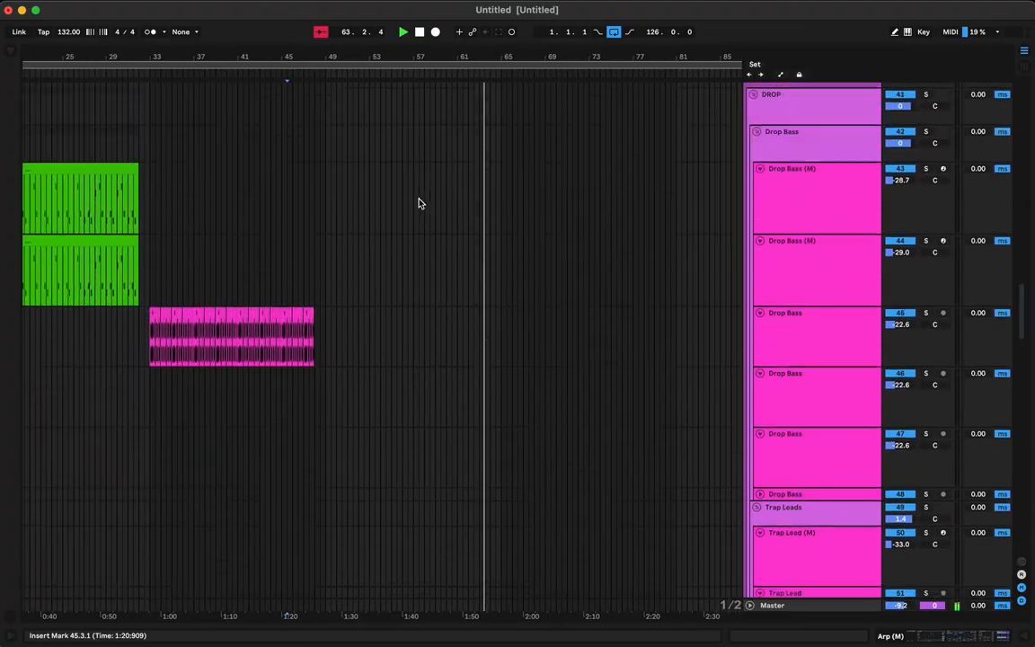